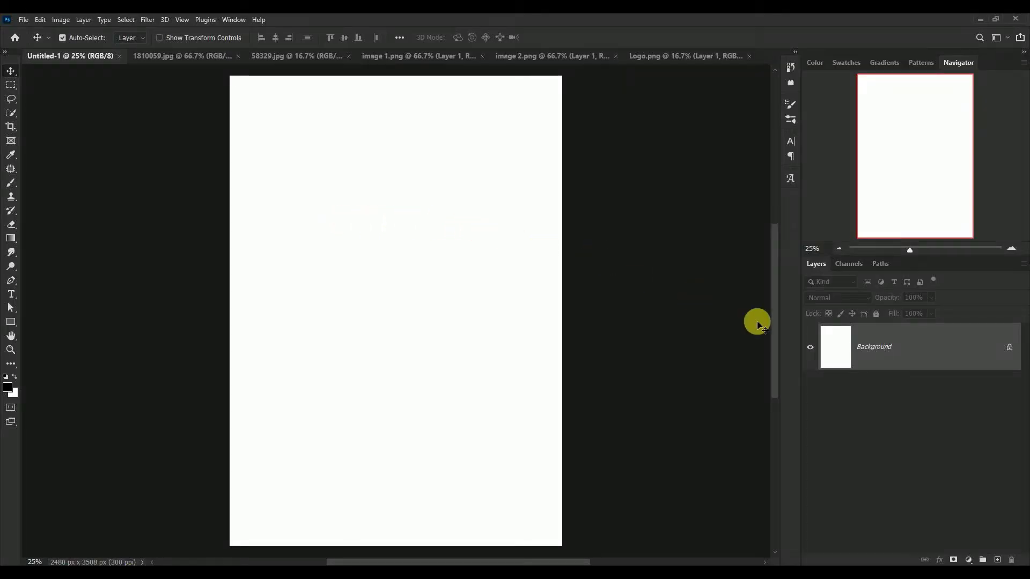
Step: Add a Solid Color fill layer of dark grey #313131 over the white background
{"action": "left_click", "coordinate": [968, 559]}
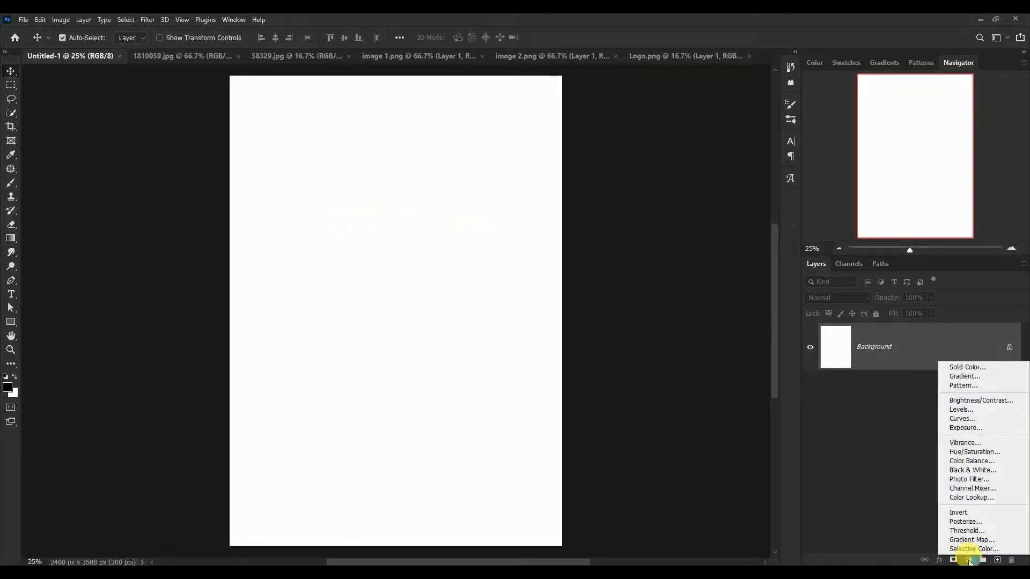
{"action": "left_click", "coordinate": [991, 367]}
{"action": "type", "text": "3"}
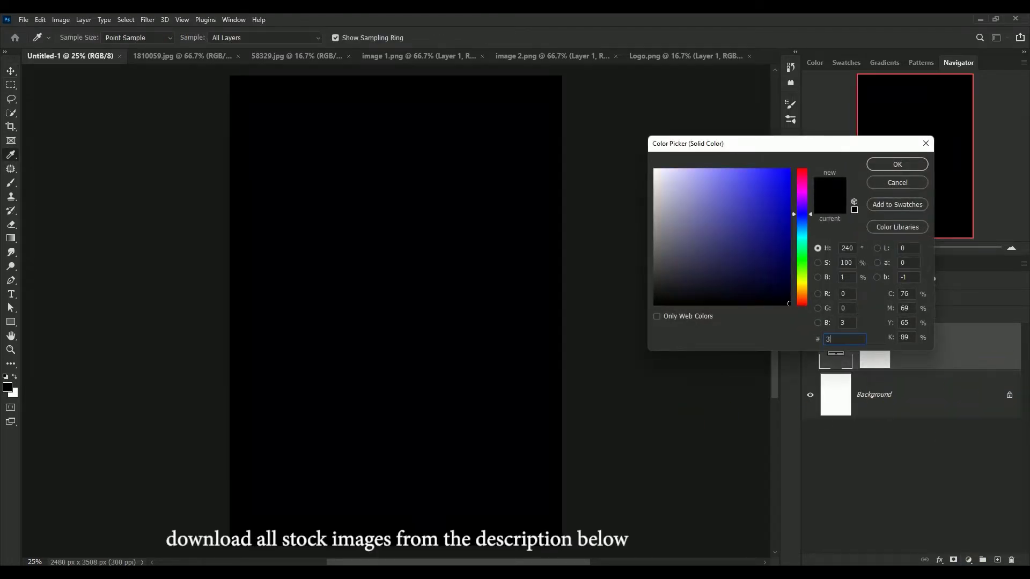
{"action": "type", "text": "1313"}
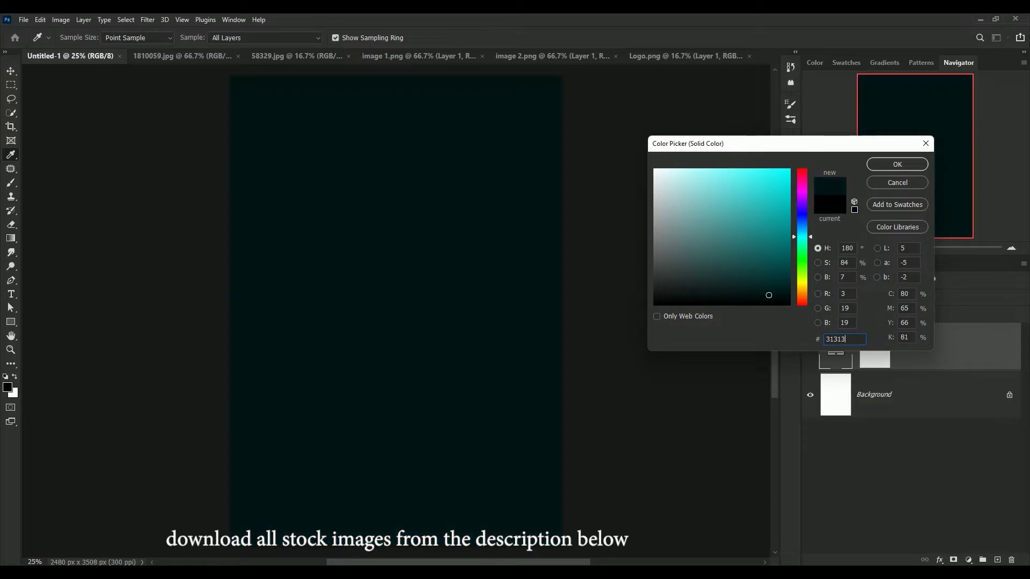
{"action": "type", "text": "1"}
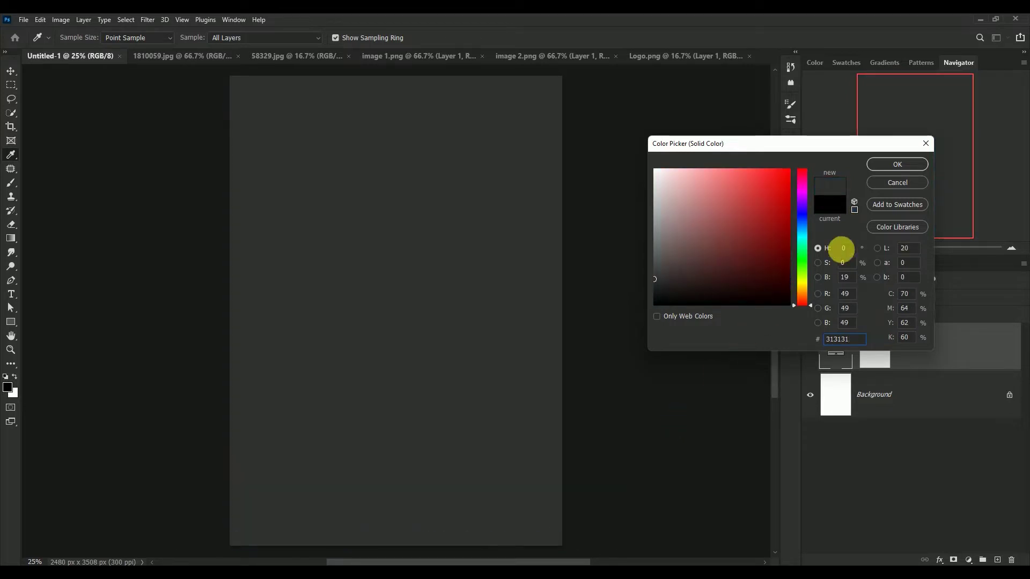
{"action": "left_click", "coordinate": [894, 165]}
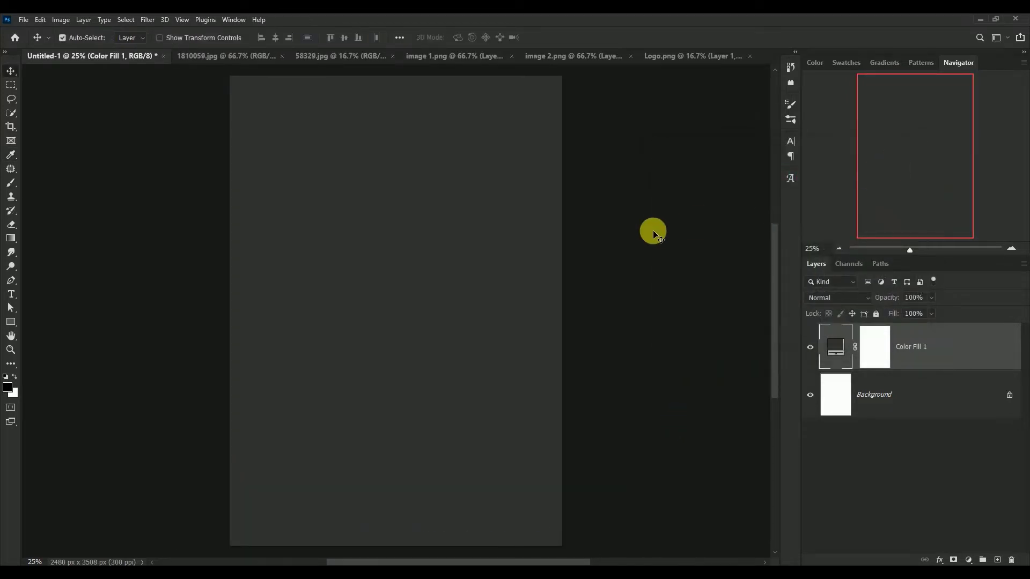
Step: Drag the burning-city image into the poster and convert its layer to a smart object
{"action": "left_click", "coordinate": [215, 60]}
{"action": "left_click_drag", "start_coordinate": [427, 299], "coordinate": [99, 59]}
{"action": "left_click_drag", "start_coordinate": [362, 303], "coordinate": [364, 304]}
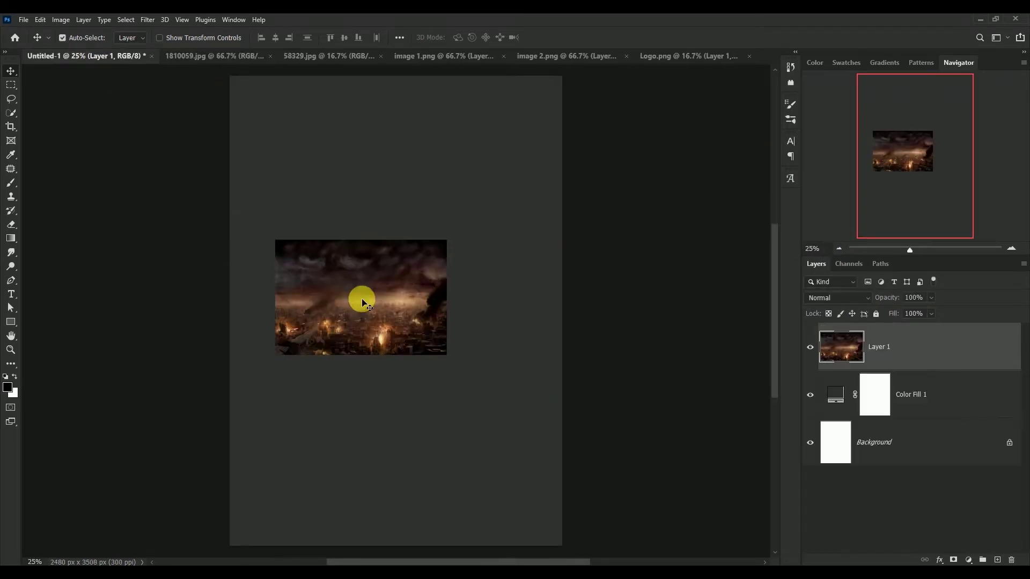
{"action": "right_click", "coordinate": [910, 345]}
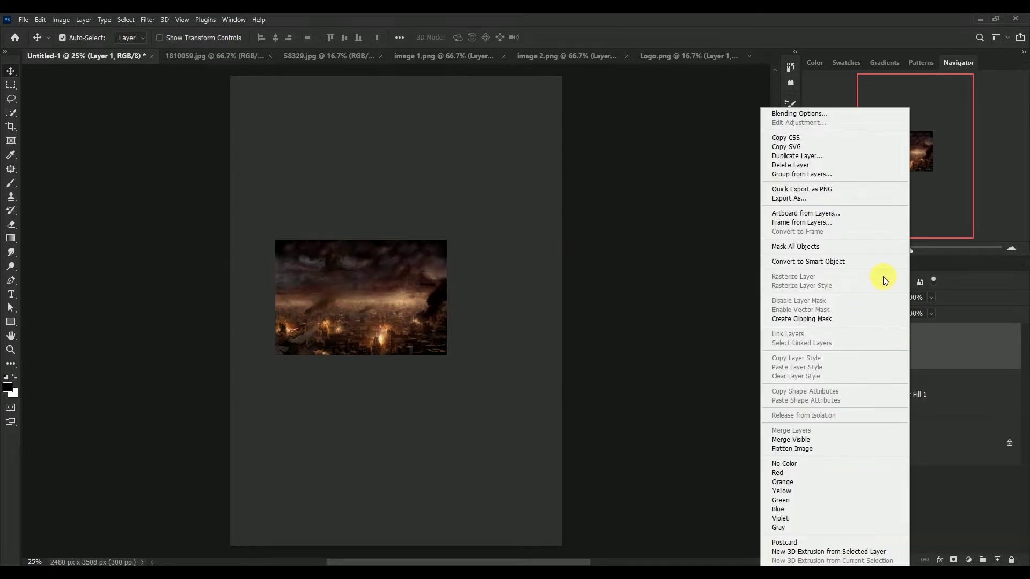
{"action": "left_click", "coordinate": [883, 261]}
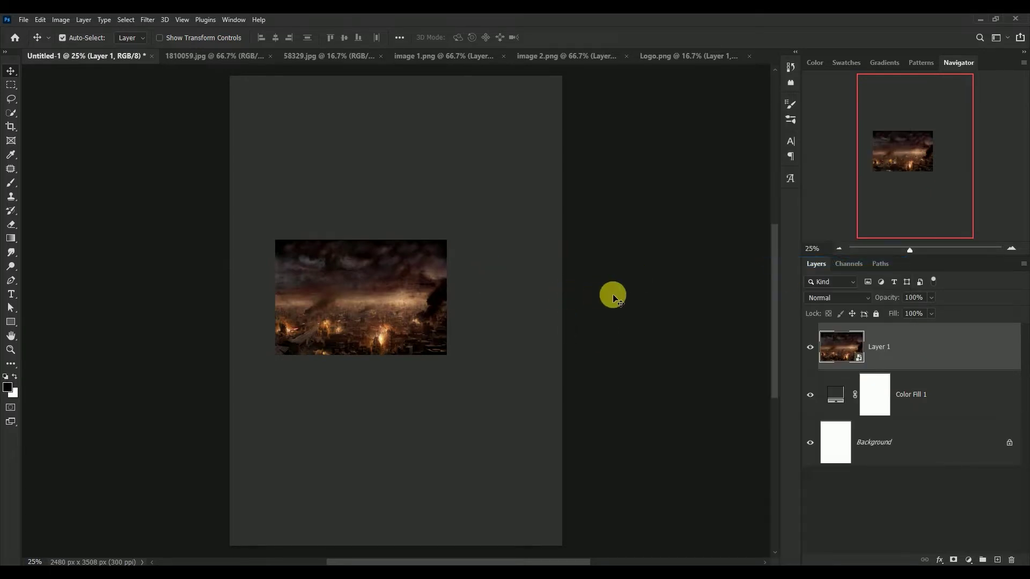
Step: Scale the city layer to about 239% and place it across the poster's lower half
{"action": "key", "text": "ctrl+t"}
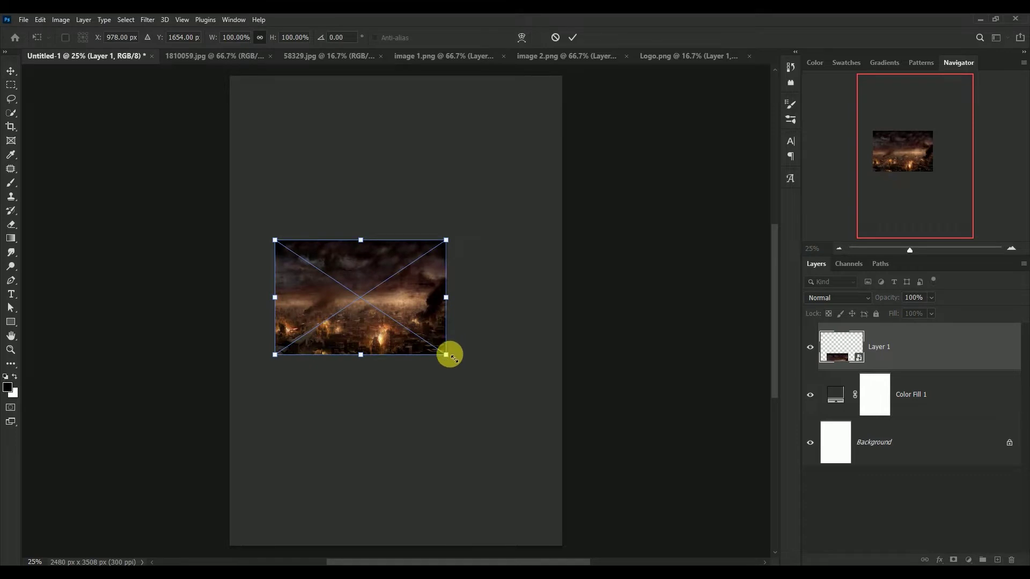
{"action": "left_click_drag", "start_coordinate": [449, 355], "coordinate": [632, 479]}
{"action": "left_click_drag", "start_coordinate": [528, 420], "coordinate": [460, 384]}
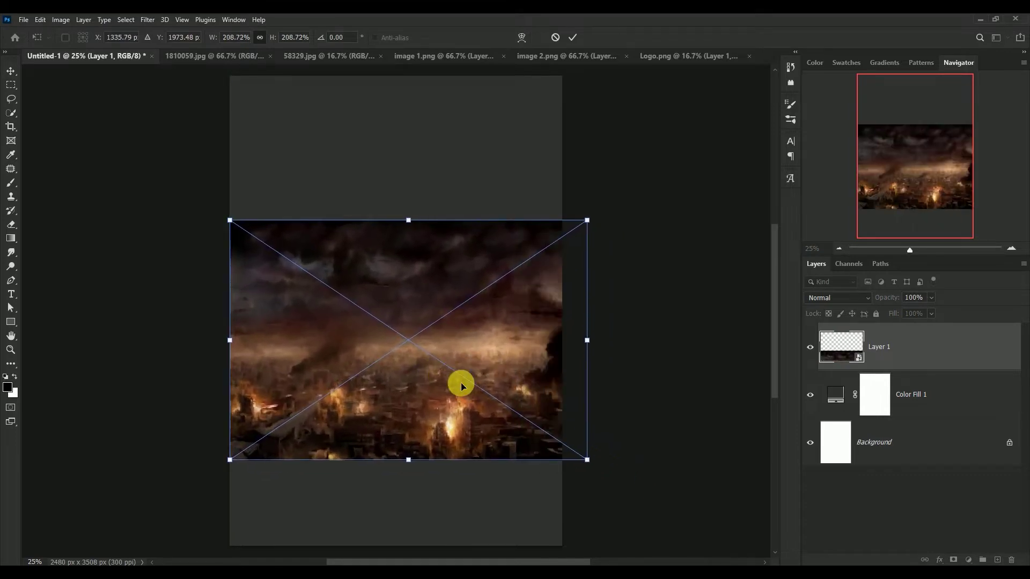
{"action": "key", "text": "ctrl+minus"}
{"action": "left_click_drag", "start_coordinate": [526, 412], "coordinate": [558, 435]}
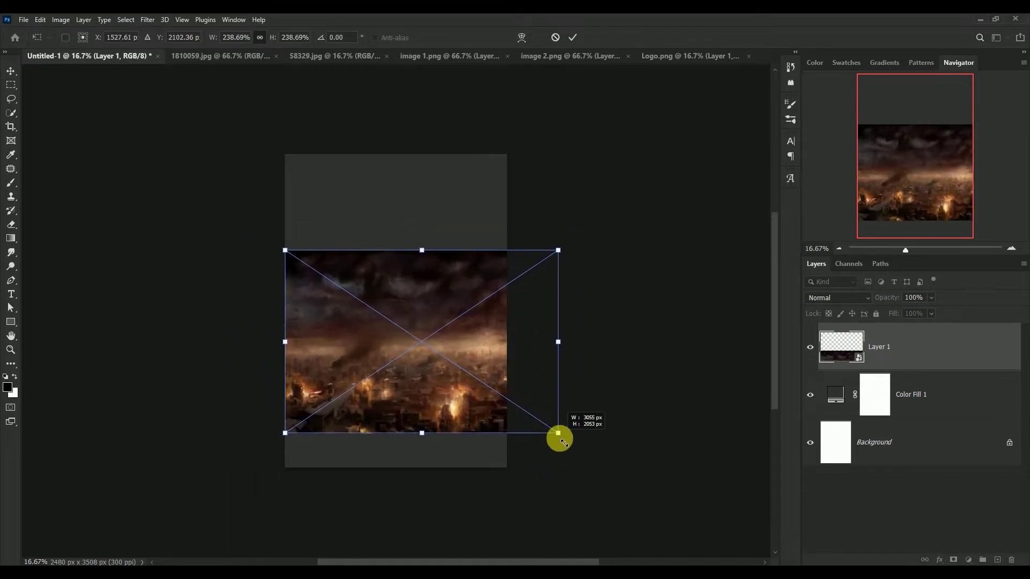
{"action": "left_click_drag", "start_coordinate": [430, 383], "coordinate": [405, 423]}
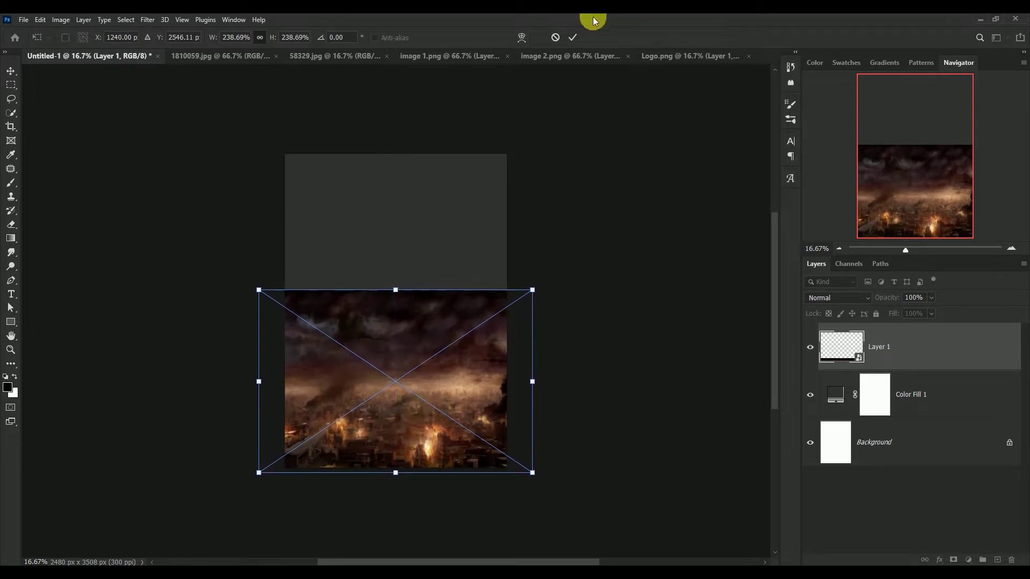
{"action": "left_click", "coordinate": [573, 37]}
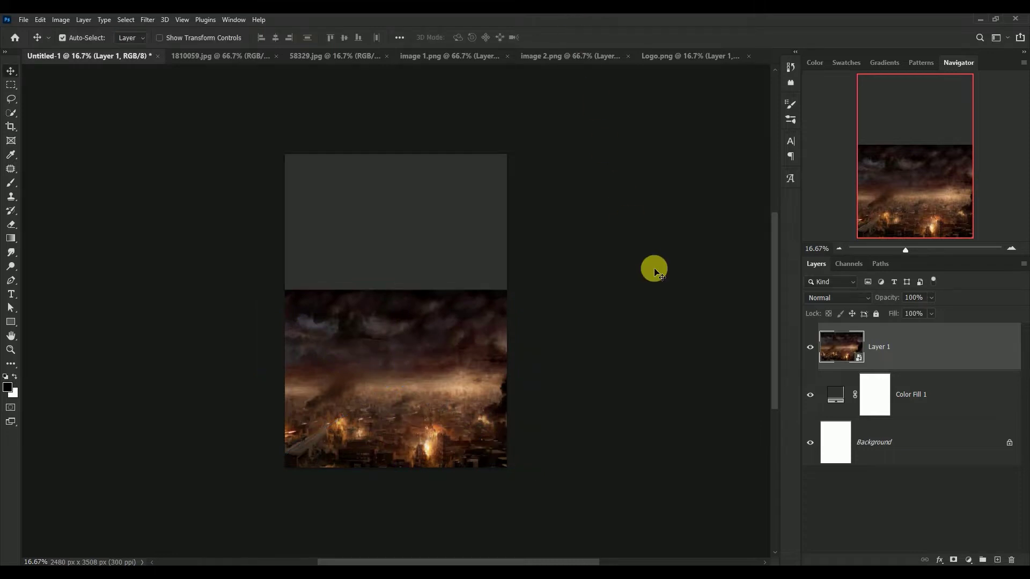
{"action": "key", "text": "ctrl+plus"}
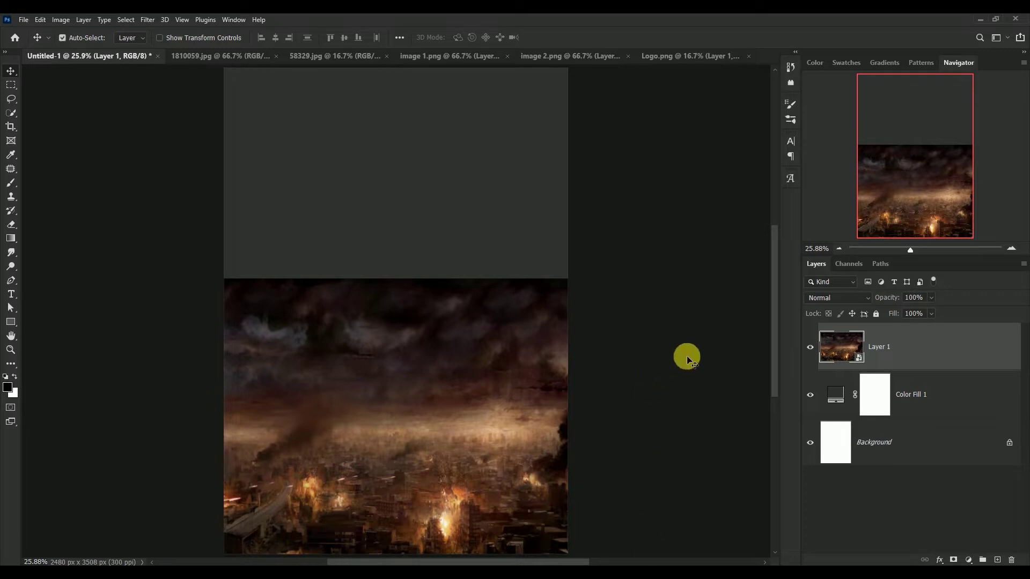
Step: Mask the city layer with vertical and horizontal gradients fading its top and sides into grey
{"action": "left_click", "coordinate": [953, 559]}
{"action": "left_click", "coordinate": [18, 238]}
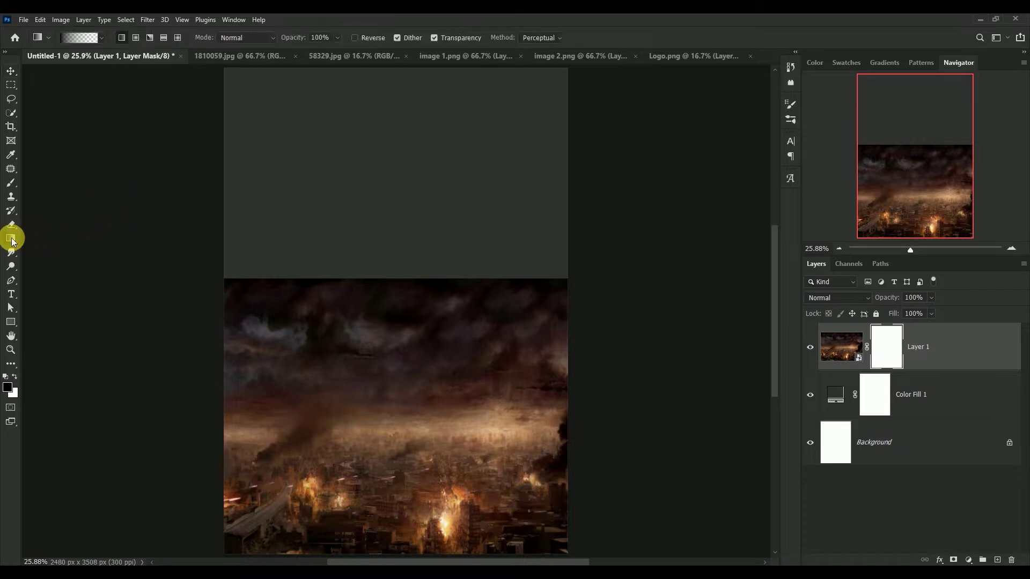
{"action": "mouse_move", "coordinate": [410, 252]}
{"action": "left_mouse_down"}
{"action": "mouse_move", "coordinate": [421, 408]}
{"action": "mouse_move", "coordinate": [395, 472]}
{"action": "left_mouse_up"}
{"action": "left_click_drag", "start_coordinate": [409, 268], "coordinate": [395, 450]}
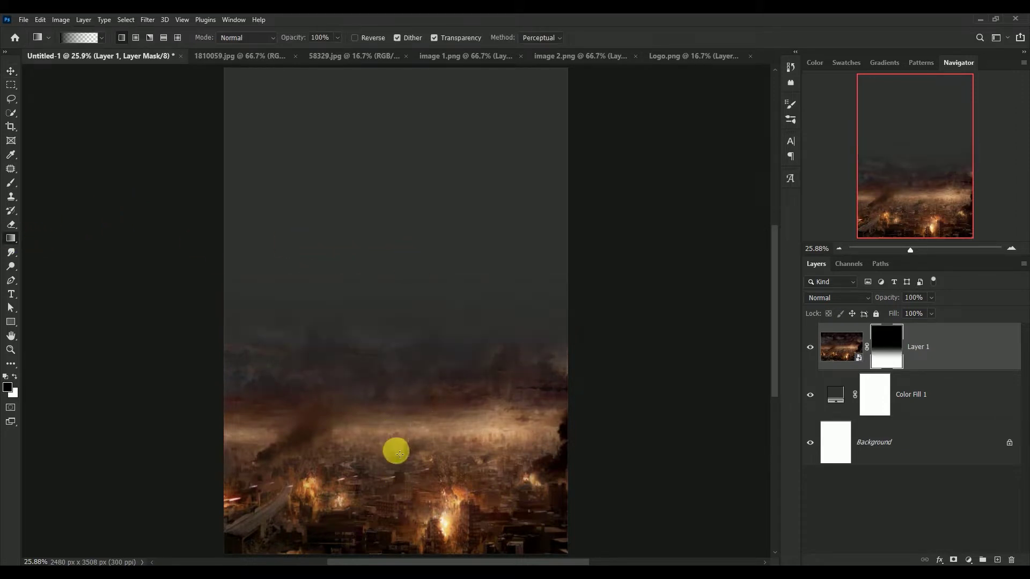
{"action": "left_click_drag", "start_coordinate": [402, 255], "coordinate": [409, 467]}
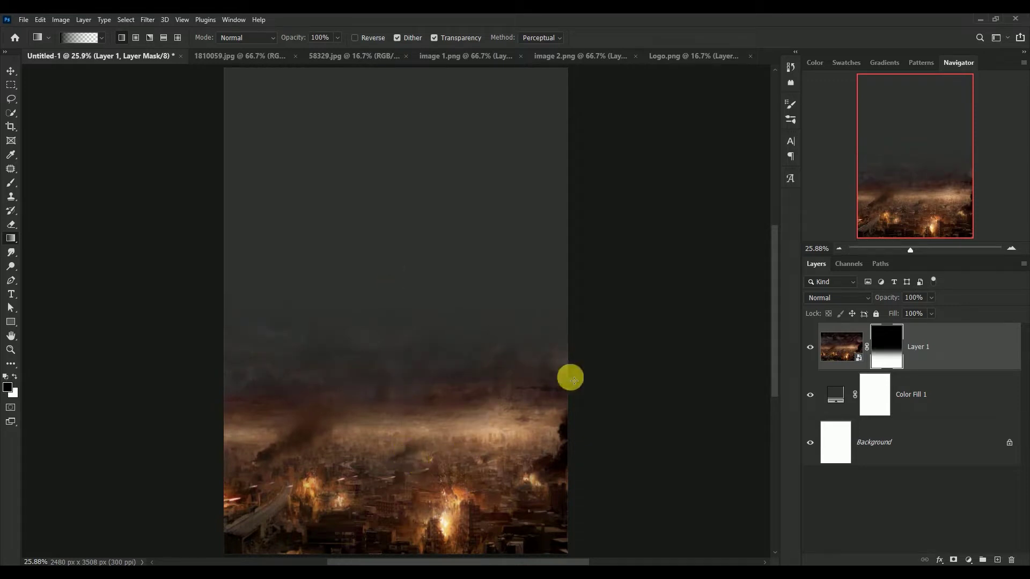
{"action": "left_click_drag", "start_coordinate": [670, 437], "coordinate": [378, 430]}
{"action": "left_click_drag", "start_coordinate": [182, 451], "coordinate": [491, 458]}
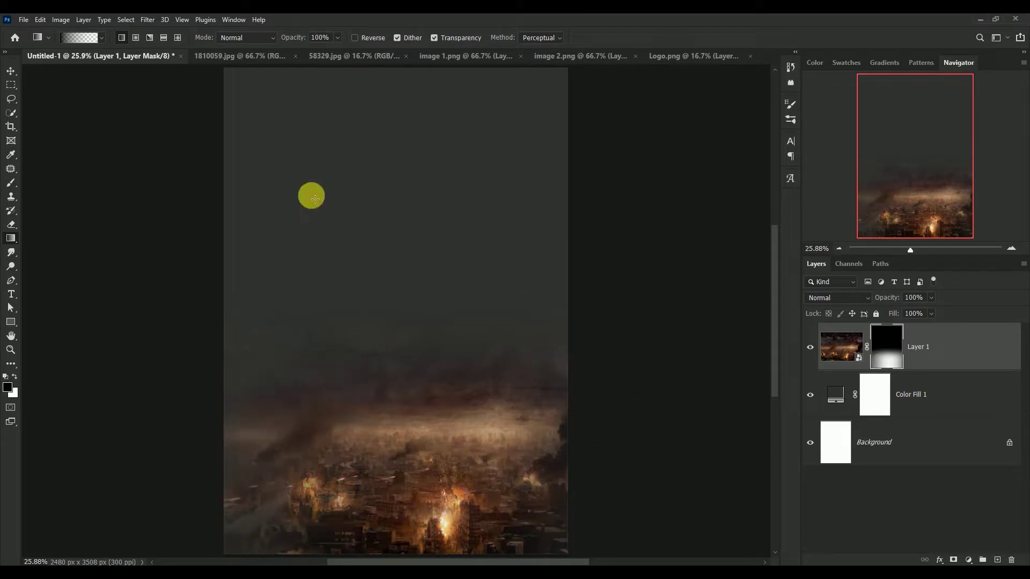
{"action": "left_click", "coordinate": [12, 71]}
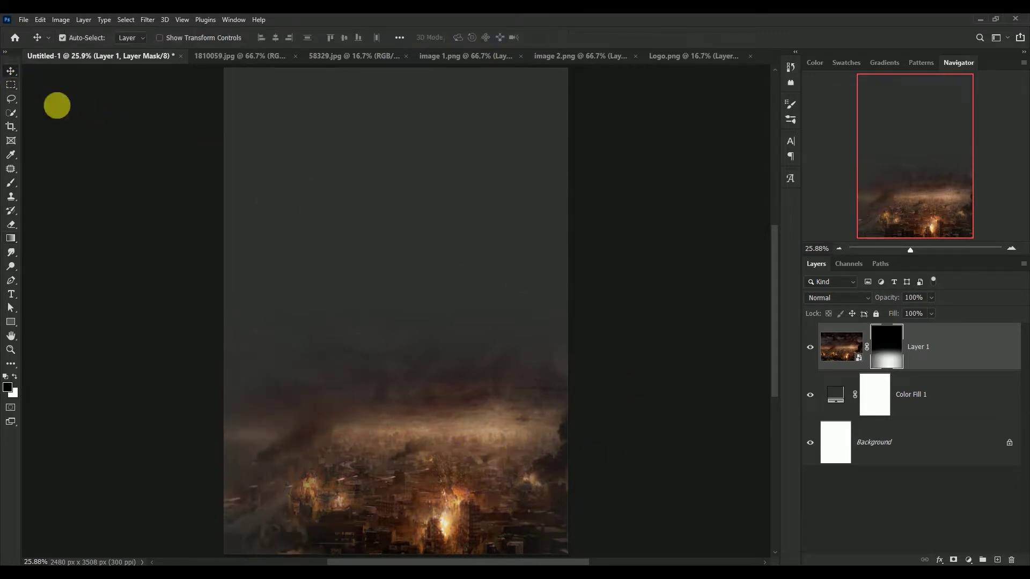
Step: Close the city source document and bring the sky image in as a smart object
{"action": "left_click", "coordinate": [237, 56]}
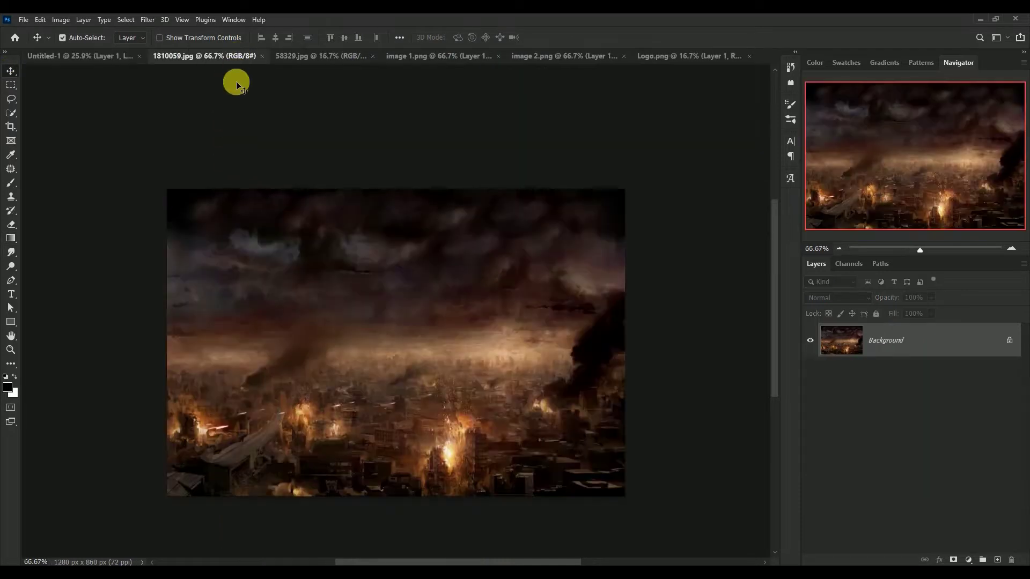
{"action": "left_click", "coordinate": [263, 56]}
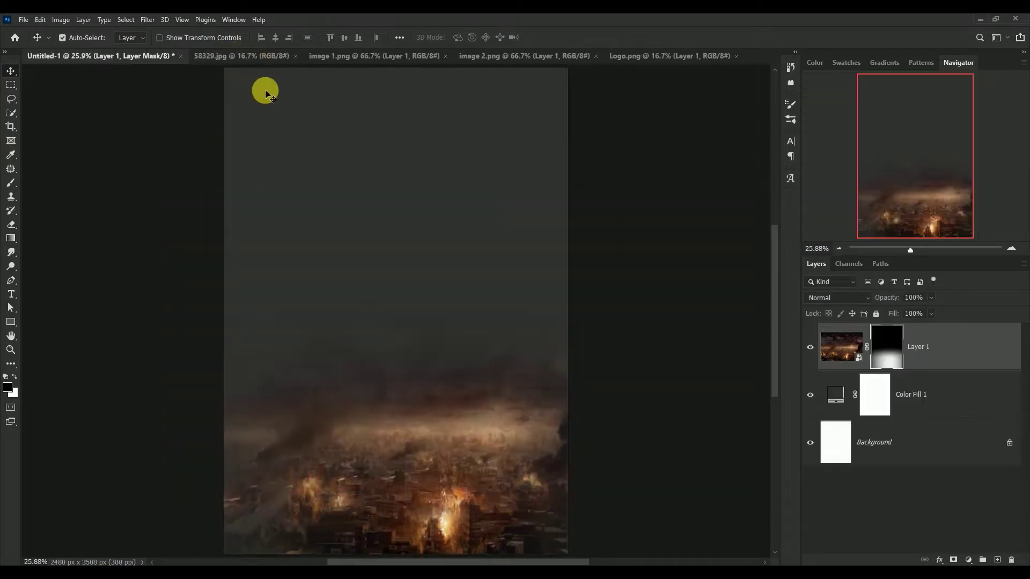
{"action": "left_click", "coordinate": [209, 56]}
{"action": "mouse_move", "coordinate": [420, 239]}
{"action": "left_mouse_down"}
{"action": "mouse_move", "coordinate": [133, 57]}
{"action": "mouse_move", "coordinate": [368, 228]}
{"action": "left_mouse_up"}
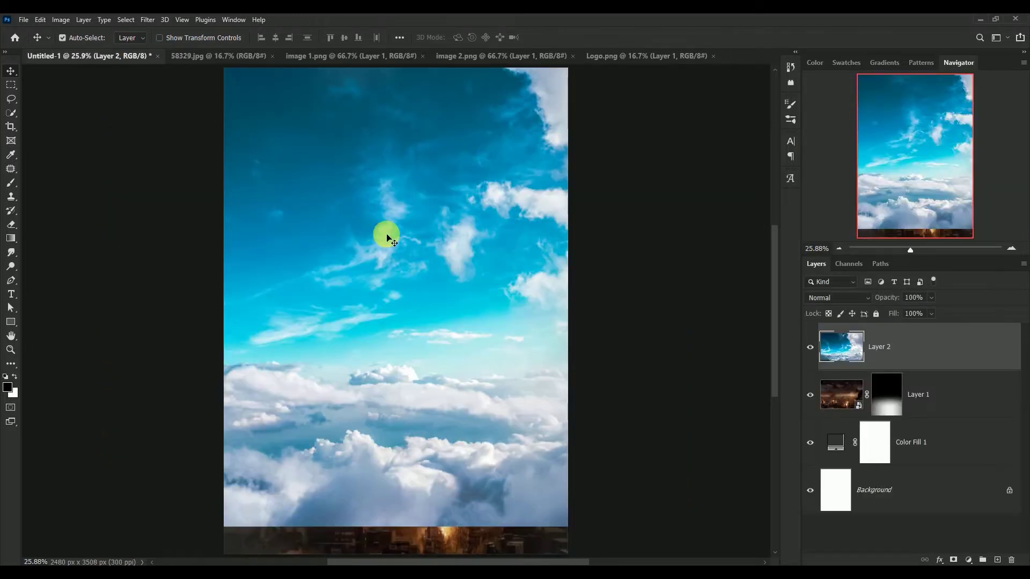
{"action": "right_click", "coordinate": [936, 344]}
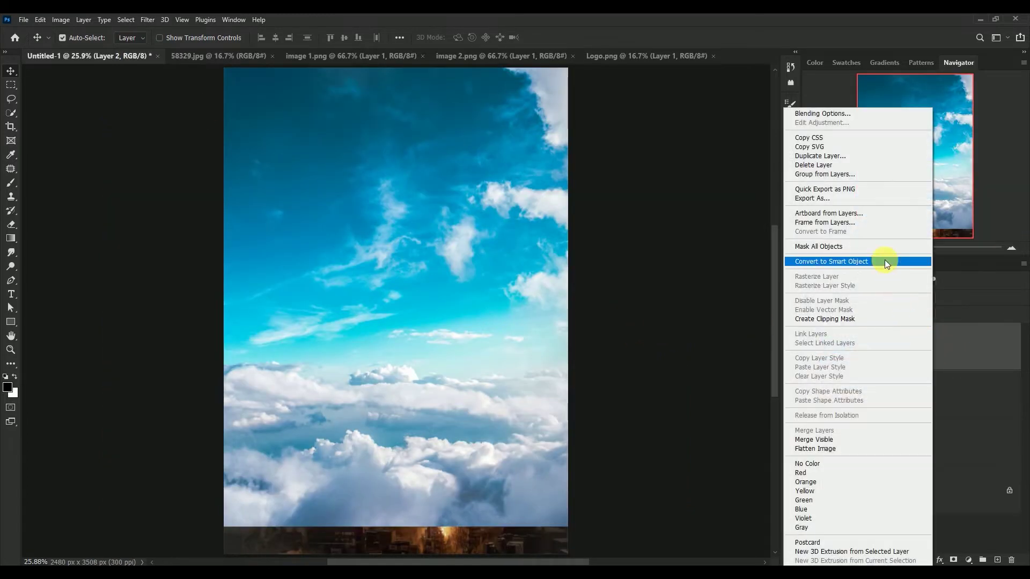
{"action": "left_click", "coordinate": [875, 261]}
Step: Shrink the sky layer to about 40% and position it at the poster's top
{"action": "key", "text": "ctrl+t"}
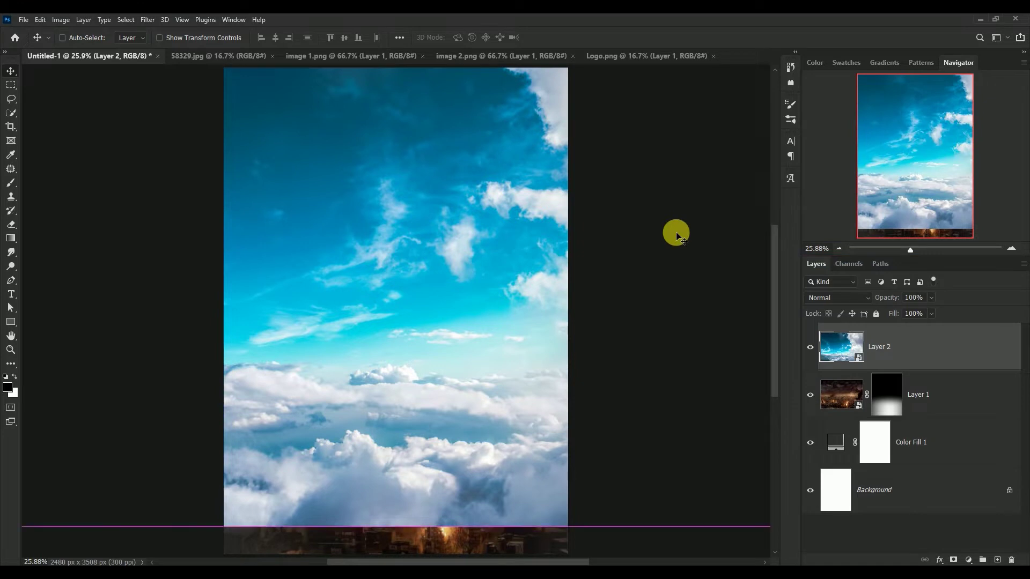
{"action": "key", "text": "ctrl+minus"}
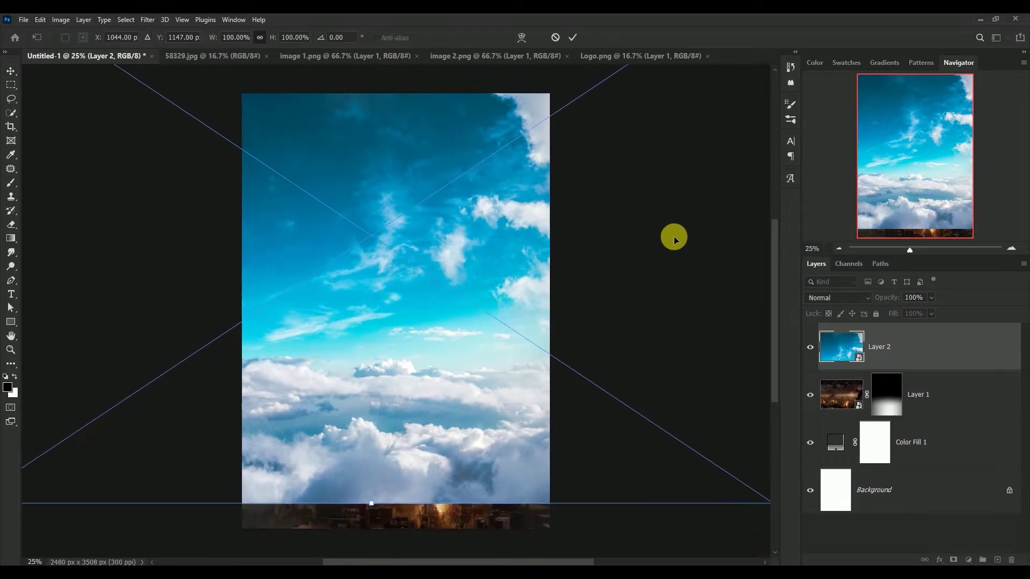
{"action": "left_click_drag", "start_coordinate": [668, 448], "coordinate": [404, 273]}
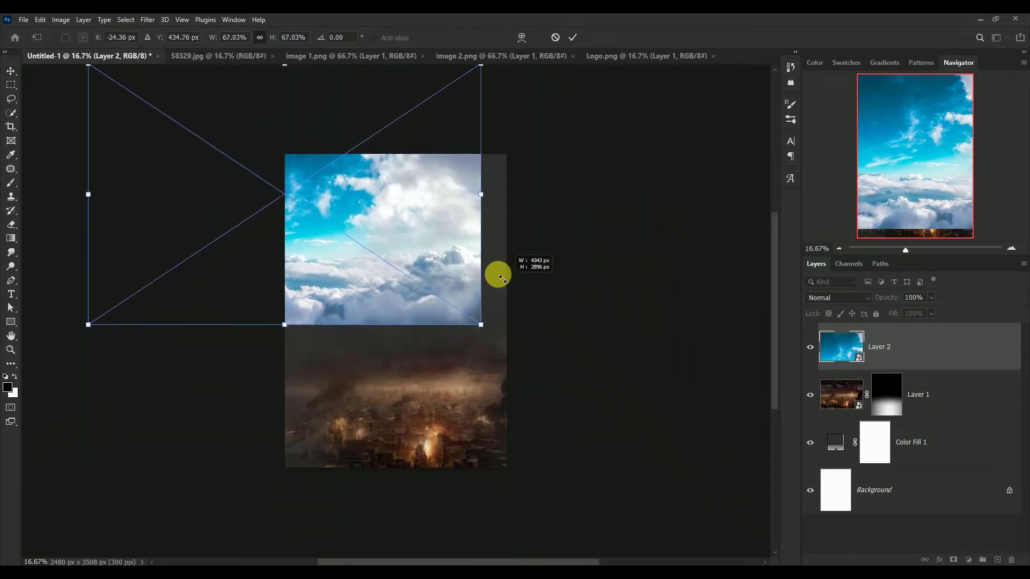
{"action": "left_click_drag", "start_coordinate": [393, 219], "coordinate": [493, 295]}
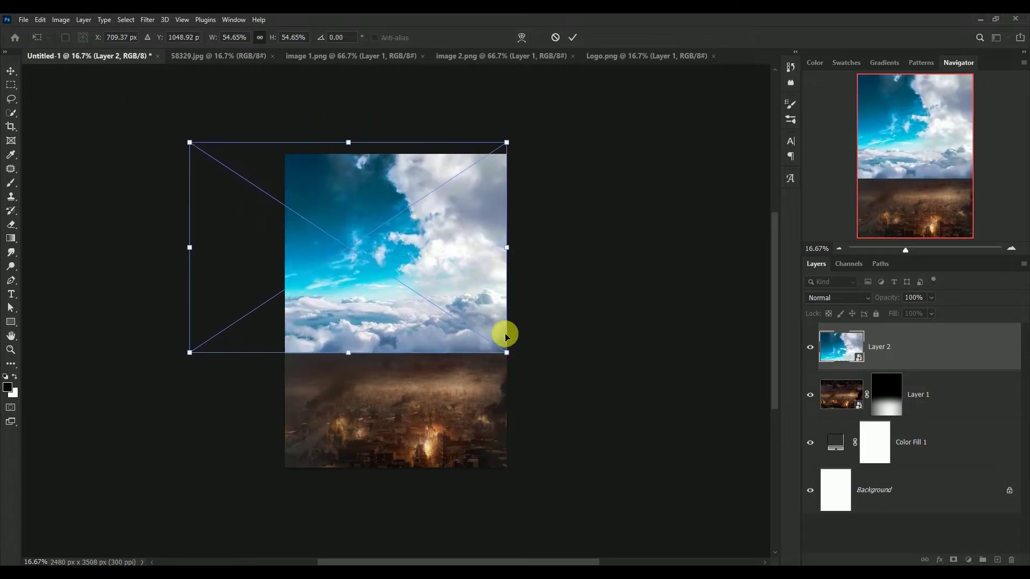
{"action": "left_click_drag", "start_coordinate": [504, 335], "coordinate": [433, 286]}
{"action": "left_click_drag", "start_coordinate": [373, 250], "coordinate": [468, 271]}
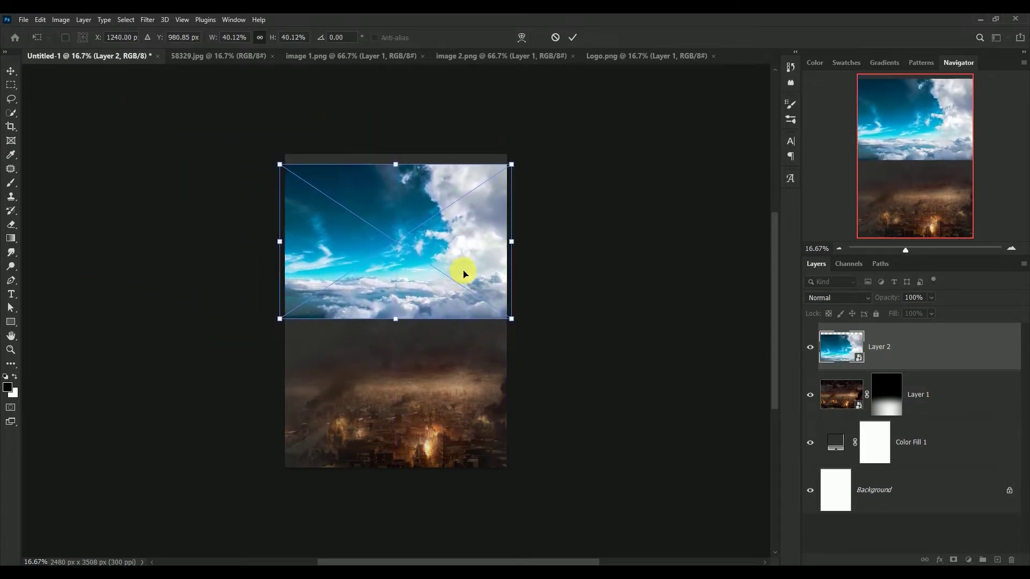
{"action": "left_click", "coordinate": [572, 37]}
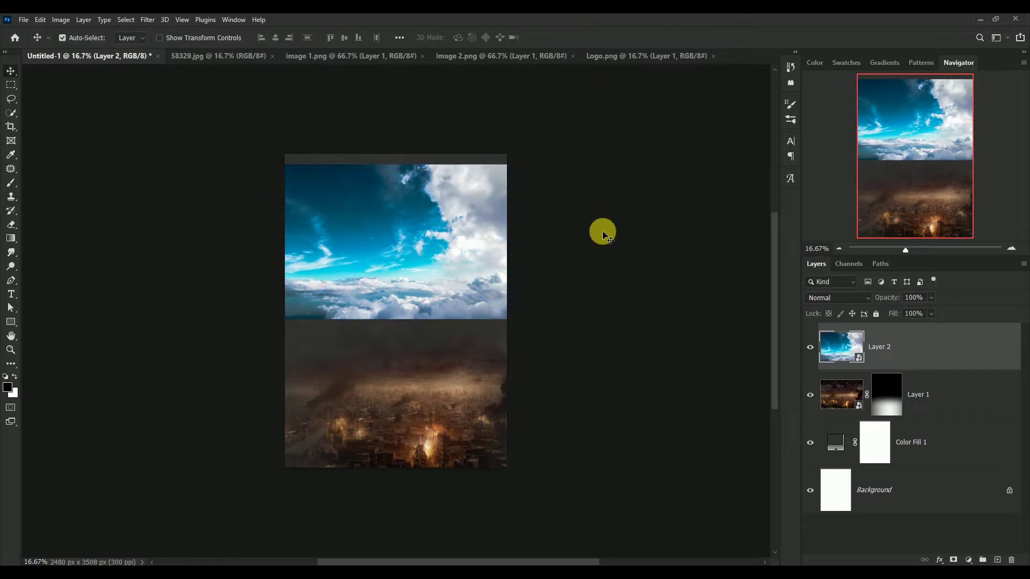
{"action": "key", "text": "ctrl+0"}
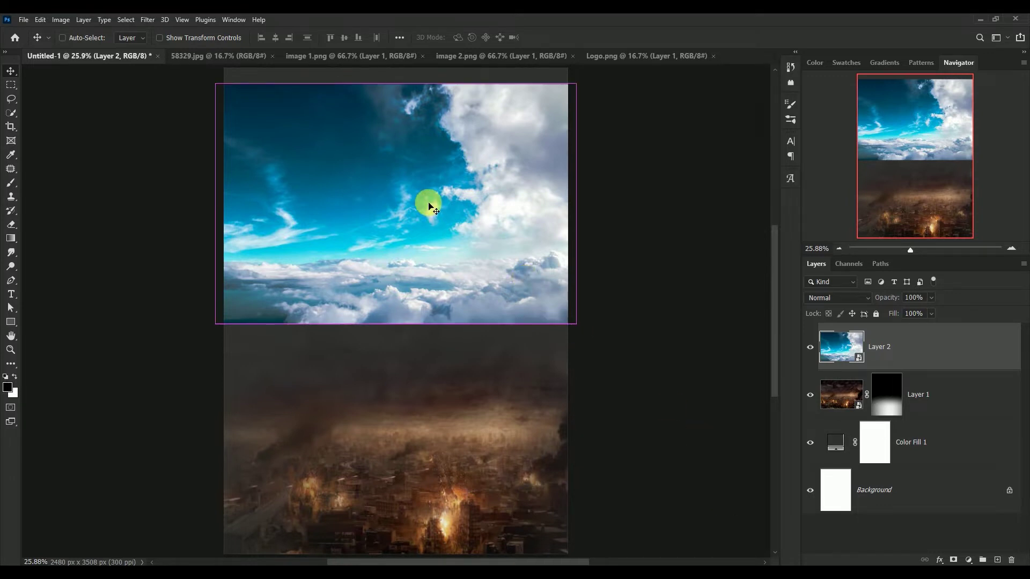
Step: Enlarge the sky layer slightly and nudge it up and left above the city
{"action": "key", "text": "ctrl+minus"}
{"action": "key", "text": "ctrl+minus"}
{"action": "key", "text": "ctrl+plus"}
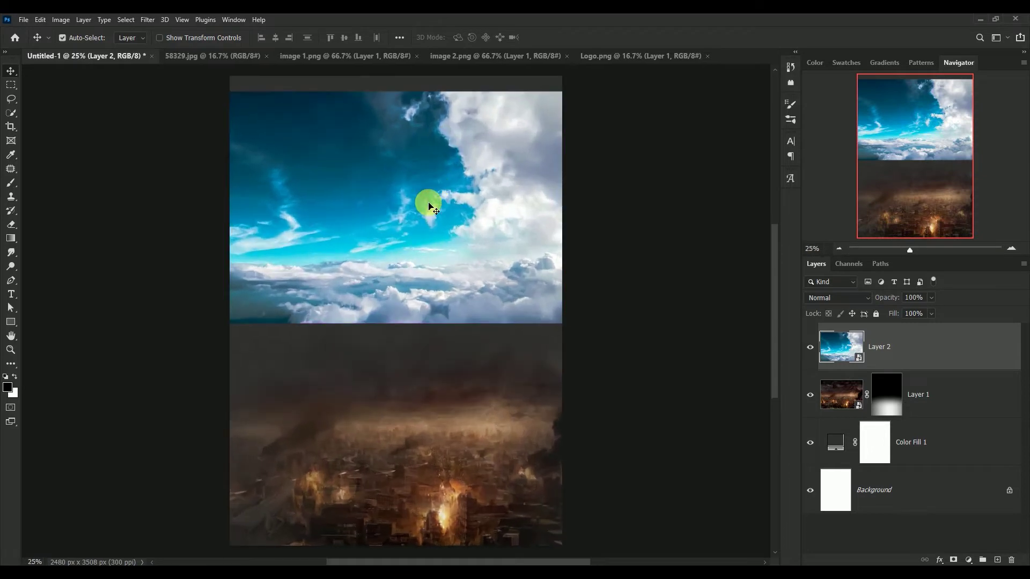
{"action": "key", "text": "ctrl+t"}
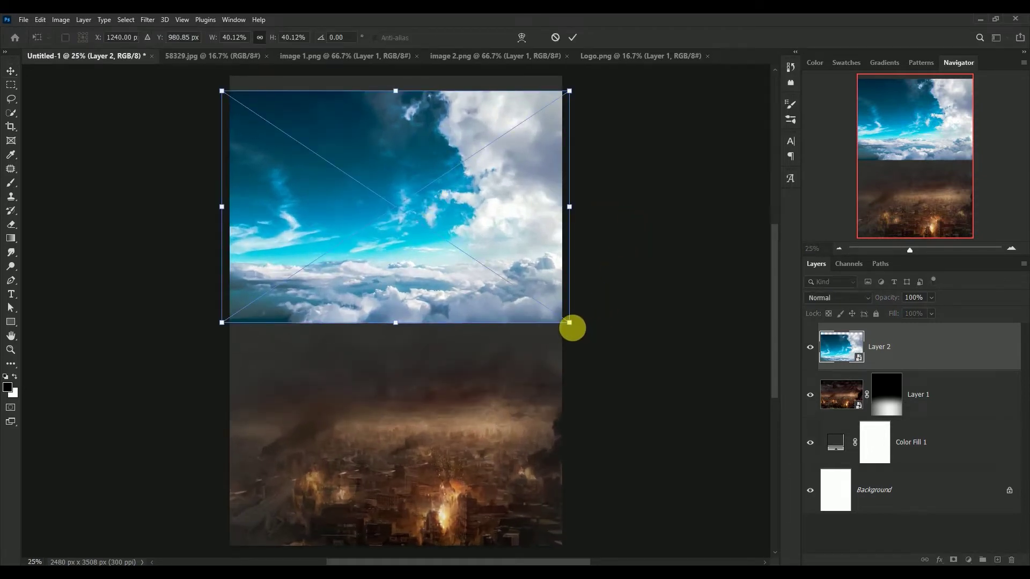
{"action": "mouse_move", "coordinate": [563, 323]}
{"action": "left_mouse_down"}
{"action": "mouse_move", "coordinate": [611, 362]}
{"action": "mouse_move", "coordinate": [616, 353]}
{"action": "left_mouse_up"}
{"action": "left_click_drag", "start_coordinate": [411, 280], "coordinate": [389, 249]}
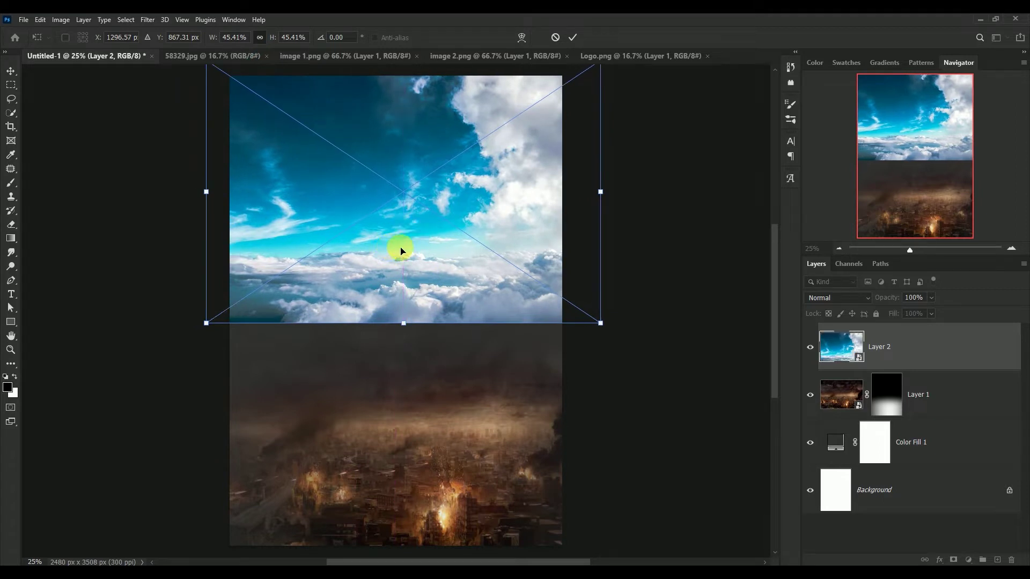
{"action": "left_click", "coordinate": [574, 35]}
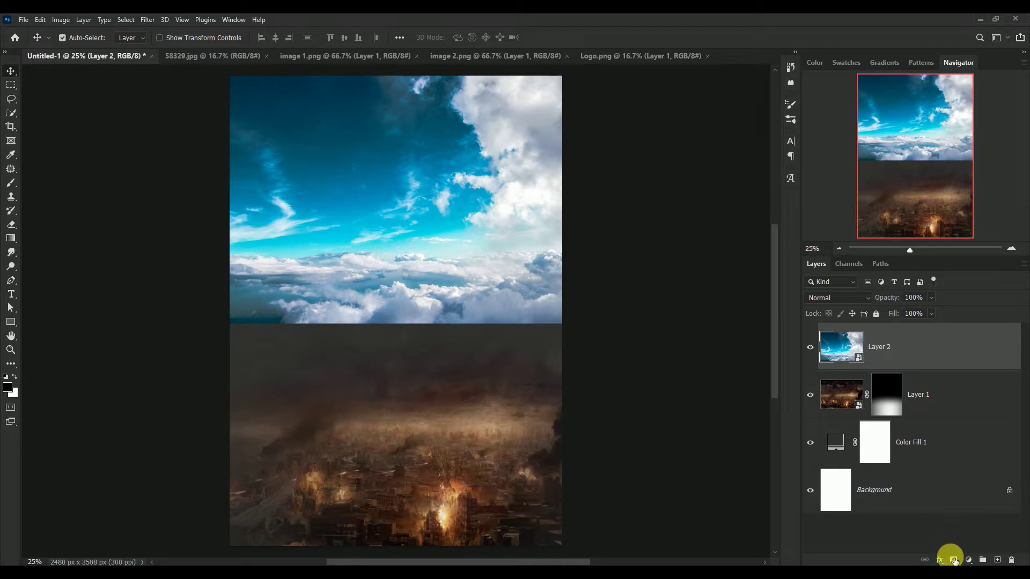
Step: Add a gradient mask to the sky layer so its lower clouds fade into the city
{"action": "left_click", "coordinate": [954, 560]}
{"action": "left_click", "coordinate": [11, 238]}
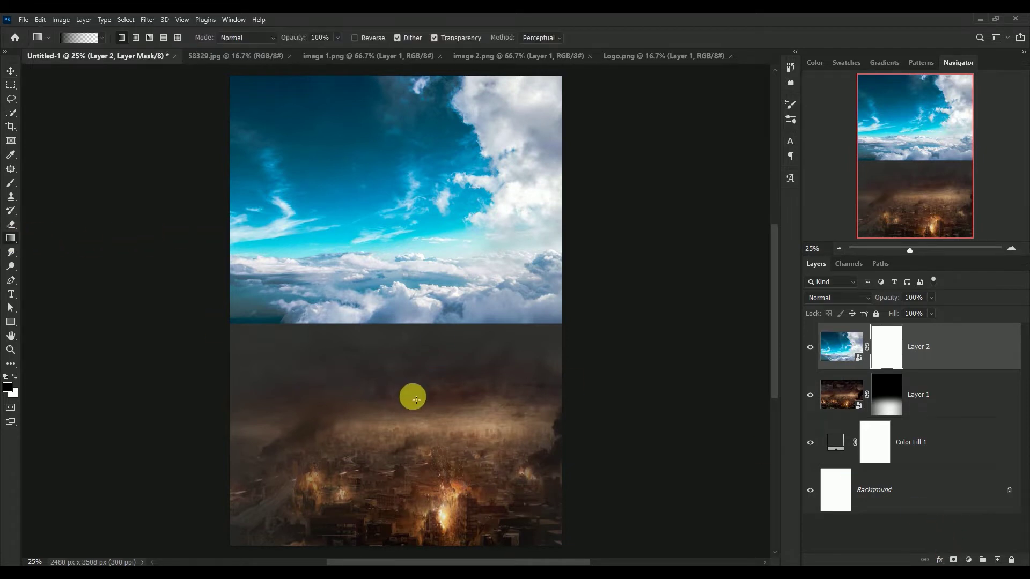
{"action": "left_click_drag", "start_coordinate": [411, 381], "coordinate": [409, 226]}
{"action": "left_click_drag", "start_coordinate": [413, 363], "coordinate": [409, 241]}
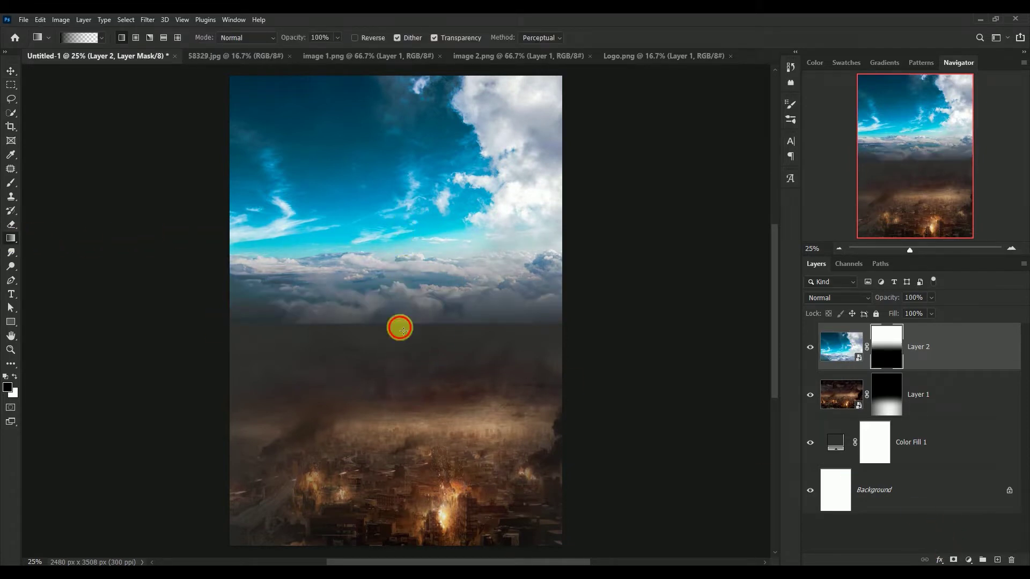
{"action": "left_click_drag", "start_coordinate": [400, 327], "coordinate": [414, 148]}
{"action": "left_click_drag", "start_coordinate": [404, 357], "coordinate": [413, 174]}
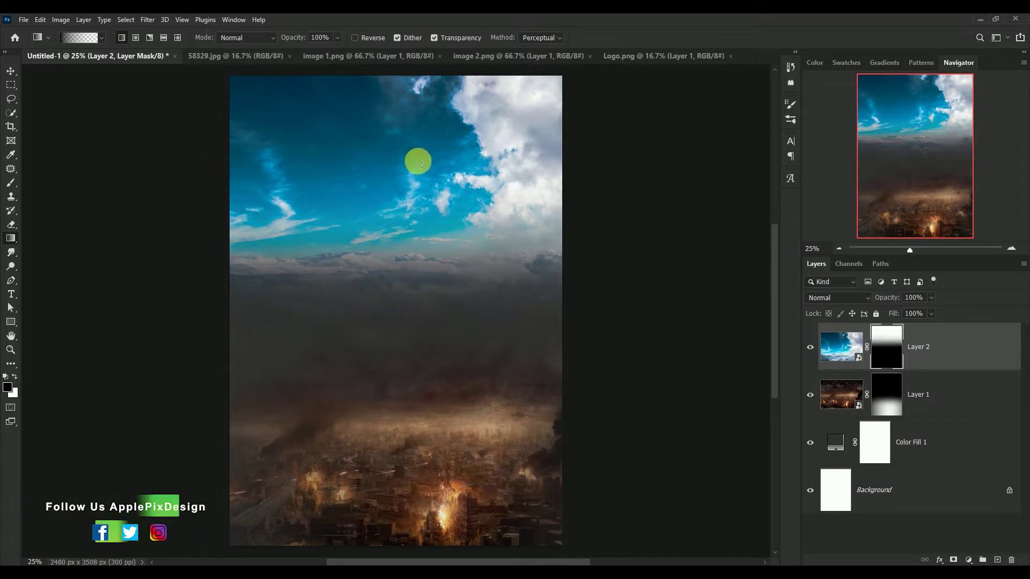
{"action": "left_click", "coordinate": [11, 71]}
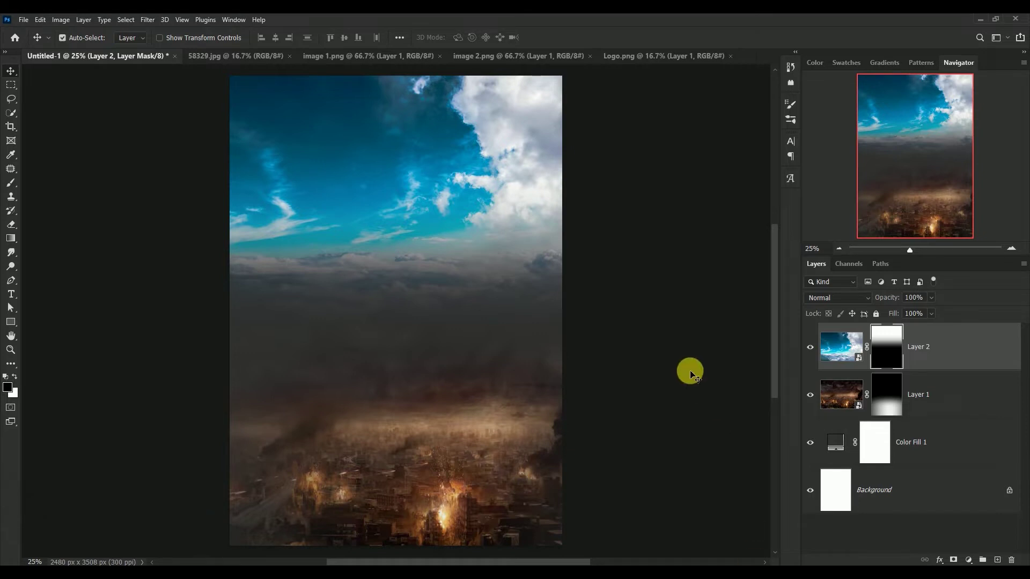
Step: Move the sky 76 px down and reshade its mask with a horizontal gradient
{"action": "left_click_drag", "start_coordinate": [448, 153], "coordinate": [461, 178]}
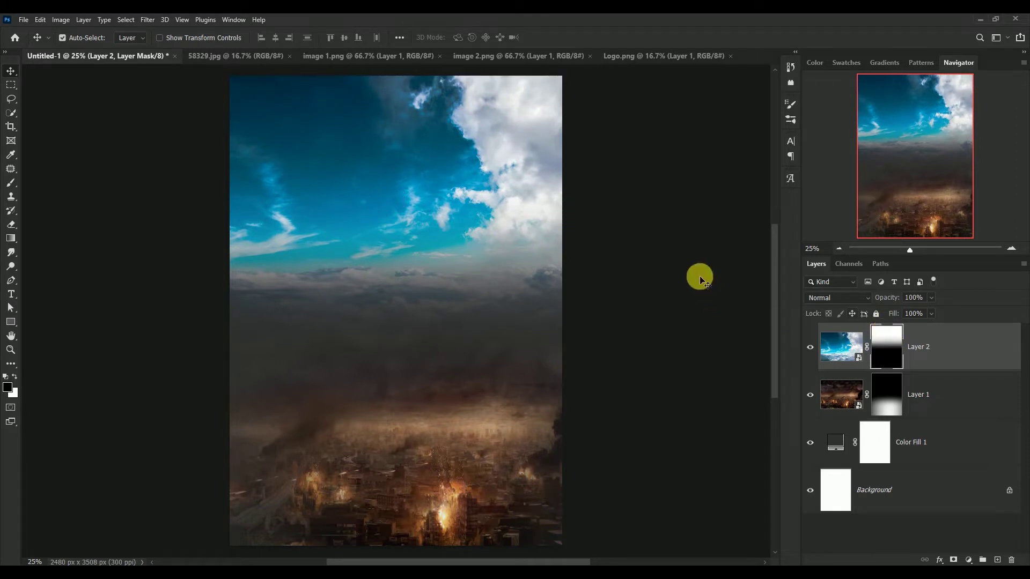
{"action": "key", "text": "ctrl+minus"}
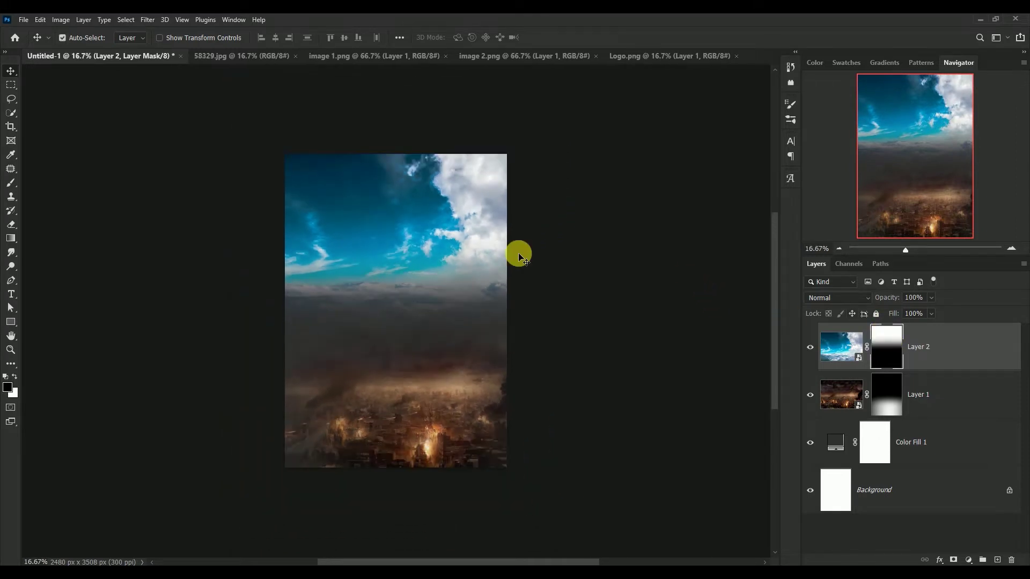
{"action": "left_click", "coordinate": [11, 238]}
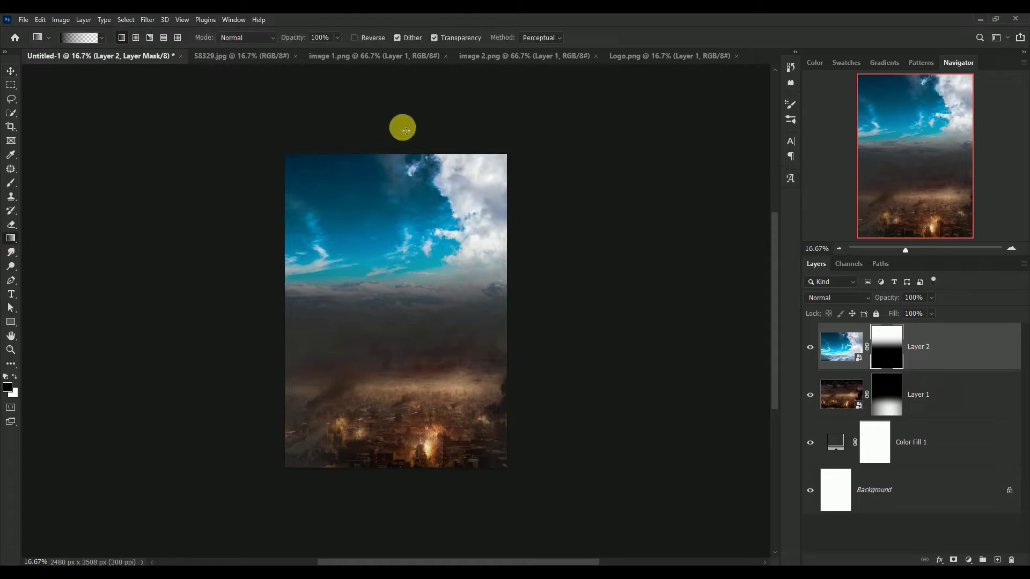
{"action": "left_click_drag", "start_coordinate": [398, 132], "coordinate": [398, 307]}
{"action": "key", "text": "ctrl+z"}
{"action": "mouse_move", "coordinate": [575, 225]}
{"action": "left_mouse_down"}
{"action": "mouse_move", "coordinate": [217, 225]}
{"action": "mouse_move", "coordinate": [520, 224]}
{"action": "left_mouse_up"}
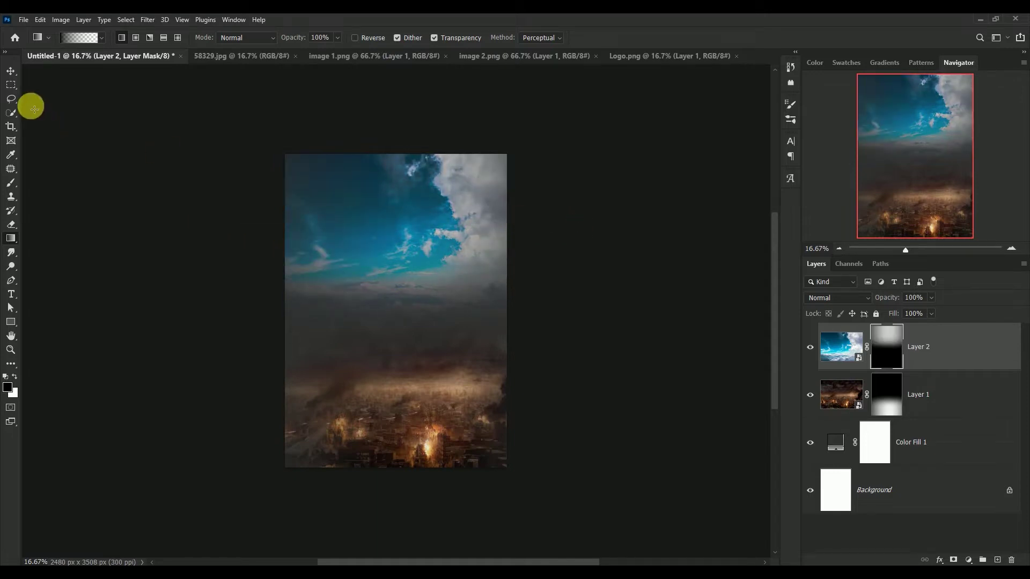
{"action": "left_click", "coordinate": [11, 71]}
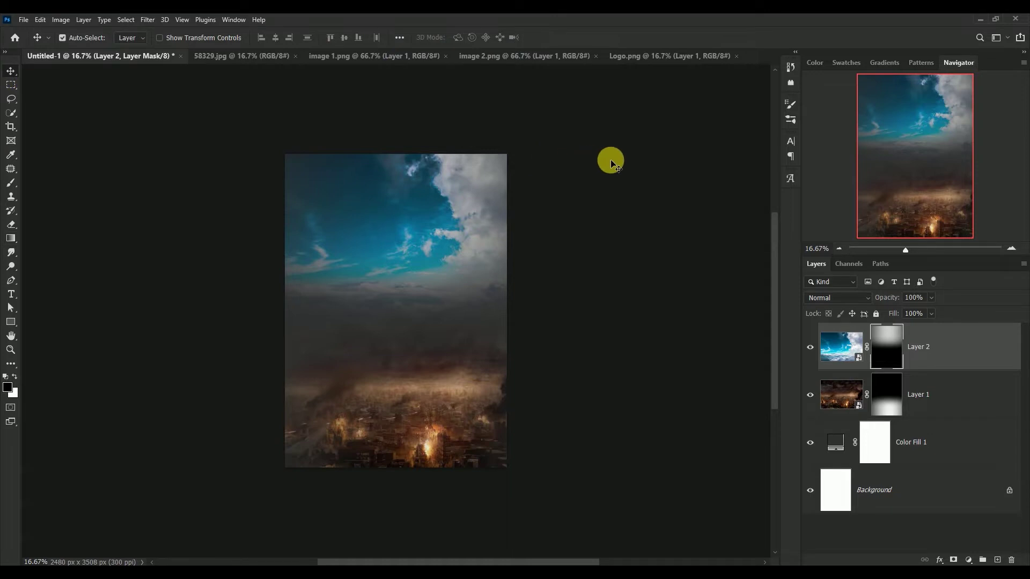
Step: Close the 58329.jpg sky source document, keeping the poster open
{"action": "key", "text": "ctrl+plus"}
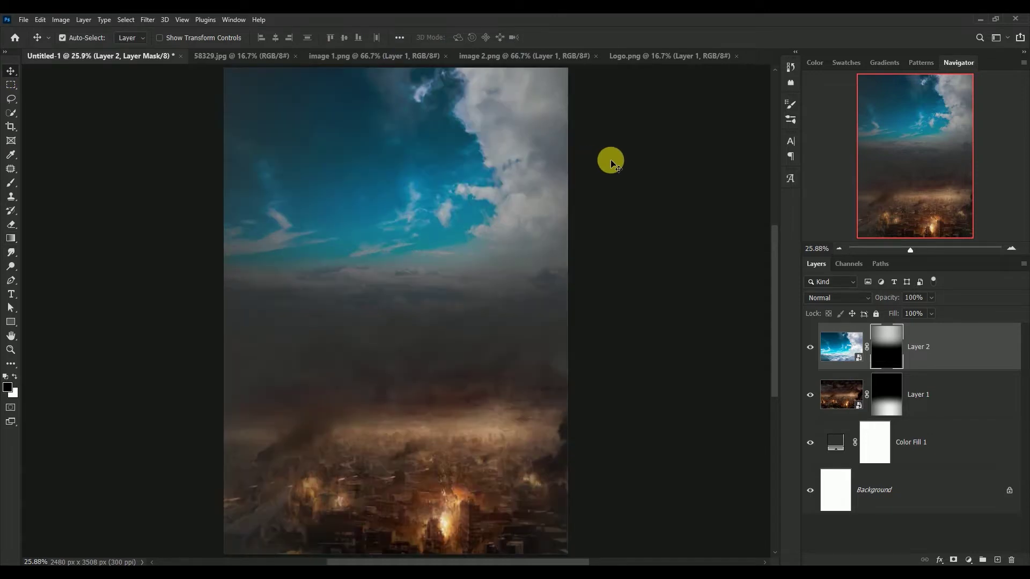
{"action": "left_click", "coordinate": [221, 57]}
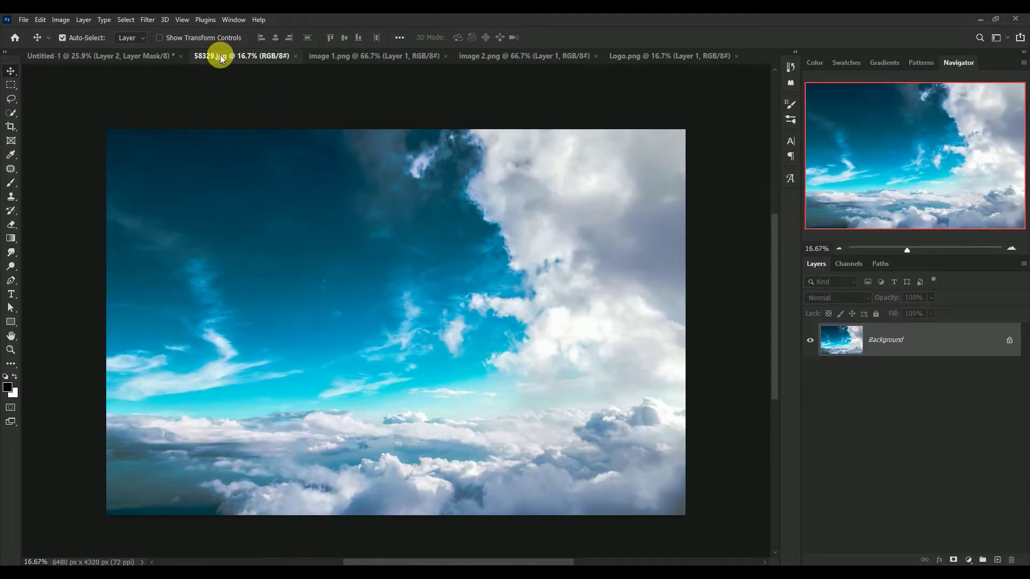
{"action": "left_click", "coordinate": [295, 56]}
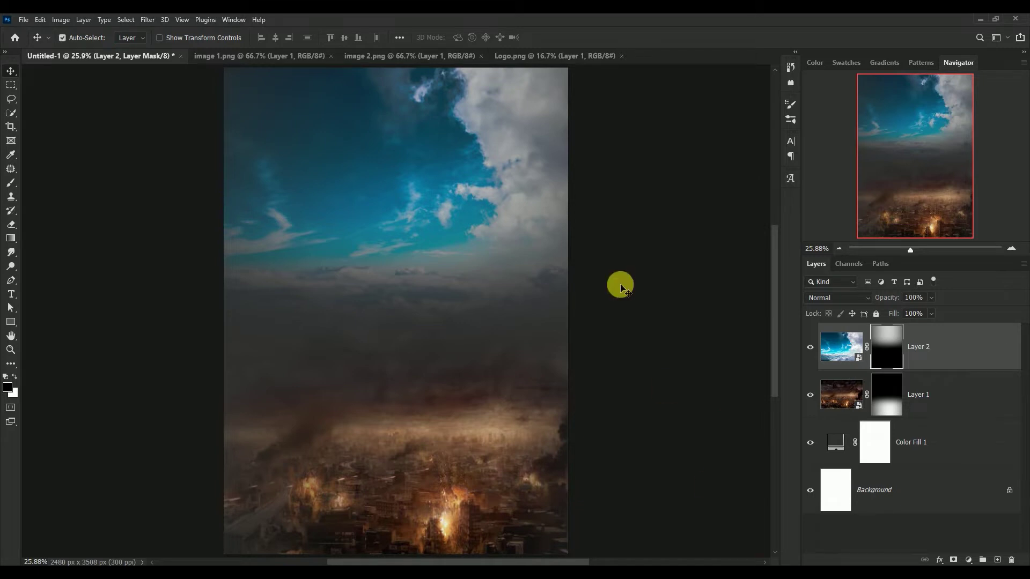
Step: Add a Levels adjustment clipped to the sky layer with midtones set to 0.90
{"action": "left_click", "coordinate": [973, 560]}
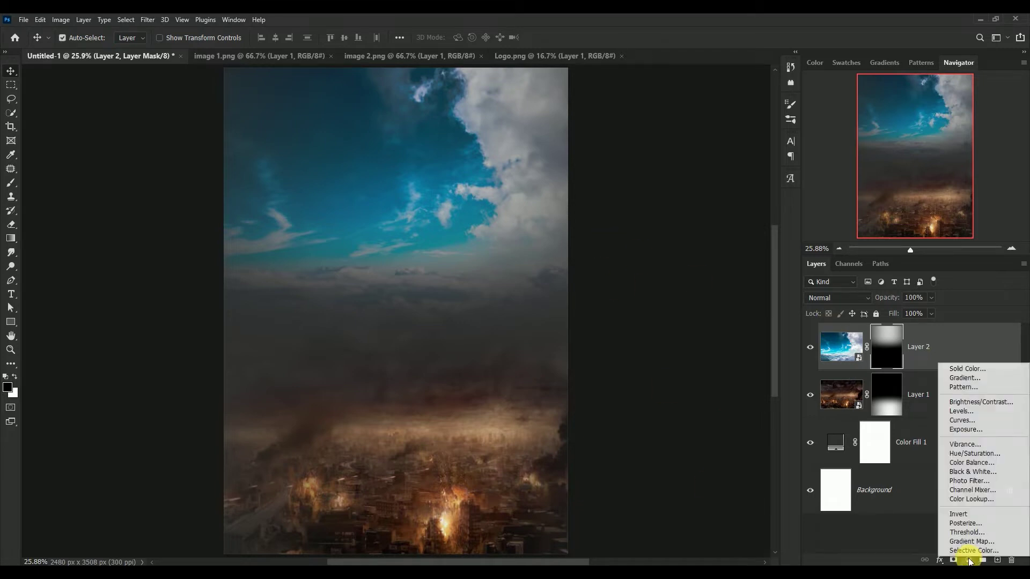
{"action": "left_click", "coordinate": [982, 411]}
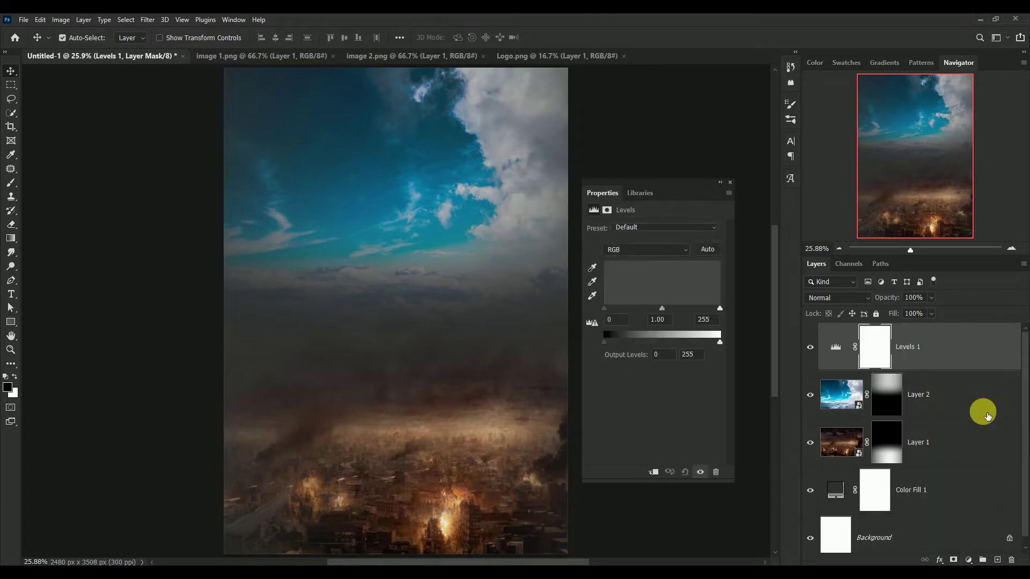
{"action": "left_click", "coordinate": [655, 479]}
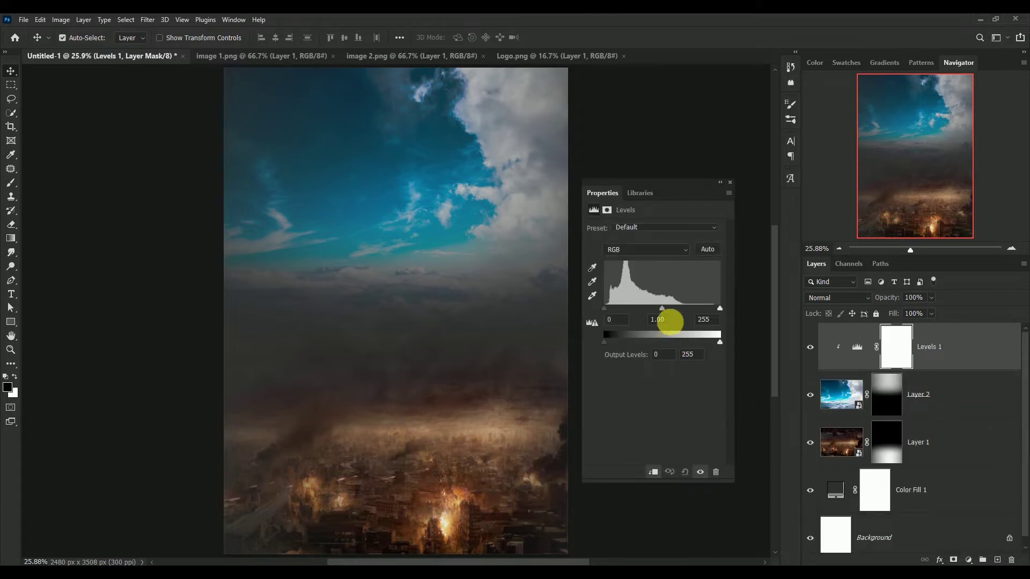
{"action": "left_click", "coordinate": [647, 321]}
{"action": "type", "text": "0."}
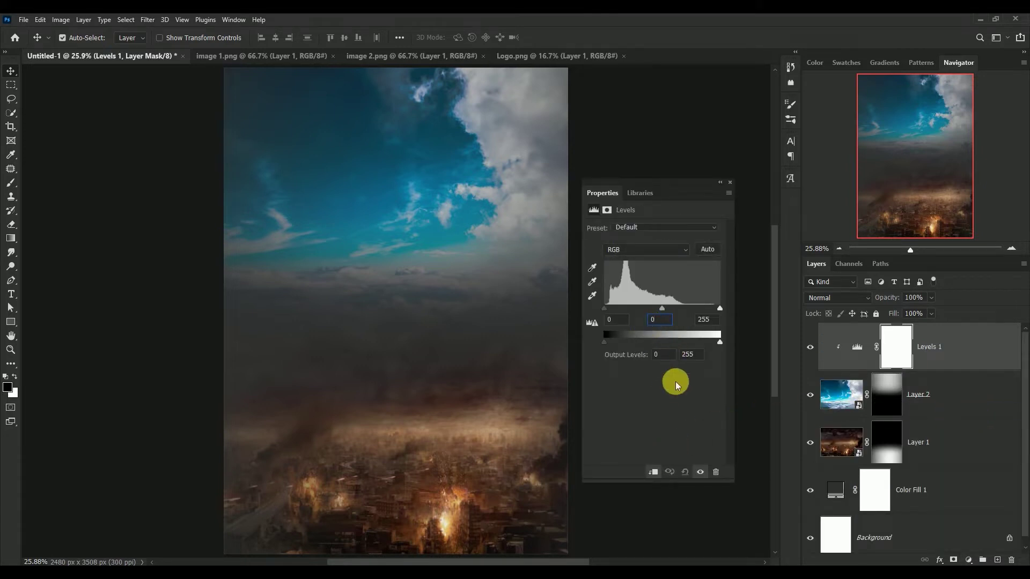
{"action": "type", "text": "90"}
{"action": "left_click", "coordinate": [730, 182]}
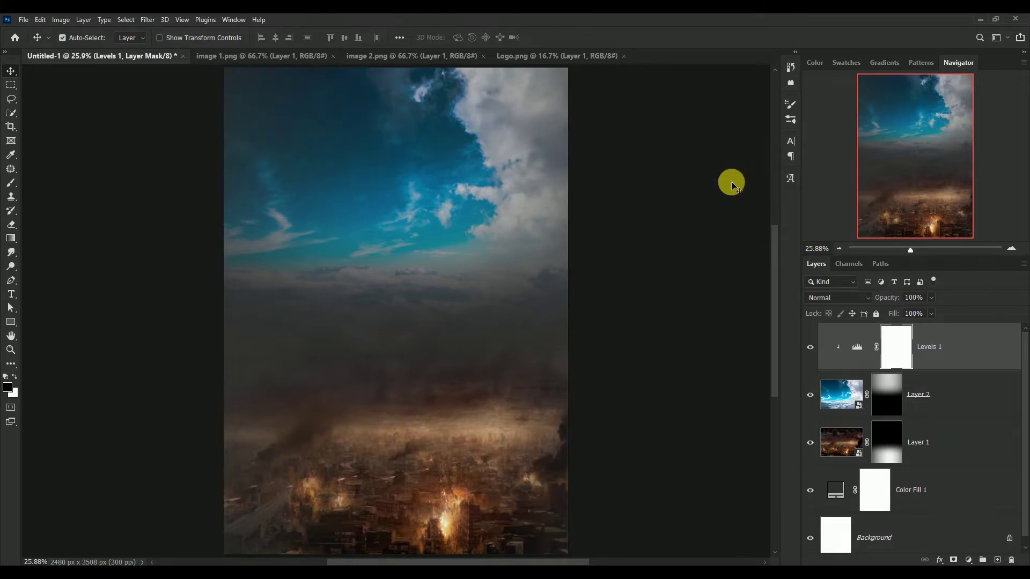
Step: Add a Vibrance adjustment clipped to the sky with Vibrance -69 and Saturation -45
{"action": "left_click", "coordinate": [969, 559]}
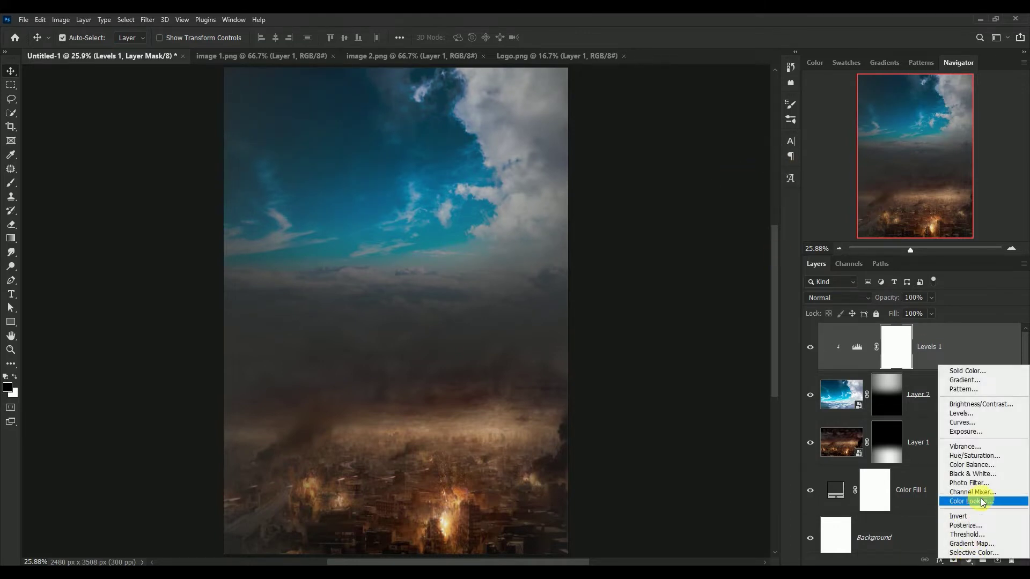
{"action": "left_click", "coordinate": [983, 443]}
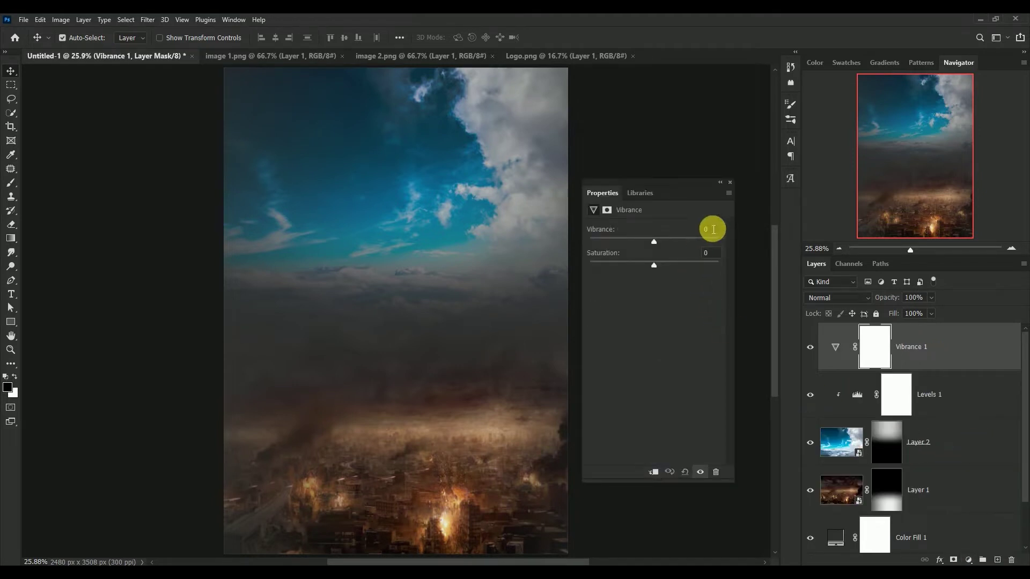
{"action": "left_click", "coordinate": [706, 230]}
{"action": "type", "text": "69"}
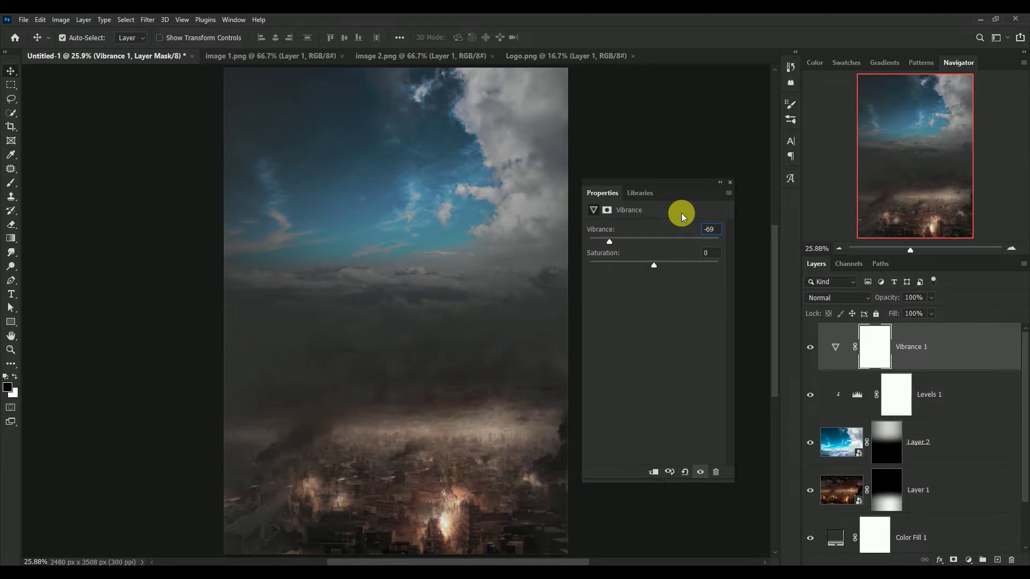
{"action": "key", "text": "Tab"}
{"action": "type", "text": "-4"}
{"action": "type", "text": "5"}
{"action": "left_click", "coordinate": [652, 472]}
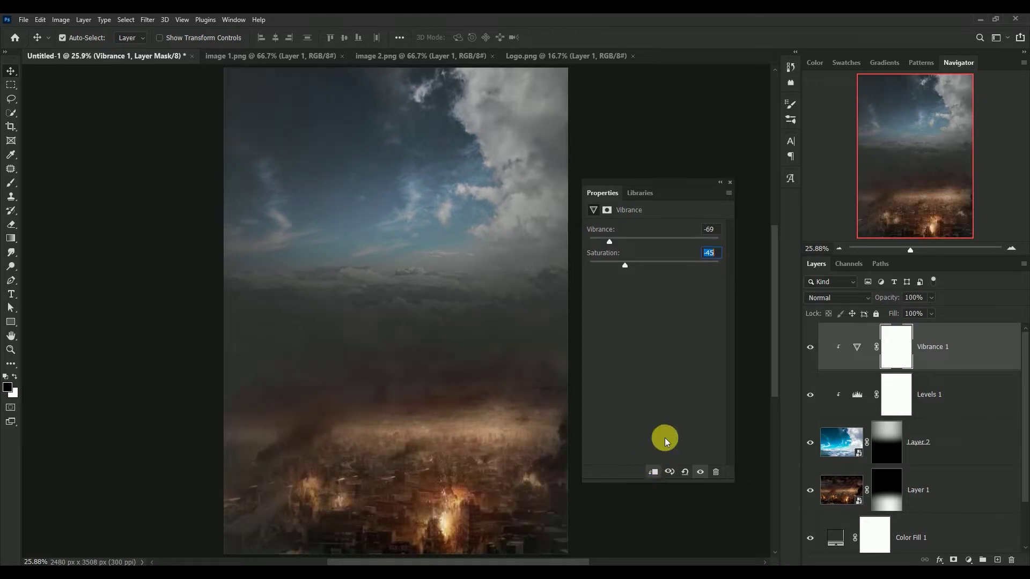
{"action": "left_click", "coordinate": [729, 183]}
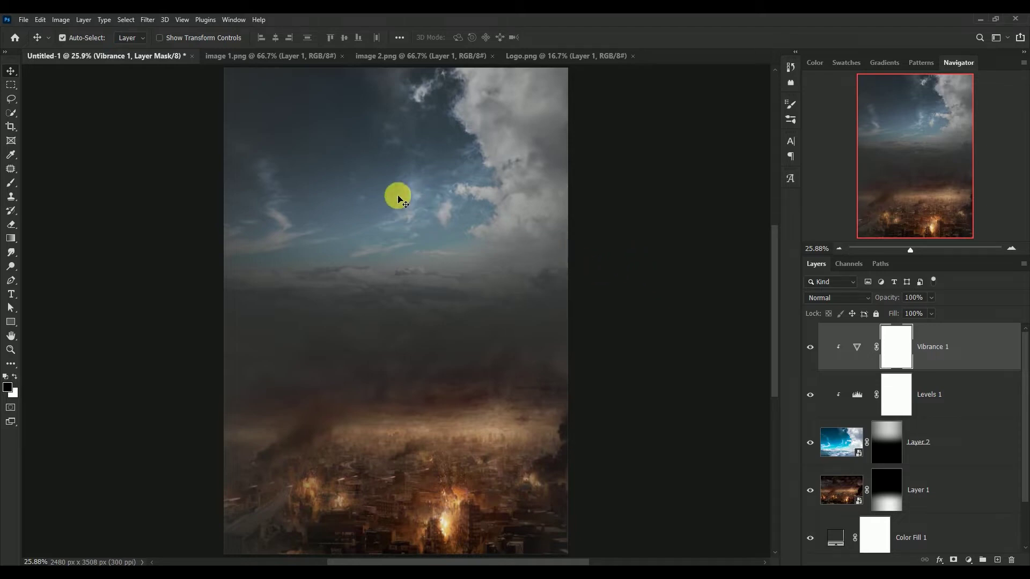
{"action": "left_click", "coordinate": [266, 55]}
Step: Bring the armored soldier into the poster, scaled to about 237% and centred over the sky
{"action": "mouse_move", "coordinate": [302, 146]}
{"action": "left_mouse_down"}
{"action": "mouse_move", "coordinate": [158, 56]}
{"action": "mouse_move", "coordinate": [381, 263]}
{"action": "left_mouse_up"}
{"action": "key", "text": "ctrl+t"}
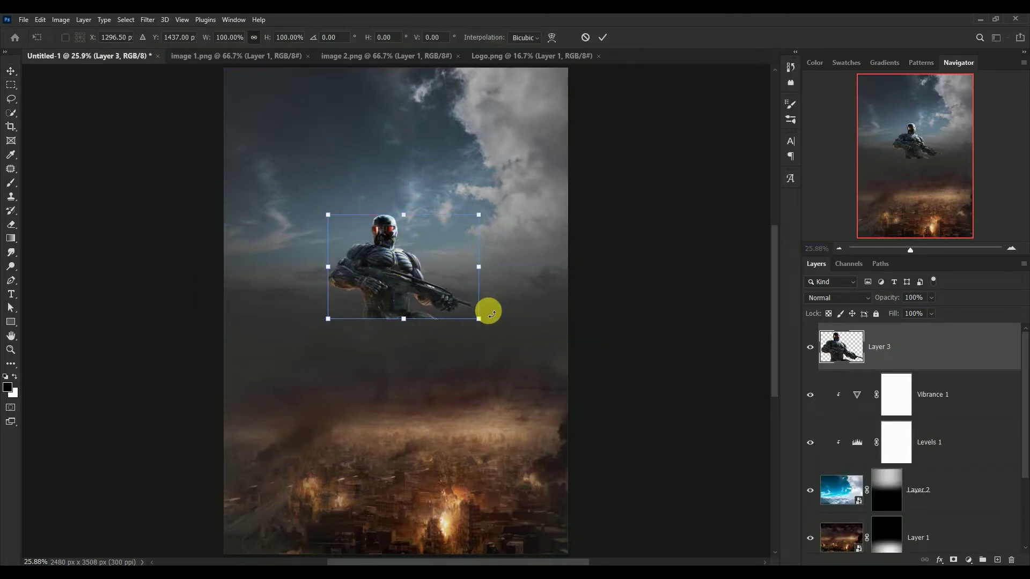
{"action": "left_click_drag", "start_coordinate": [496, 340], "coordinate": [606, 452]}
{"action": "left_click_drag", "start_coordinate": [448, 357], "coordinate": [373, 313]}
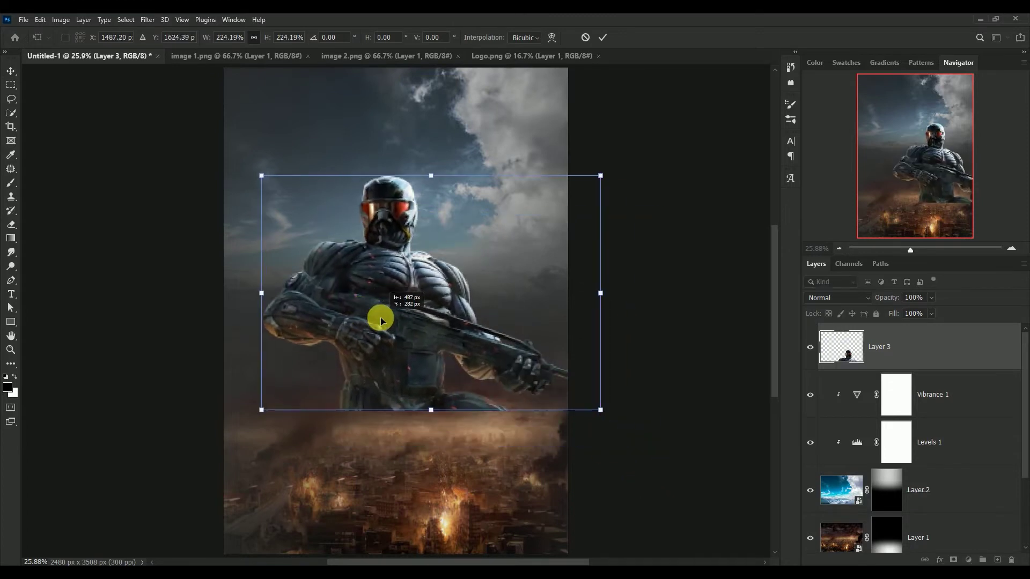
{"action": "left_click_drag", "start_coordinate": [590, 409], "coordinate": [608, 419]}
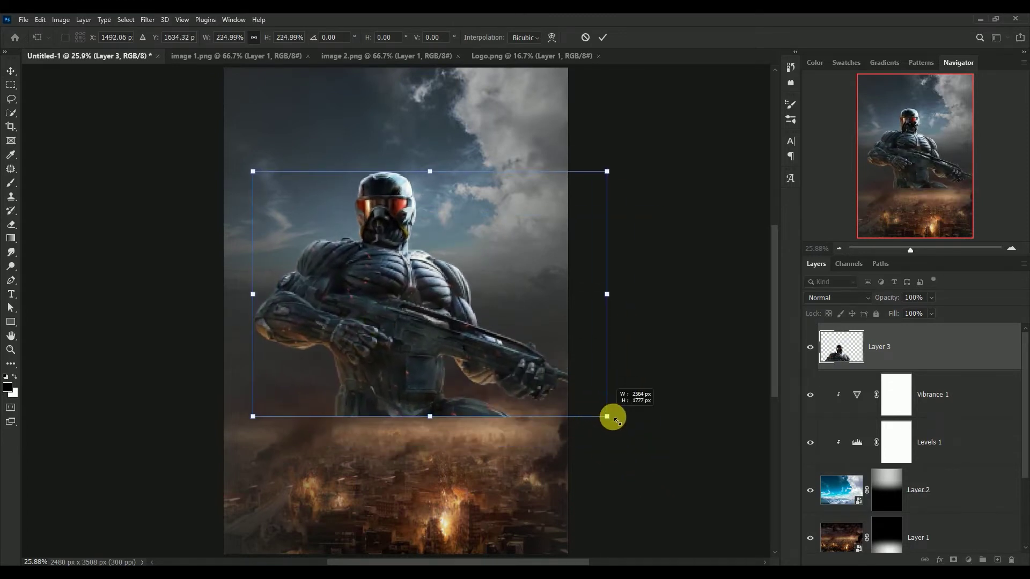
{"action": "left_click_drag", "start_coordinate": [396, 338], "coordinate": [403, 340]}
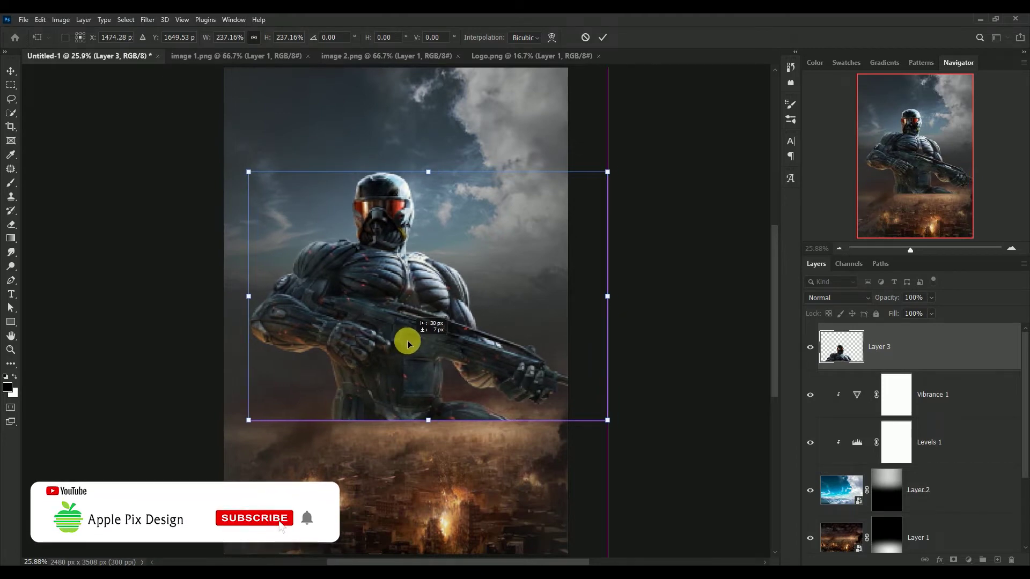
{"action": "left_click", "coordinate": [602, 37]}
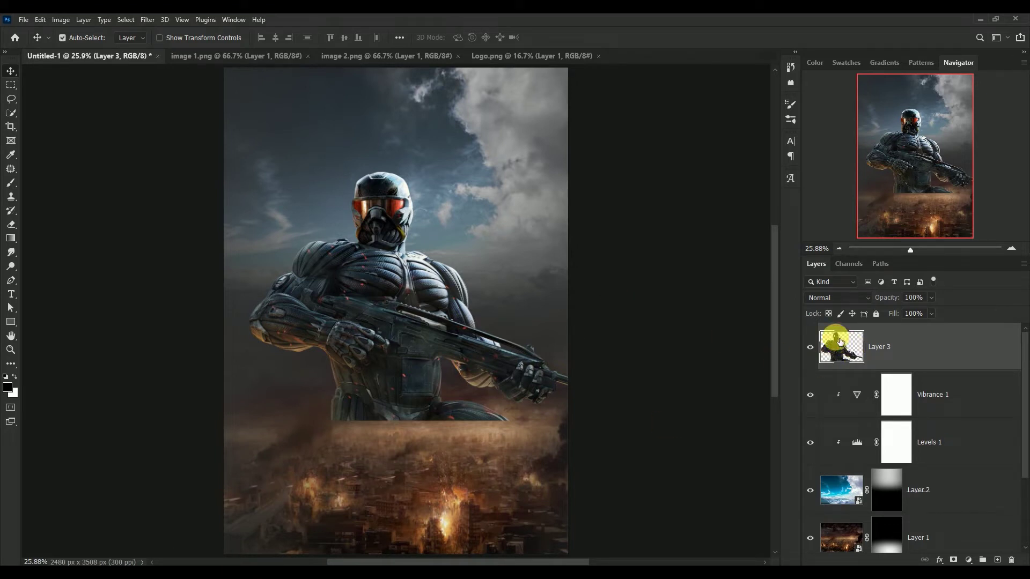
Step: Mask the soldier, brushing his lower body into the city, and move him about 66 px lower
{"action": "left_click", "coordinate": [954, 559]}
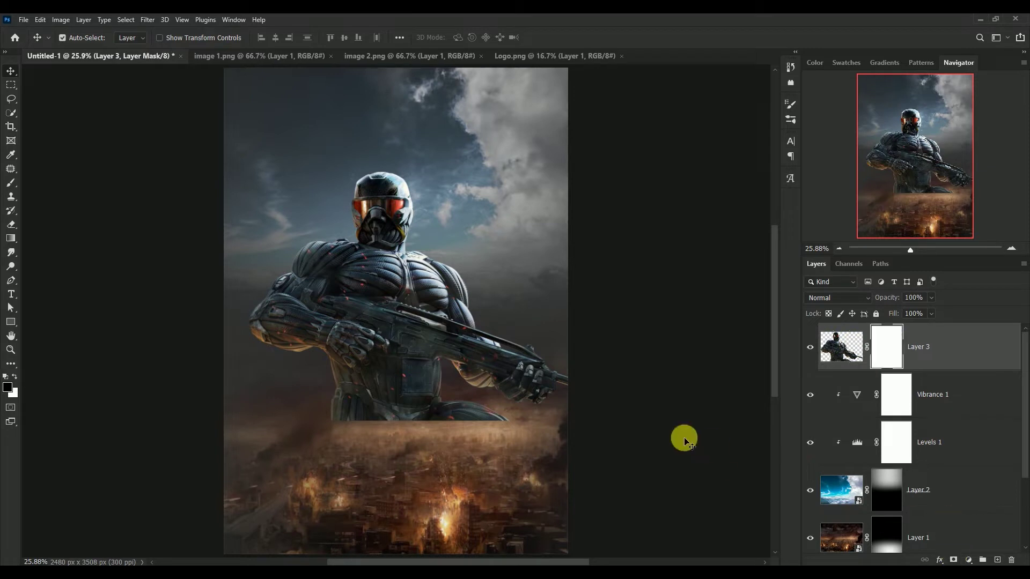
{"action": "left_click", "coordinate": [11, 183]}
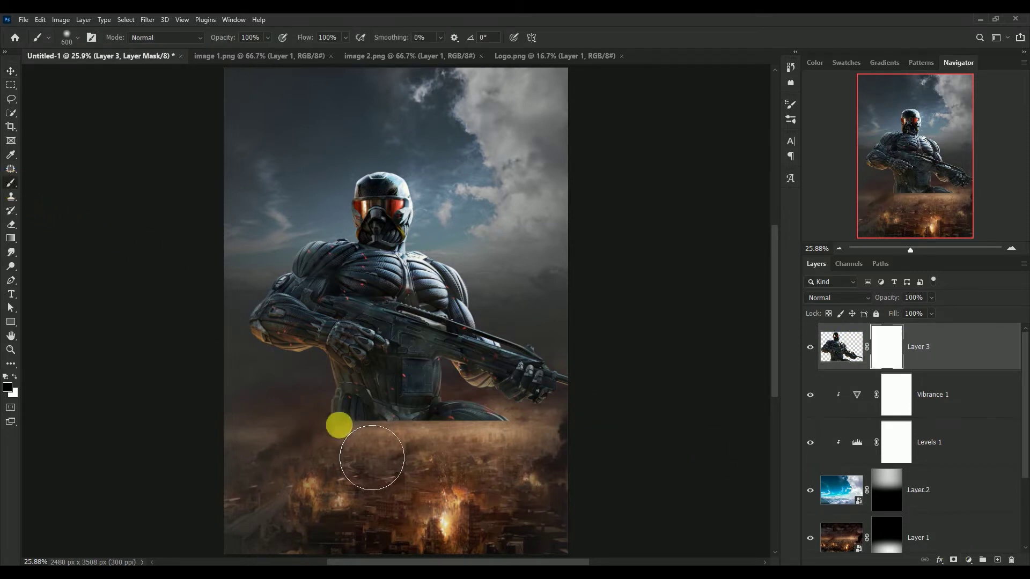
{"action": "mouse_move", "coordinate": [335, 428]}
{"action": "left_mouse_down"}
{"action": "mouse_move", "coordinate": [494, 436]}
{"action": "mouse_move", "coordinate": [352, 428]}
{"action": "mouse_move", "coordinate": [430, 416]}
{"action": "mouse_move", "coordinate": [331, 425]}
{"action": "mouse_move", "coordinate": [552, 420]}
{"action": "mouse_move", "coordinate": [466, 407]}
{"action": "mouse_move", "coordinate": [538, 436]}
{"action": "left_mouse_up"}
{"action": "left_click", "coordinate": [11, 70]}
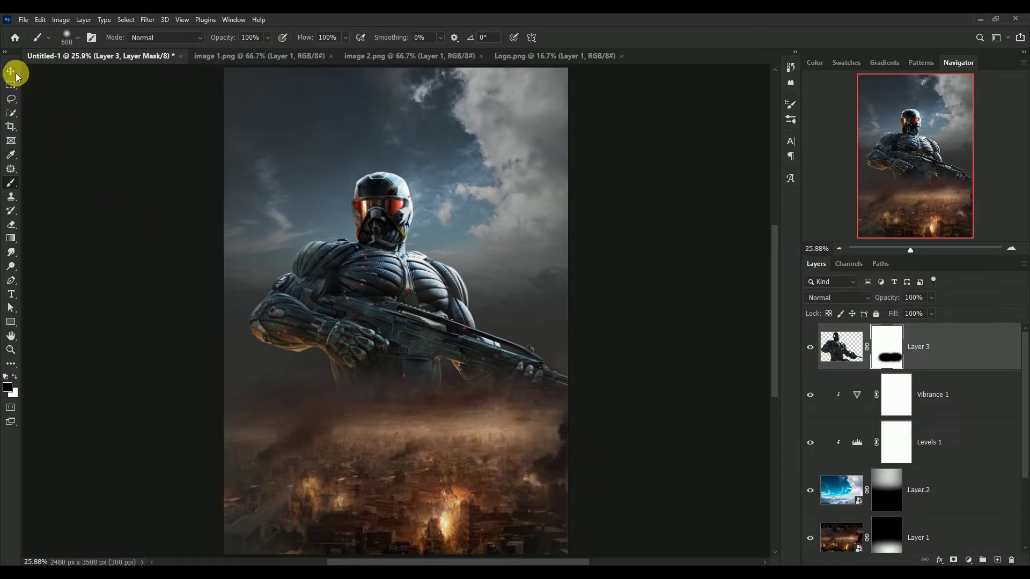
{"action": "left_click_drag", "start_coordinate": [382, 275], "coordinate": [385, 295]}
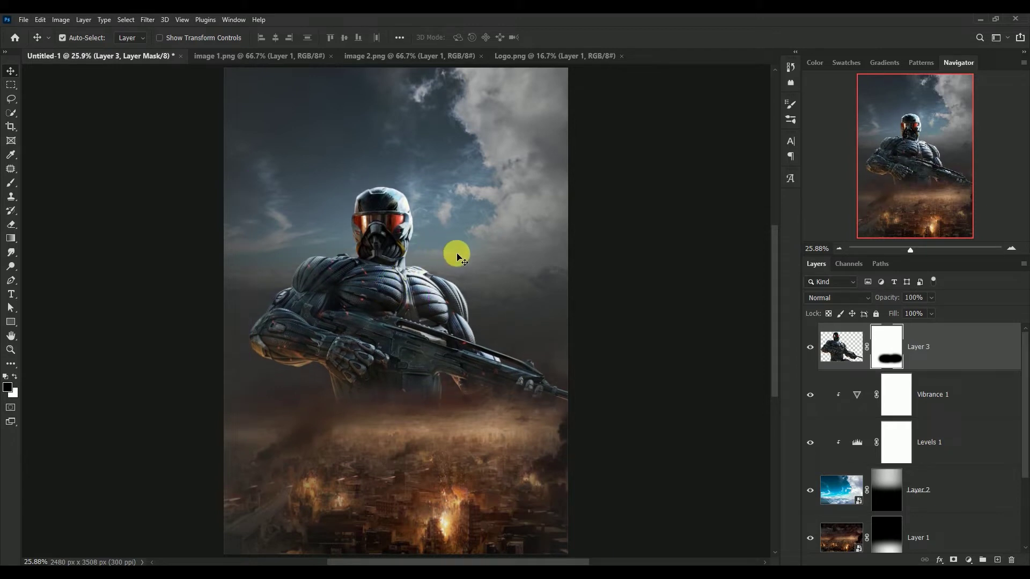
Step: Close the image 1.png source document and target the soldier layer's pixels
{"action": "left_click", "coordinate": [286, 63]}
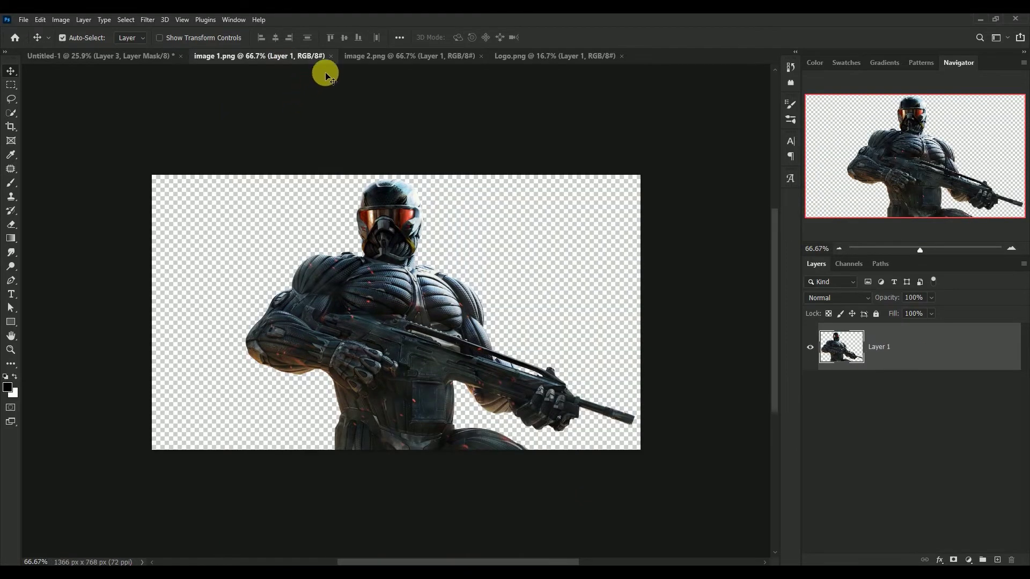
{"action": "left_click", "coordinate": [331, 55]}
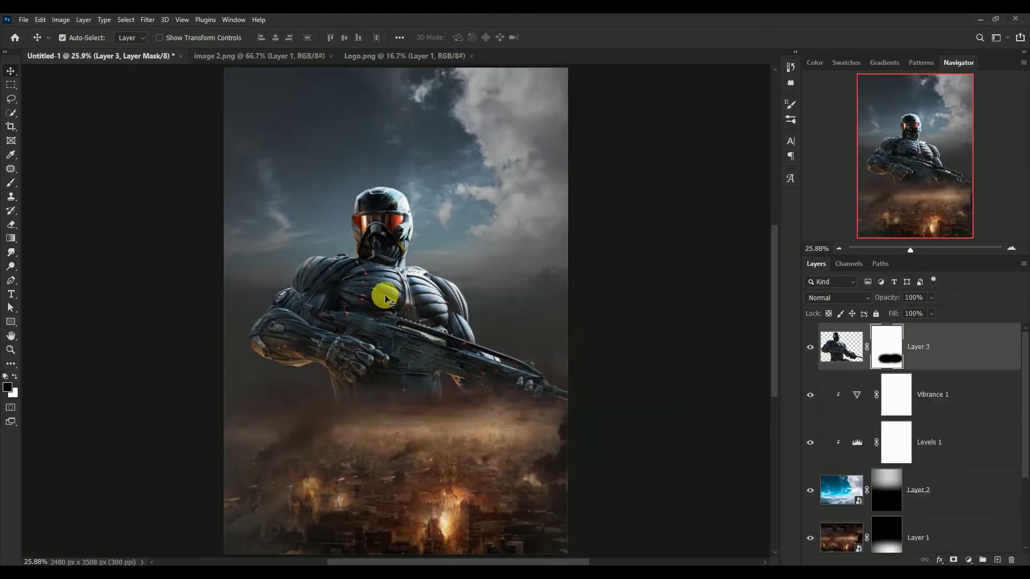
{"action": "left_click", "coordinate": [842, 349]}
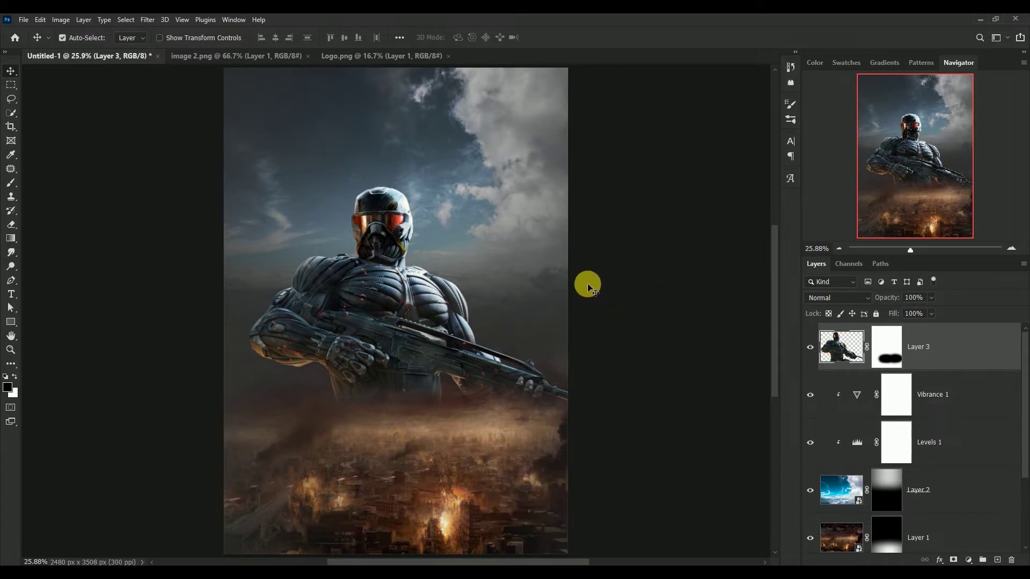
{"action": "left_click", "coordinate": [146, 20]}
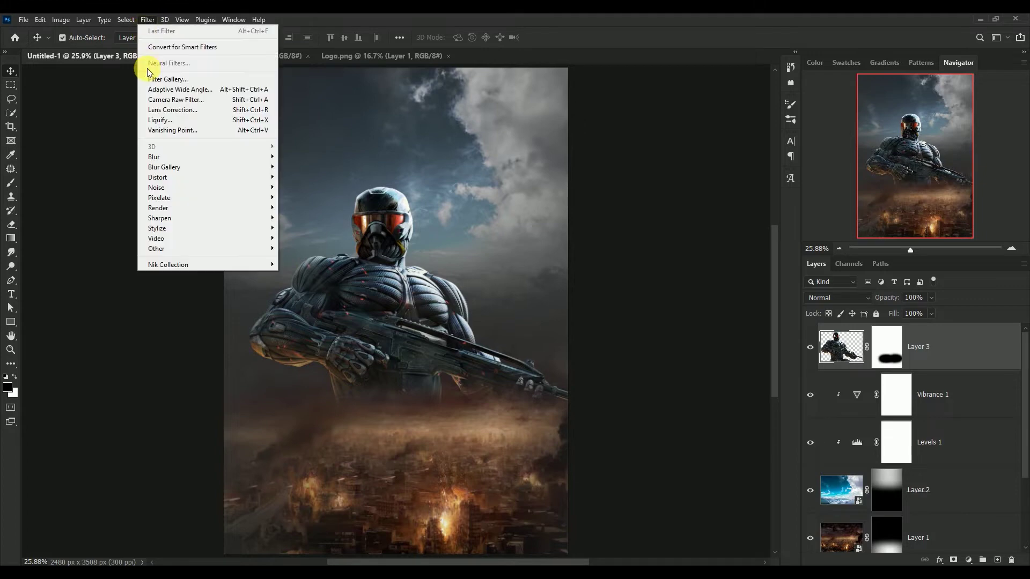
Step: Camera Raw grade for the soldier: Temperature -24, Tint -54, Contrast -20, Shadows +20, Texture +41, Clarity +54, Vibrance +22, Saturation +36
{"action": "left_click", "coordinate": [156, 100]}
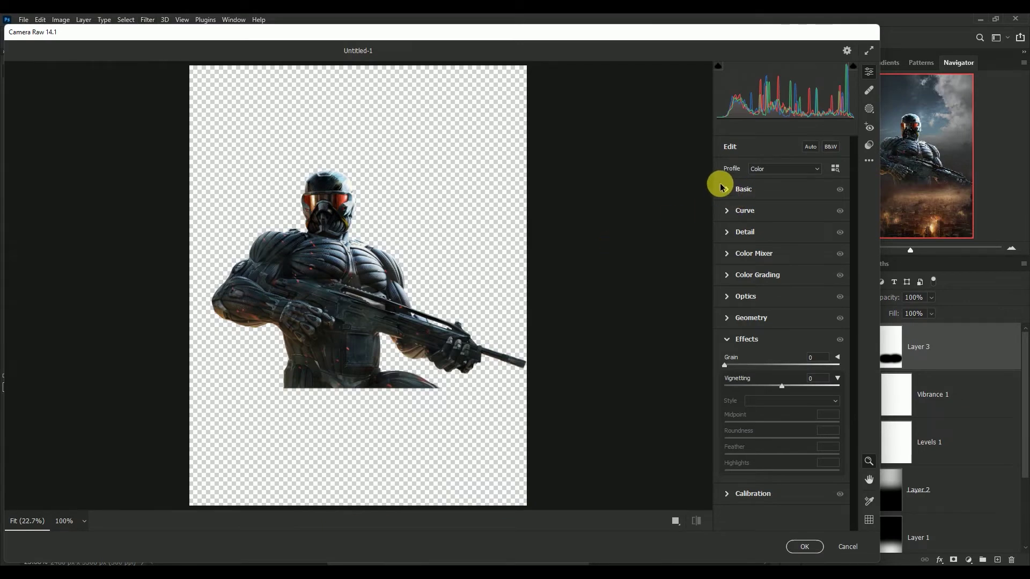
{"action": "left_click", "coordinate": [725, 192]}
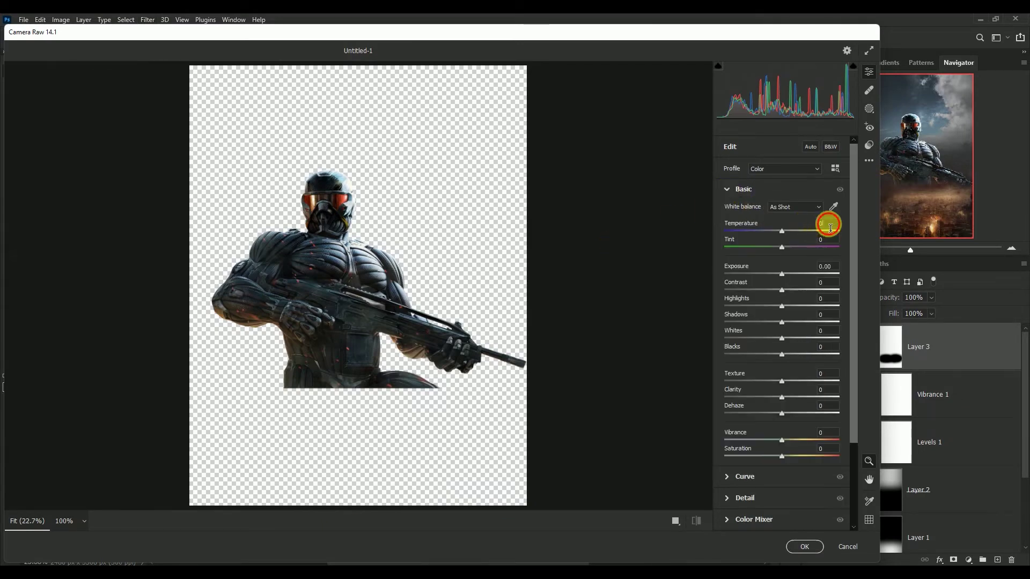
{"action": "left_click", "coordinate": [821, 223]}
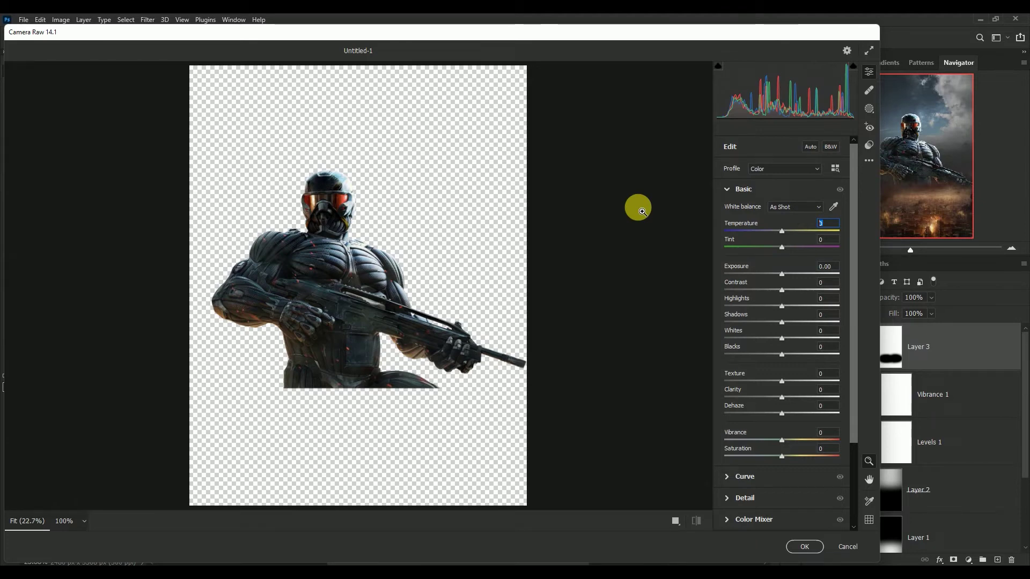
{"action": "type", "text": "2"}
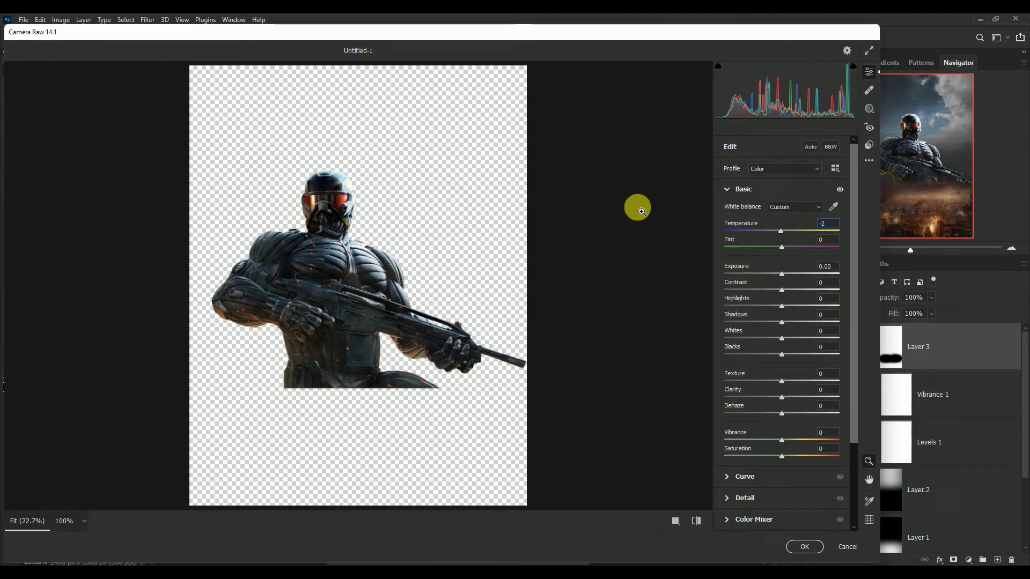
{"action": "type", "text": "4"}
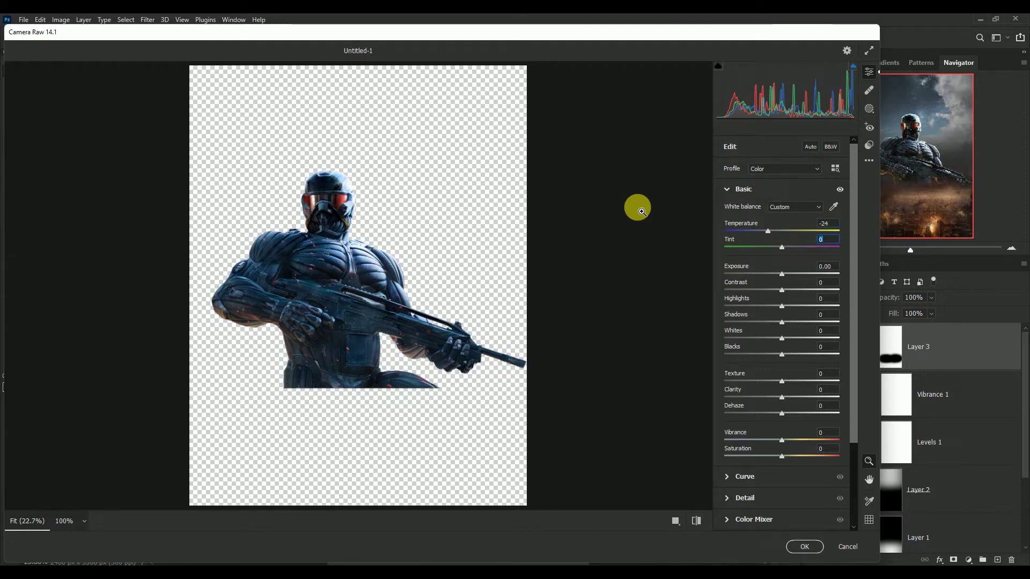
{"action": "type", "text": "54"}
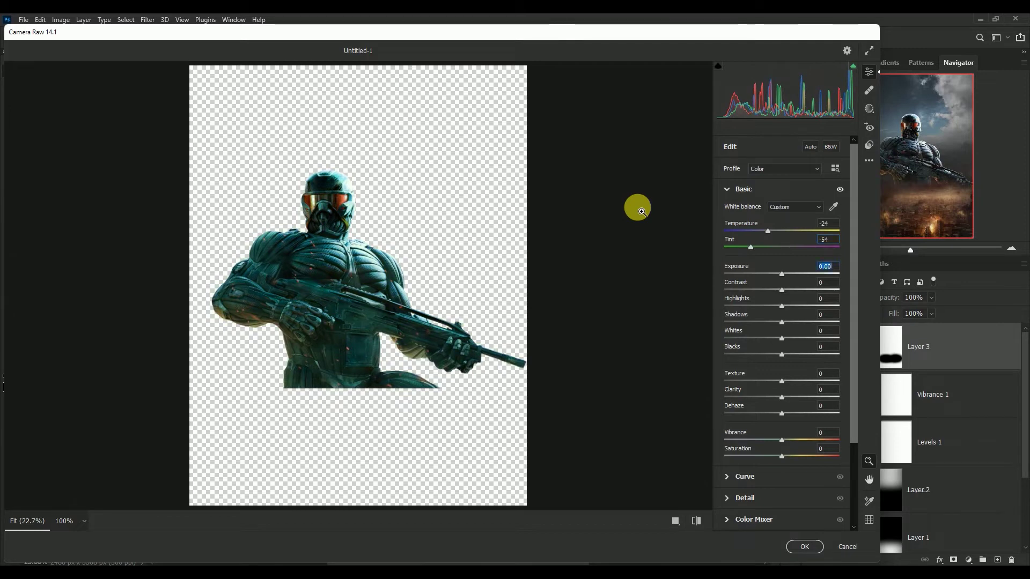
{"action": "key", "text": "Tab"}
{"action": "type", "text": "-2"}
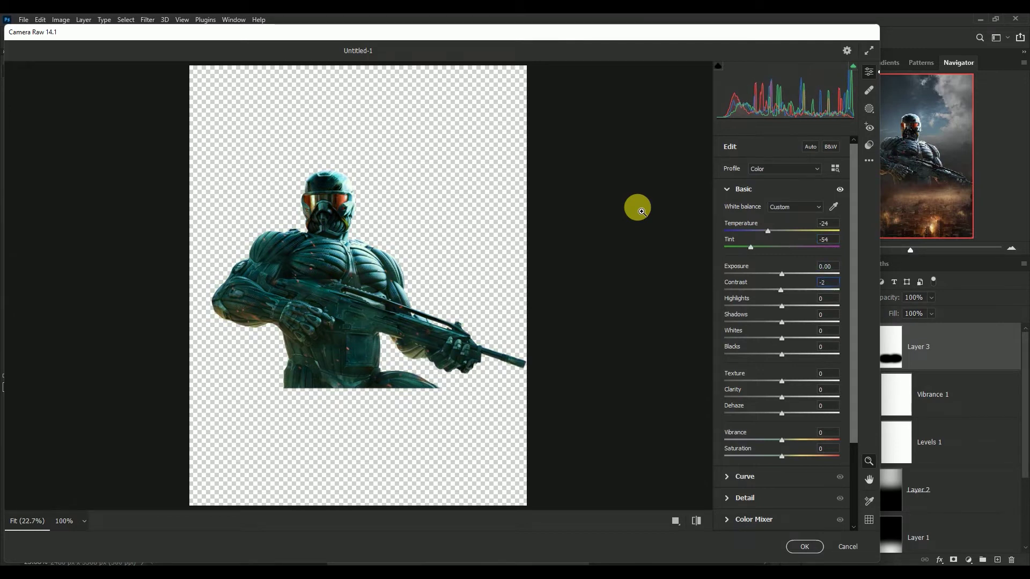
{"action": "type", "text": "0"}
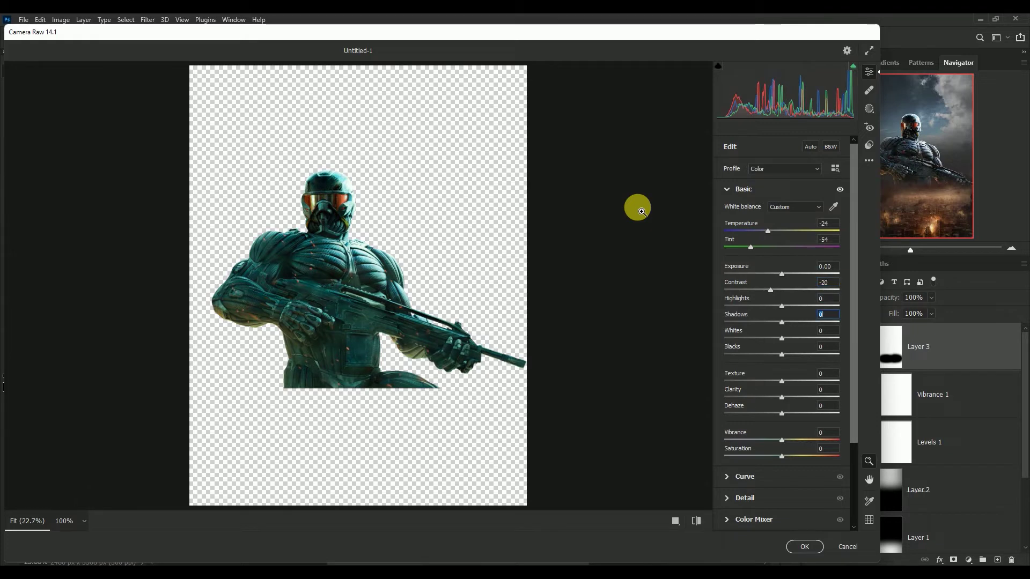
{"action": "type", "text": "0"}
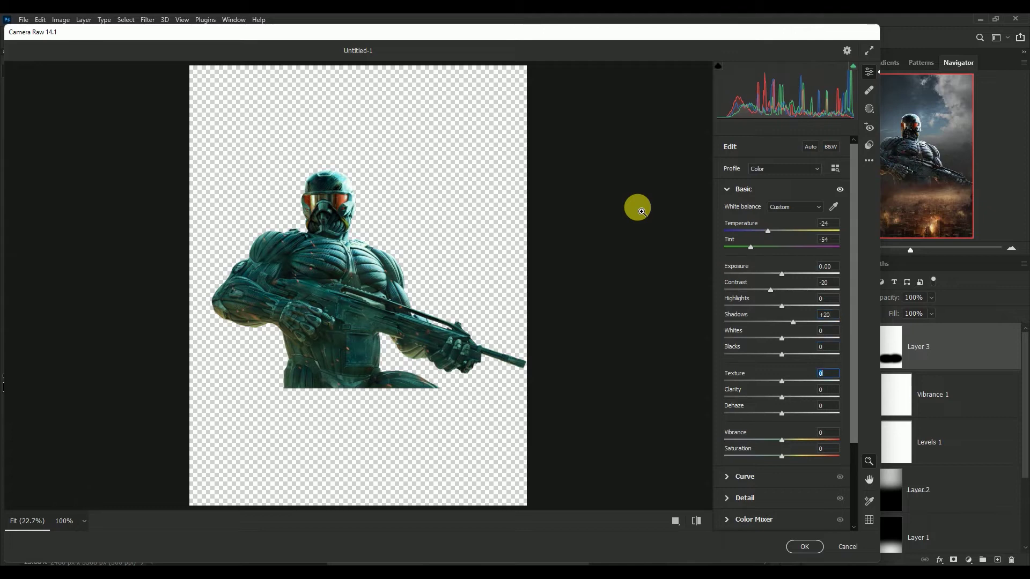
{"action": "type", "text": "+4"}
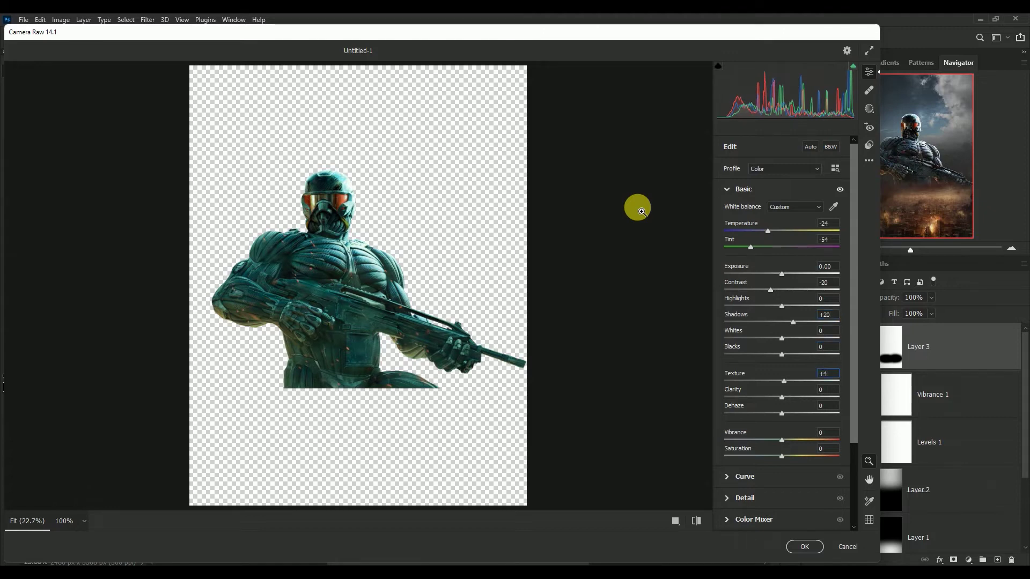
{"action": "type", "text": "1"}
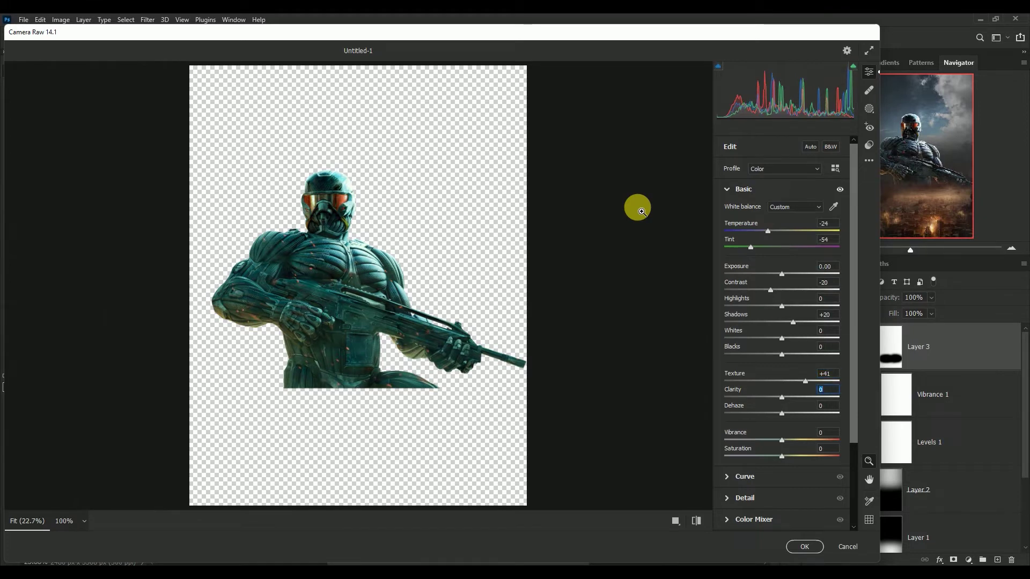
{"action": "type", "text": "54"}
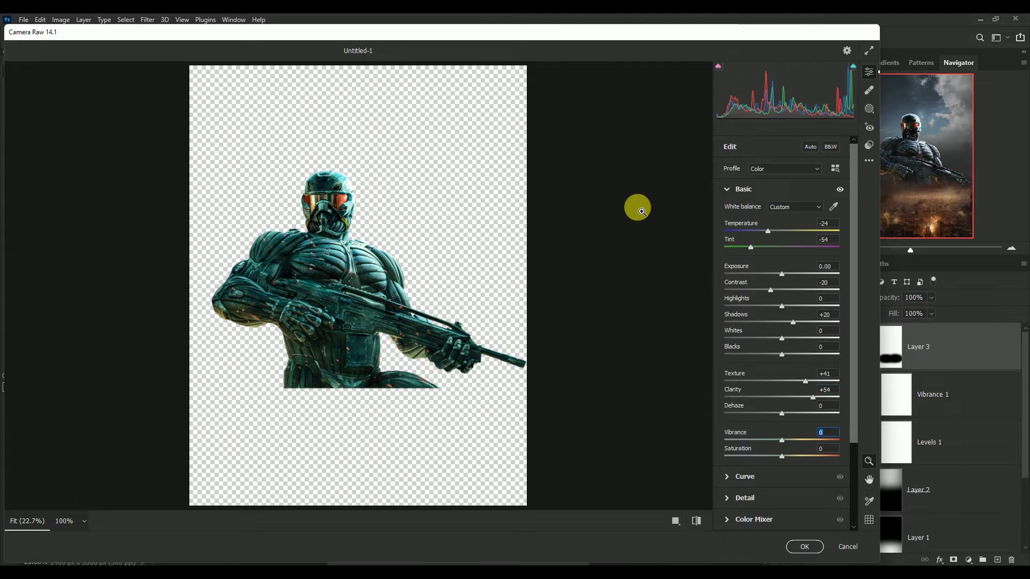
{"action": "type", "text": "+22"}
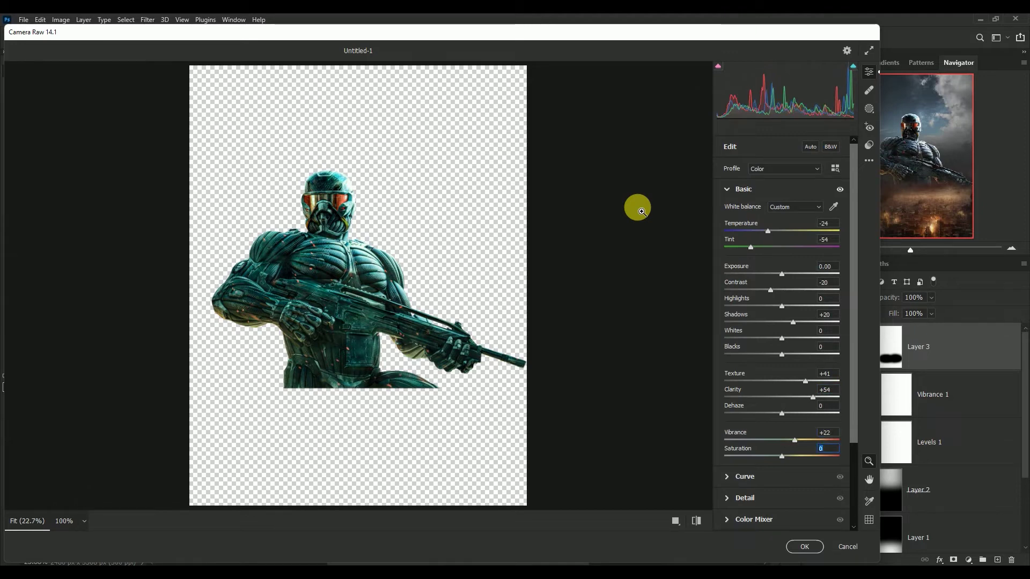
{"action": "type", "text": "+3"}
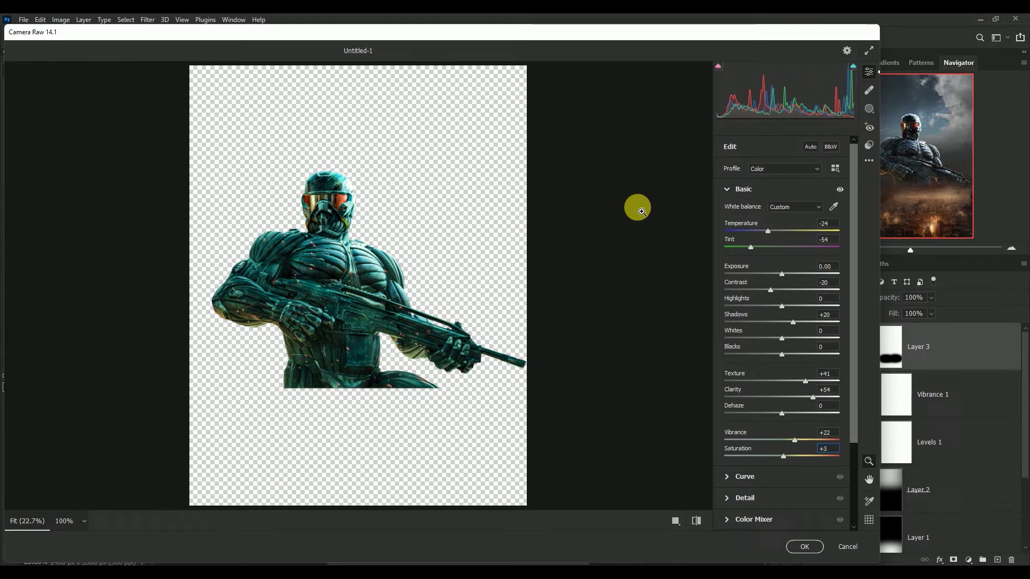
{"action": "type", "text": "6"}
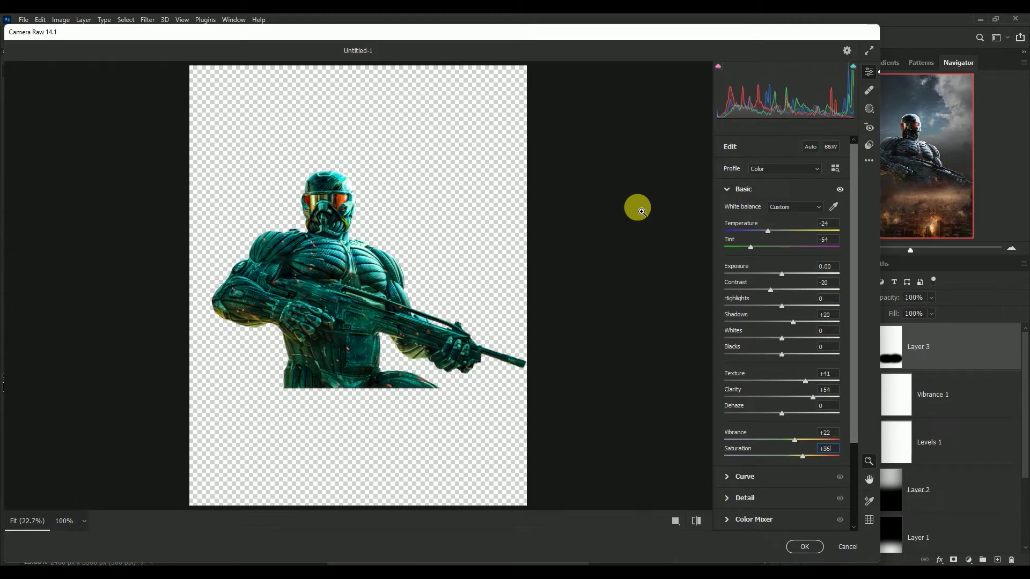
Step: Apply the Camera Raw grade, nudge the soldier slightly lower, and apply Layer 3's mask
{"action": "left_click", "coordinate": [798, 546]}
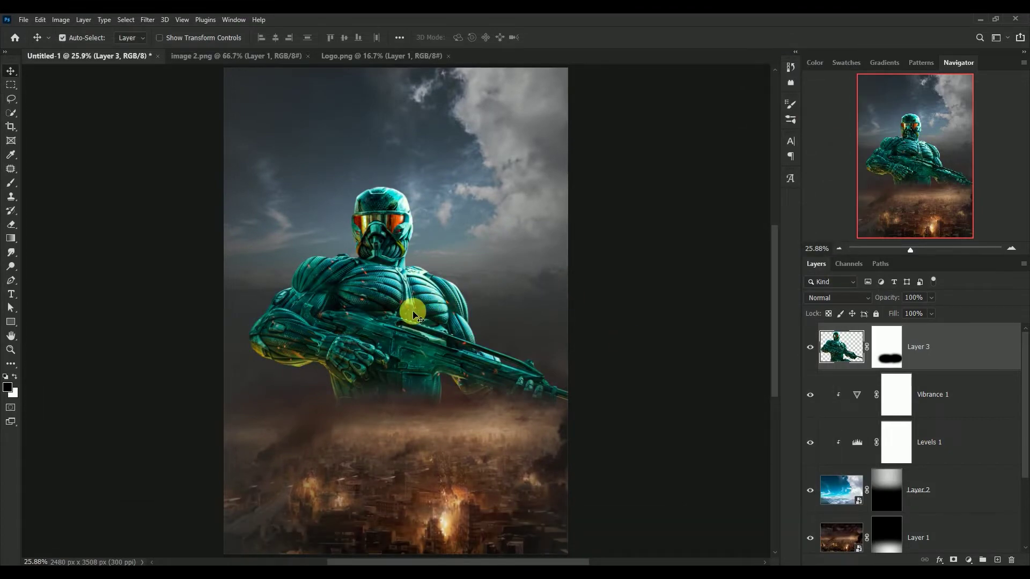
{"action": "left_click_drag", "start_coordinate": [393, 323], "coordinate": [394, 328]}
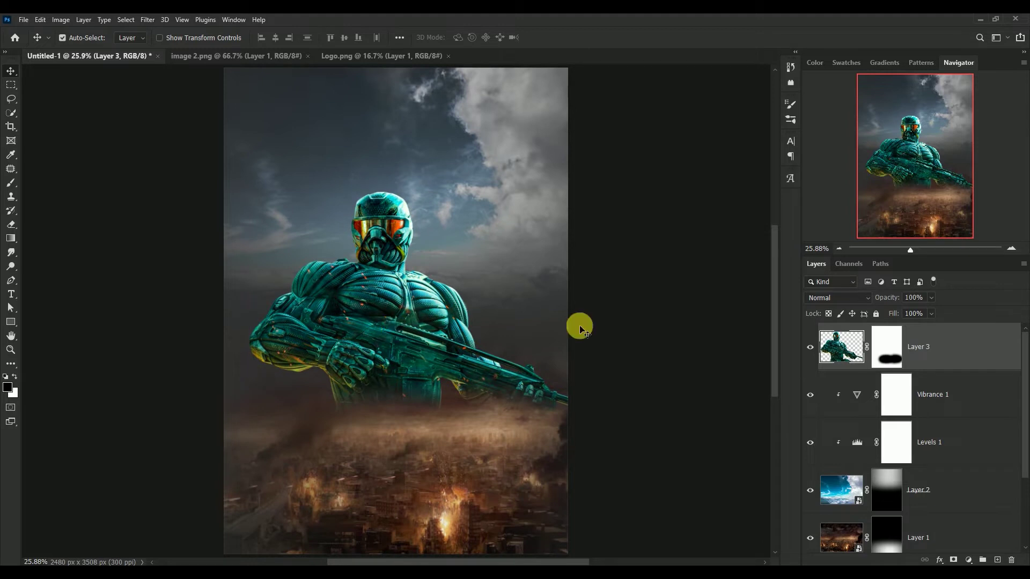
{"action": "left_click", "coordinate": [889, 352]}
{"action": "right_click", "coordinate": [890, 348]}
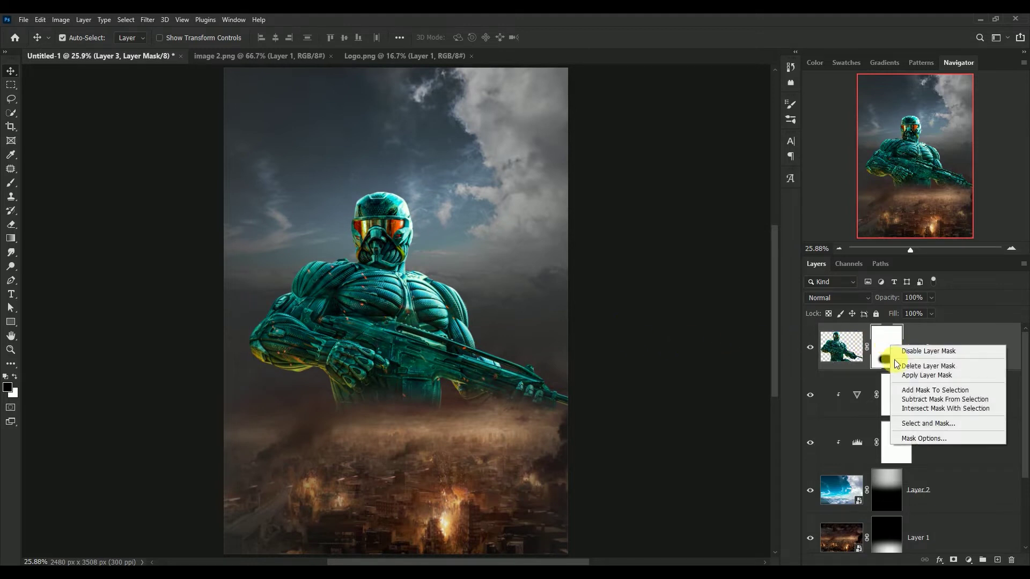
{"action": "left_click", "coordinate": [898, 374]}
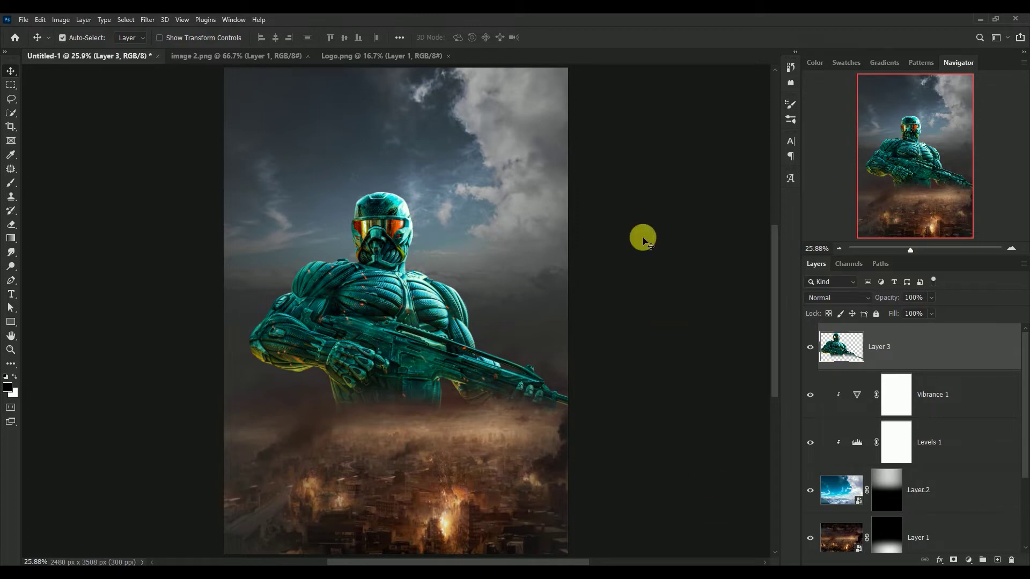
Step: Bring the image 2.png sparks into the poster as Layer 4, beneath the soldier layer
{"action": "left_click", "coordinate": [241, 56]}
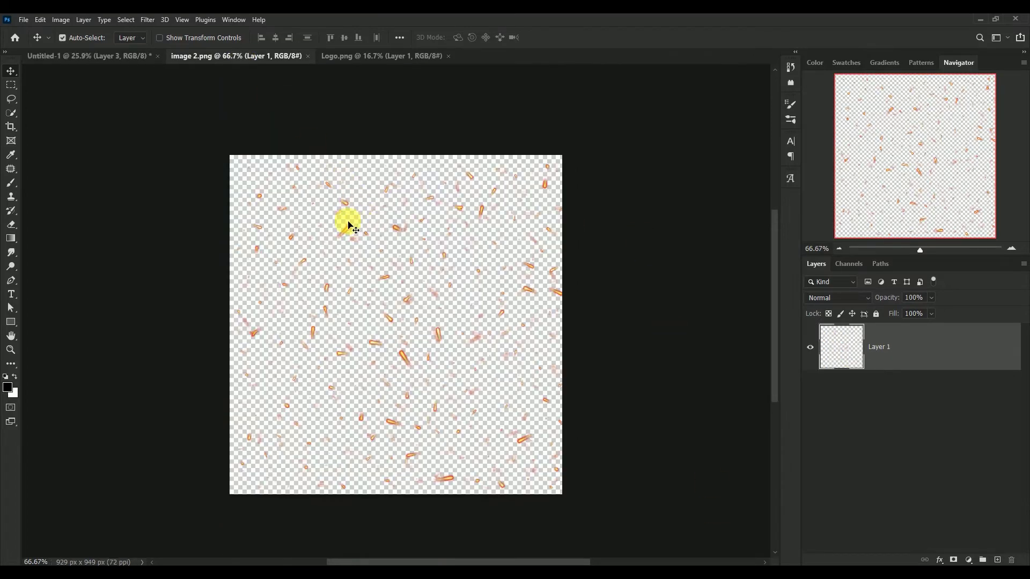
{"action": "mouse_move", "coordinate": [346, 231]}
{"action": "left_mouse_down"}
{"action": "mouse_move", "coordinate": [240, 152]}
{"action": "mouse_move", "coordinate": [352, 241]}
{"action": "left_mouse_up"}
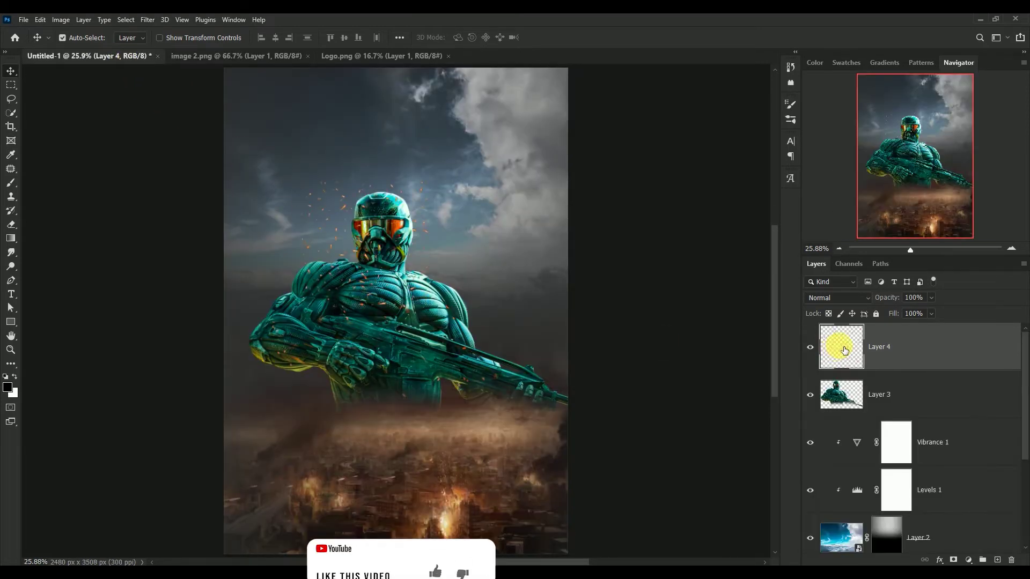
{"action": "mouse_move", "coordinate": [841, 347]}
{"action": "left_mouse_down"}
{"action": "mouse_move", "coordinate": [854, 428]}
{"action": "mouse_move", "coordinate": [844, 410]}
{"action": "left_mouse_up"}
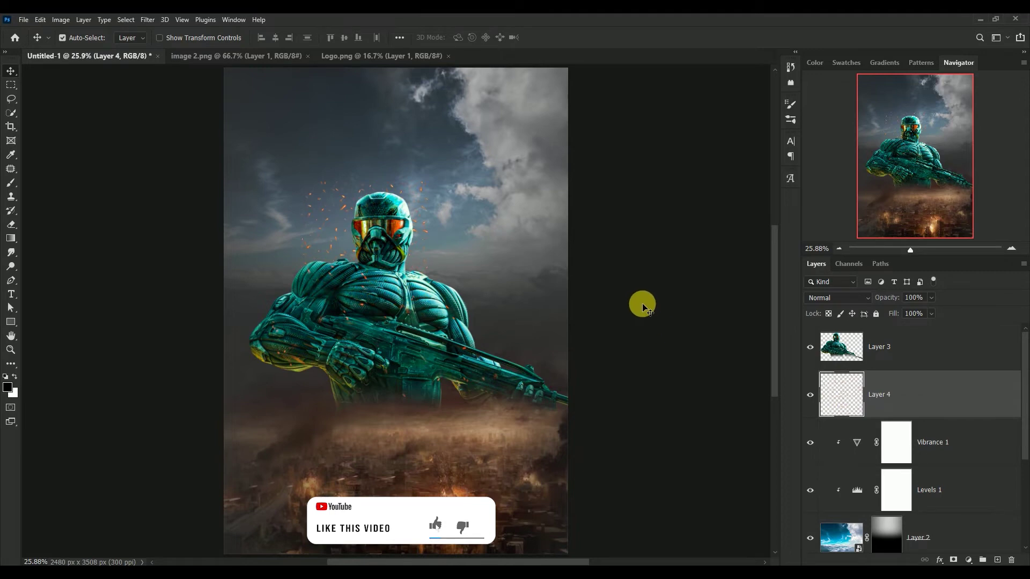
Step: Scale the sparks to about 306% and position them to cover the poster
{"action": "key", "text": "ctrl+t"}
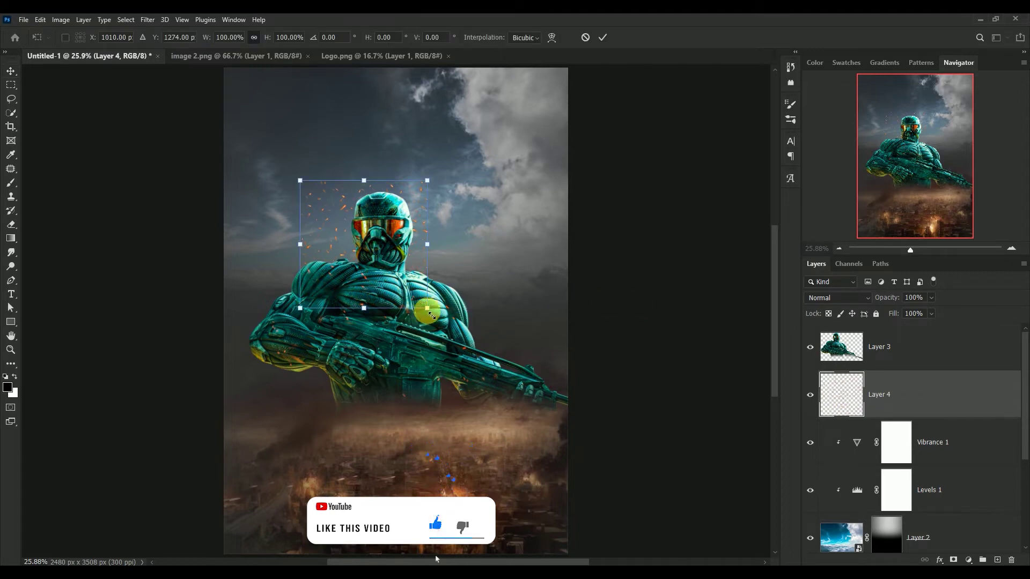
{"action": "left_click_drag", "start_coordinate": [428, 308], "coordinate": [677, 508]}
{"action": "left_click_drag", "start_coordinate": [494, 456], "coordinate": [411, 352]}
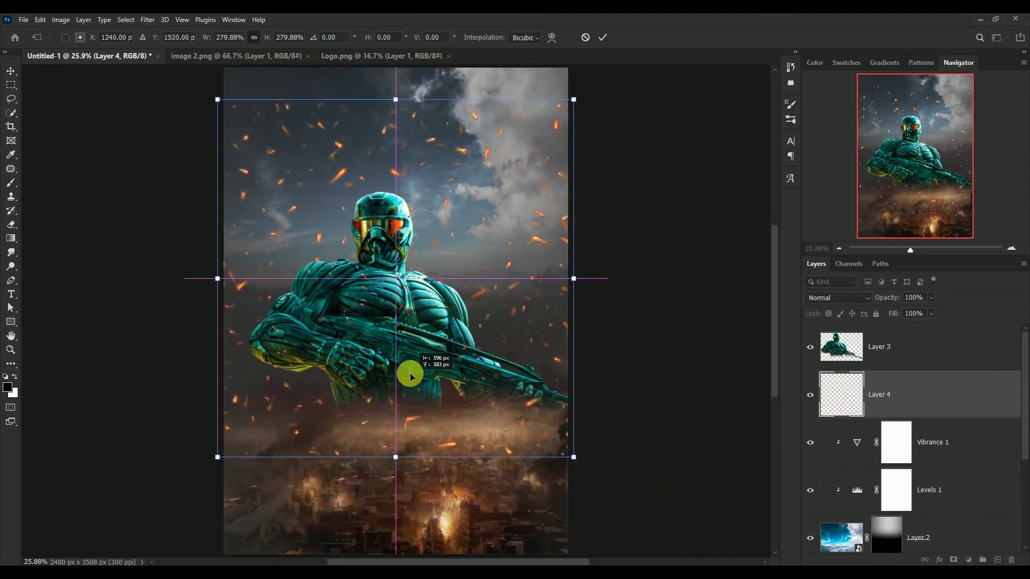
{"action": "left_click_drag", "start_coordinate": [574, 434], "coordinate": [607, 468]}
{"action": "left_click_drag", "start_coordinate": [462, 424], "coordinate": [445, 450]}
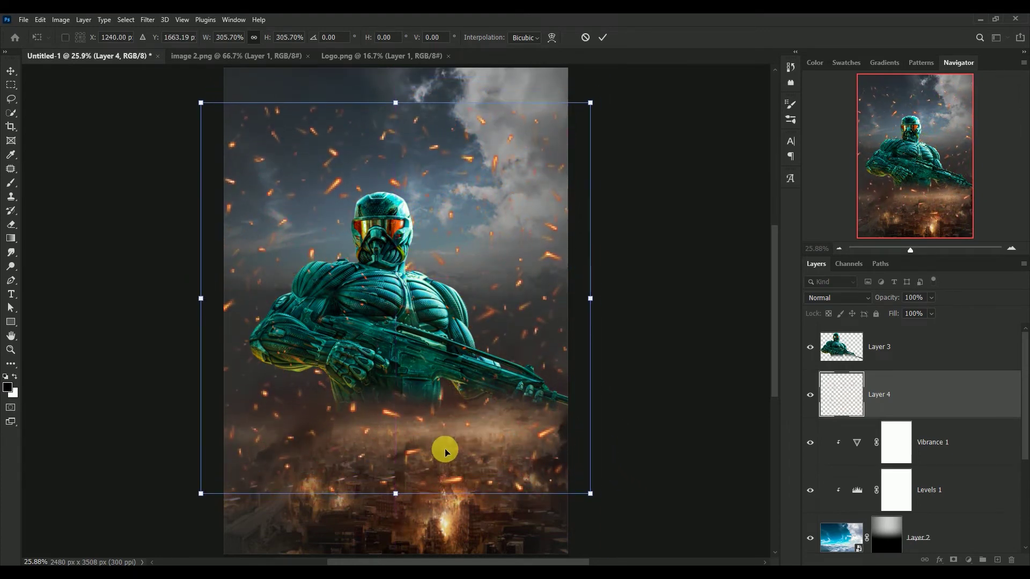
{"action": "left_click", "coordinate": [603, 37]}
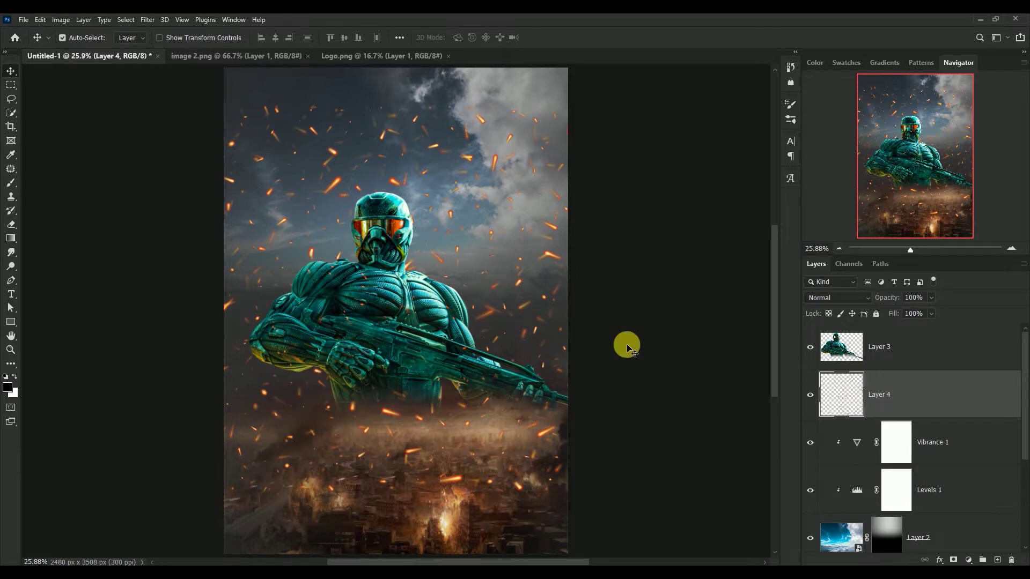
Step: Mask Layer 4 and paint out the sparks over the upper sky and corners in black
{"action": "left_click", "coordinate": [954, 559]}
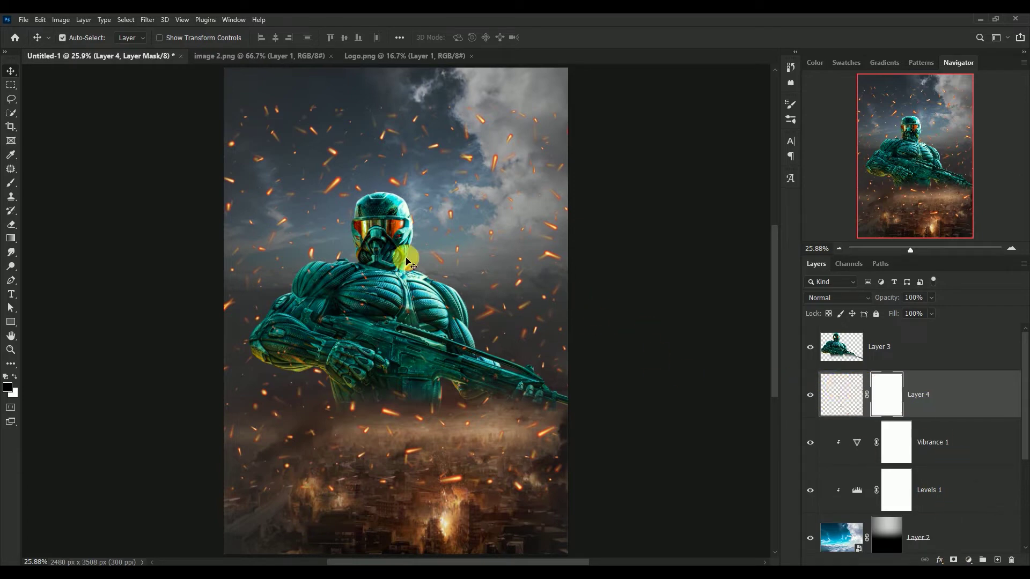
{"action": "left_click", "coordinate": [12, 182]}
{"action": "key", "text": "bracketright"}
{"action": "key", "text": "bracketright"}
{"action": "key", "text": "bracketright"}
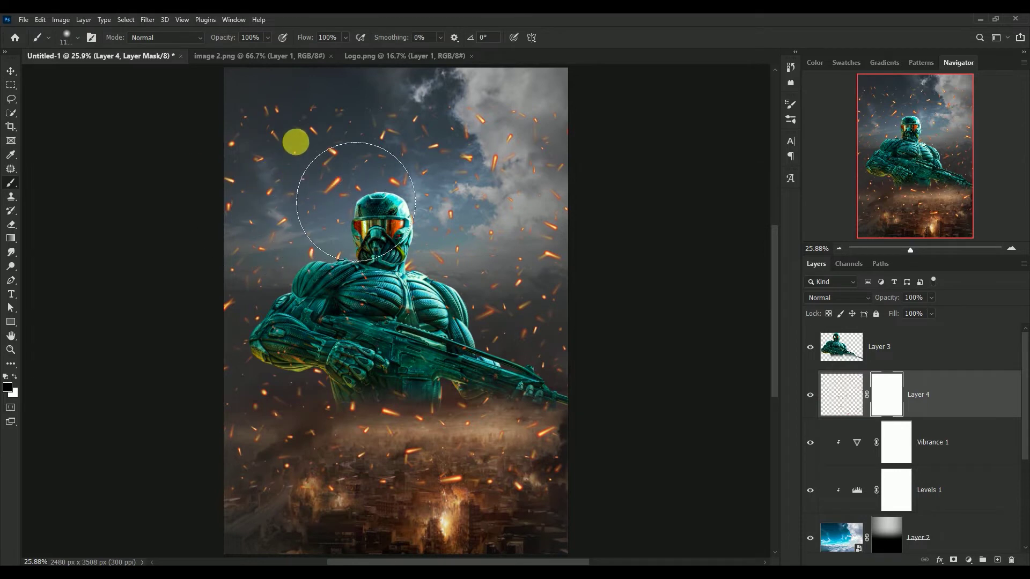
{"action": "mouse_move", "coordinate": [222, 158]}
{"action": "left_mouse_down"}
{"action": "mouse_move", "coordinate": [312, 106]}
{"action": "mouse_move", "coordinate": [397, 106]}
{"action": "mouse_move", "coordinate": [598, 175]}
{"action": "mouse_move", "coordinate": [577, 231]}
{"action": "mouse_move", "coordinate": [308, 115]}
{"action": "mouse_move", "coordinate": [206, 221]}
{"action": "mouse_move", "coordinate": [173, 404]}
{"action": "mouse_move", "coordinate": [262, 477]}
{"action": "mouse_move", "coordinate": [562, 488]}
{"action": "mouse_move", "coordinate": [660, 377]}
{"action": "mouse_move", "coordinate": [565, 241]}
{"action": "mouse_move", "coordinate": [588, 308]}
{"action": "mouse_move", "coordinate": [501, 200]}
{"action": "mouse_move", "coordinate": [535, 467]}
{"action": "mouse_move", "coordinate": [356, 474]}
{"action": "left_mouse_up"}
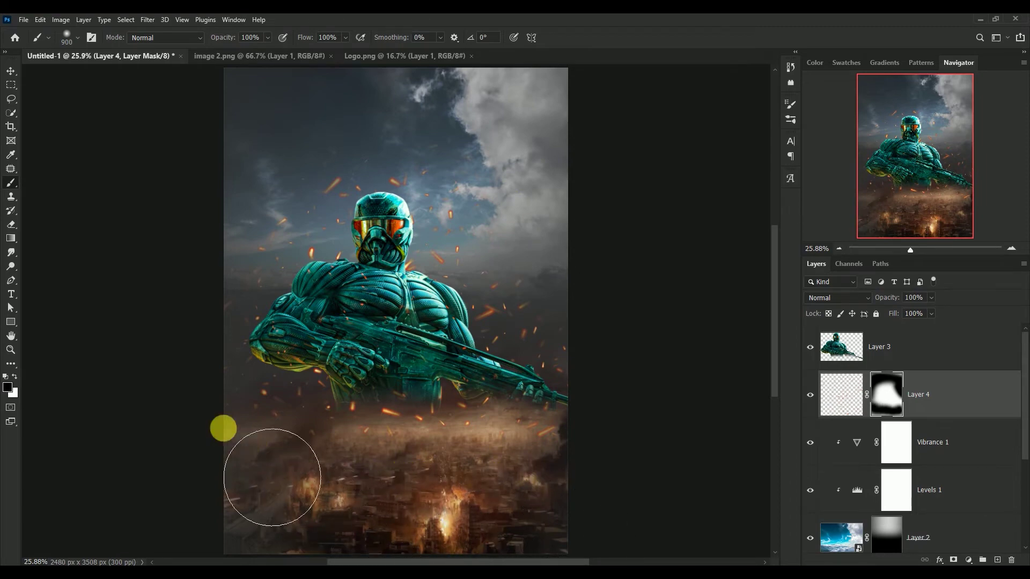
{"action": "left_click", "coordinate": [10, 70]}
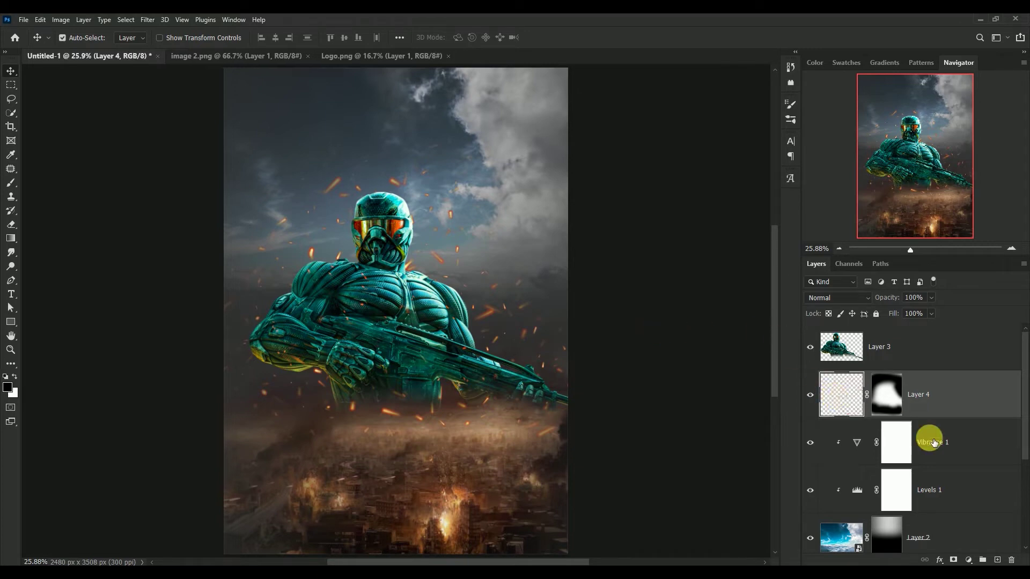
Step: Paint debris particles on new Layer 5, shift them left of the helmet, and duplicate the layer
{"action": "left_click", "coordinate": [996, 559]}
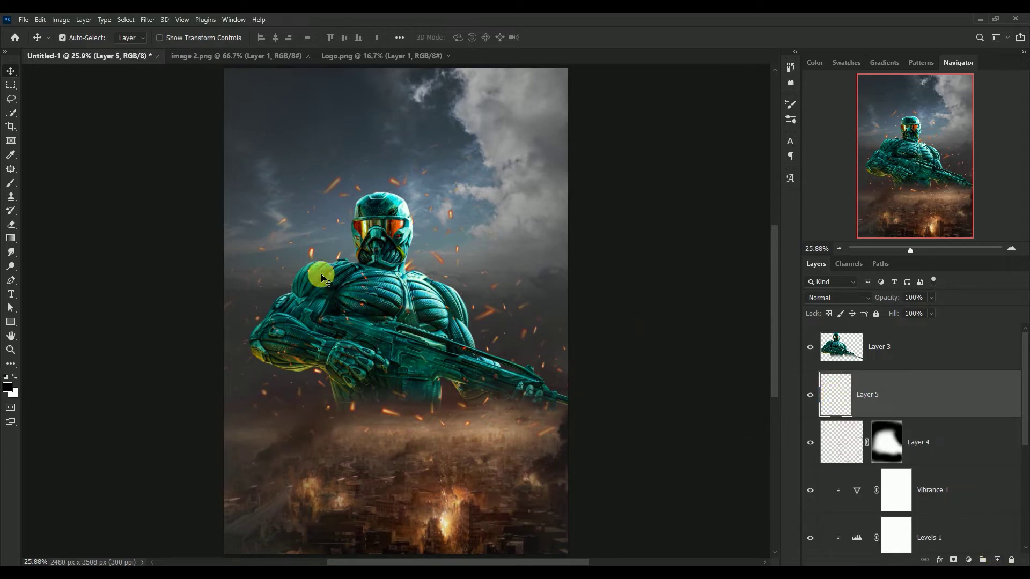
{"action": "left_click", "coordinate": [11, 183]}
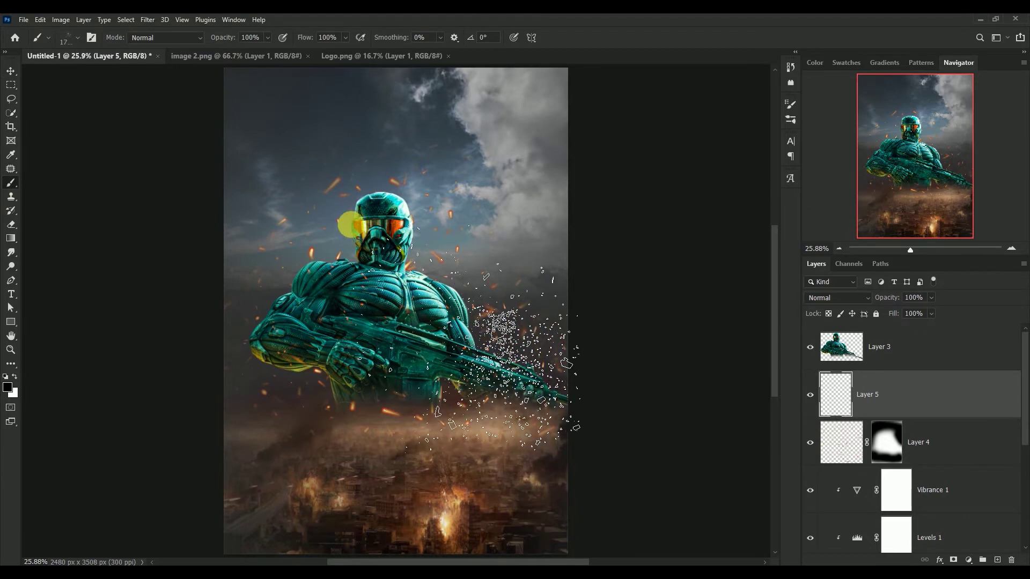
{"action": "left_click", "coordinate": [11, 70]}
{"action": "left_click_drag", "start_coordinate": [446, 250], "coordinate": [398, 255]}
{"action": "left_click_drag", "start_coordinate": [825, 394], "coordinate": [999, 561]}
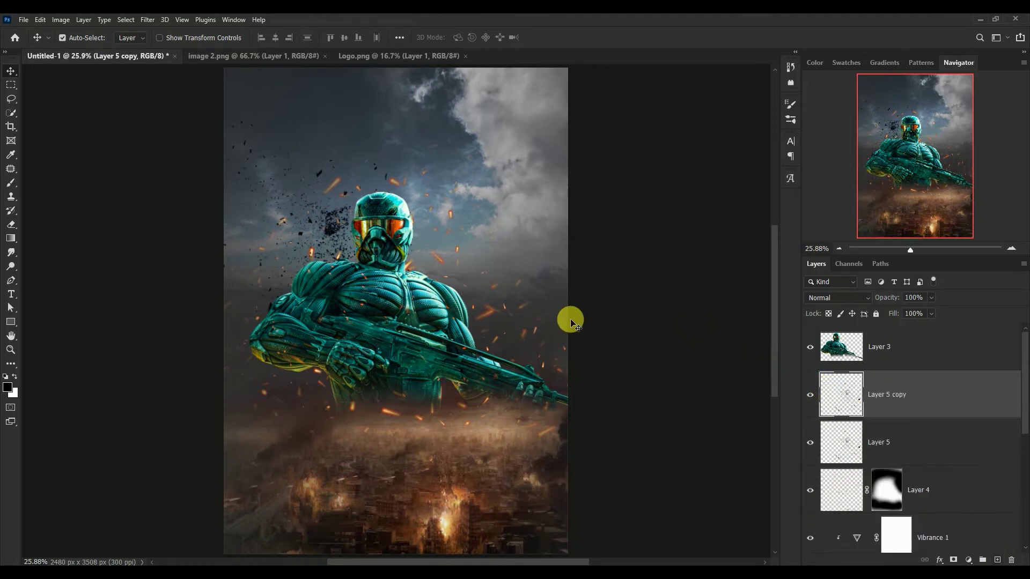
Step: Rotate Layer 5 copy about 34° at 115% scale and shift it right and down
{"action": "key", "text": "ctrl+t"}
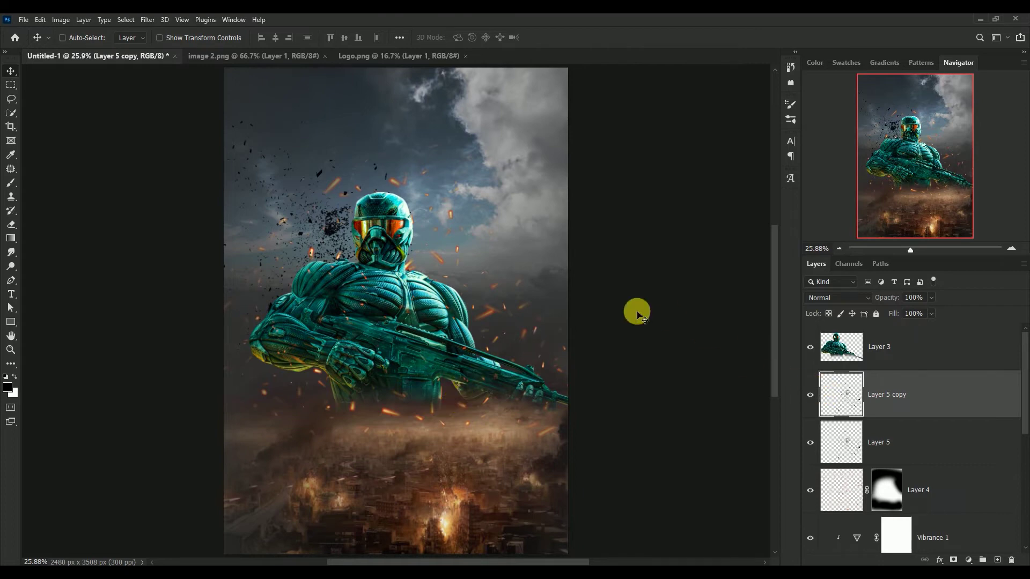
{"action": "key", "text": "ctrl+t"}
{"action": "left_click_drag", "start_coordinate": [419, 354], "coordinate": [413, 437]}
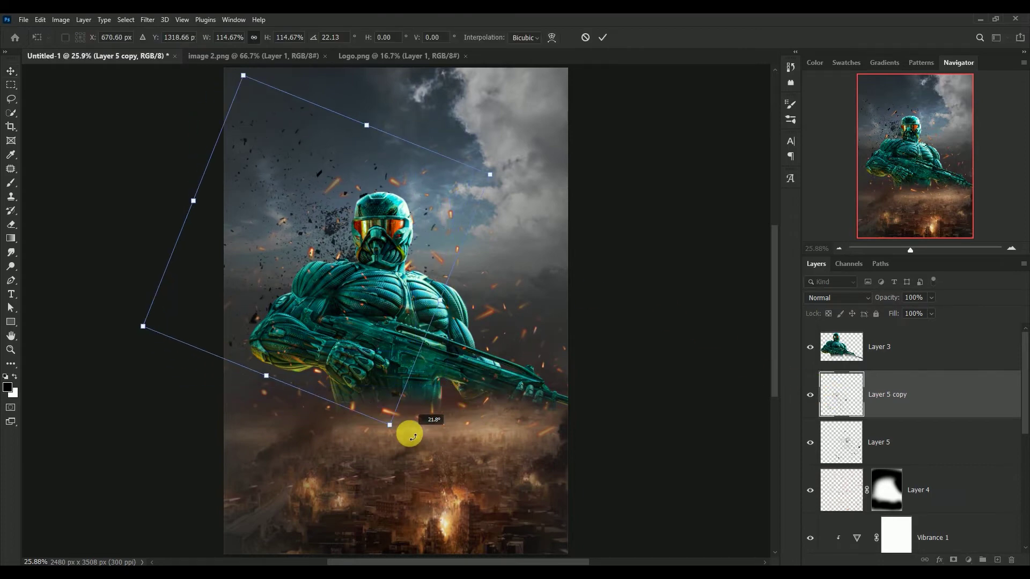
{"action": "left_click_drag", "start_coordinate": [350, 302], "coordinate": [437, 311]}
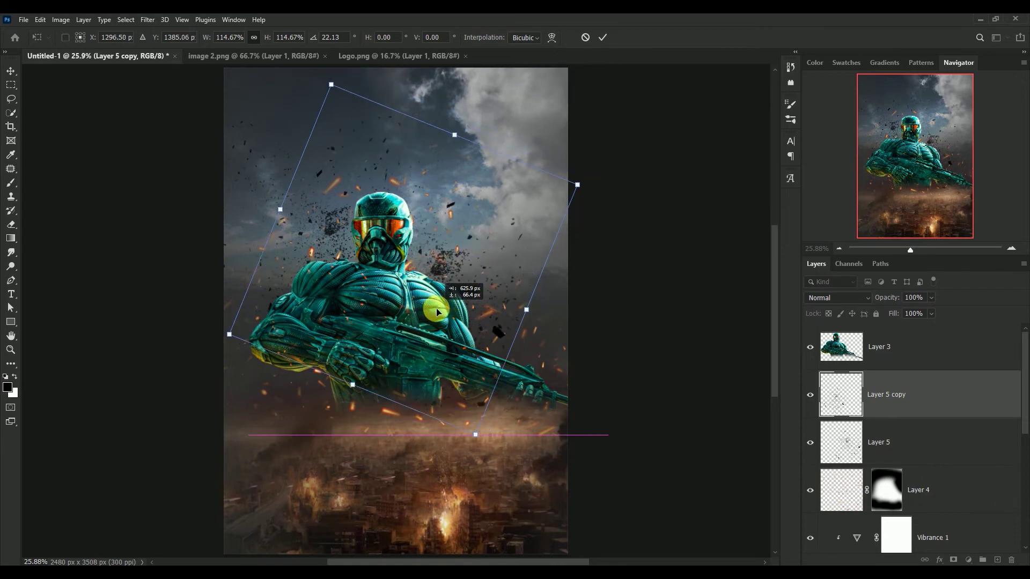
{"action": "left_click_drag", "start_coordinate": [437, 311], "coordinate": [440, 312]}
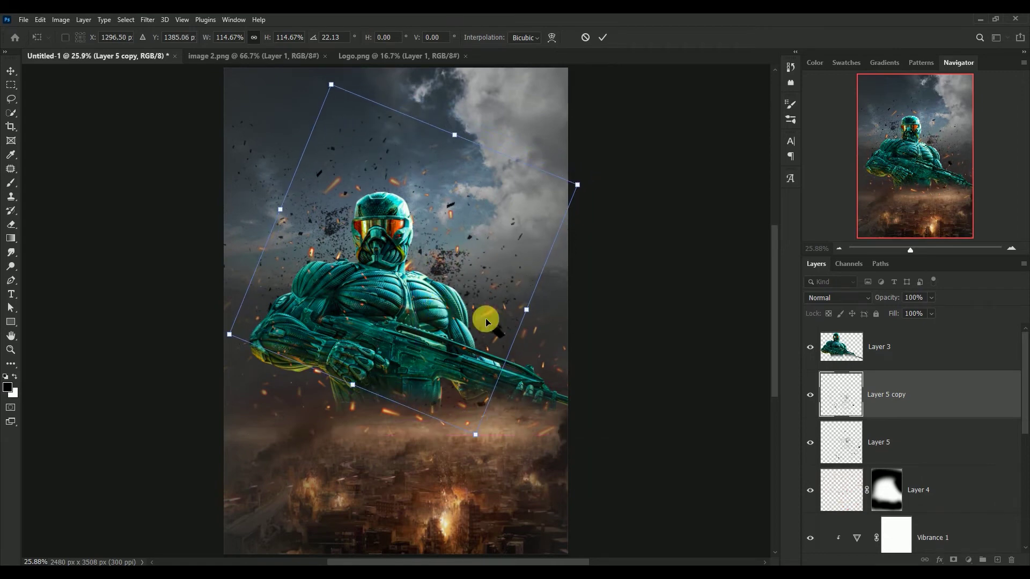
{"action": "left_click_drag", "start_coordinate": [529, 375], "coordinate": [502, 398]}
{"action": "left_click_drag", "start_coordinate": [453, 342], "coordinate": [477, 360]}
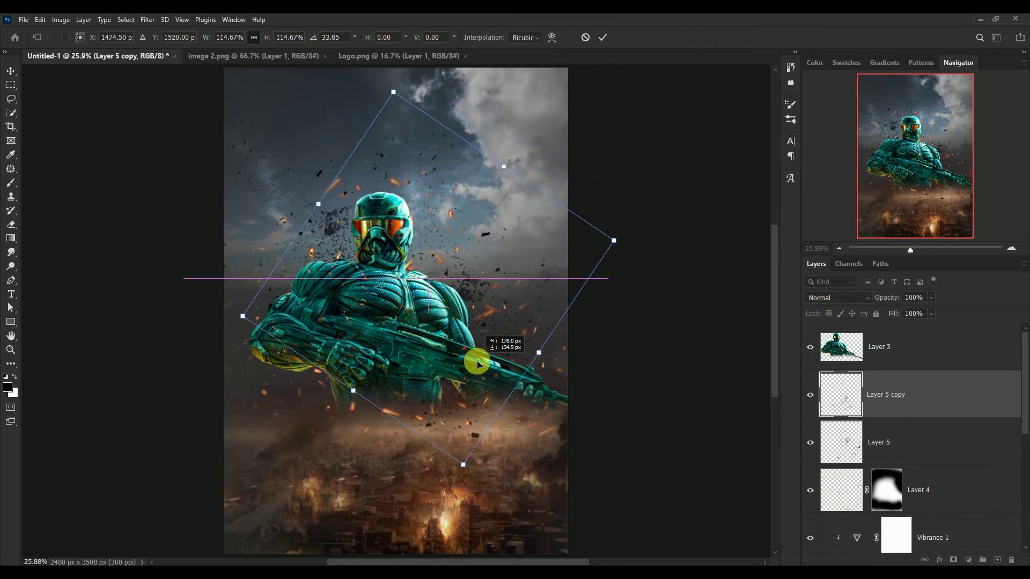
{"action": "left_click", "coordinate": [599, 38]}
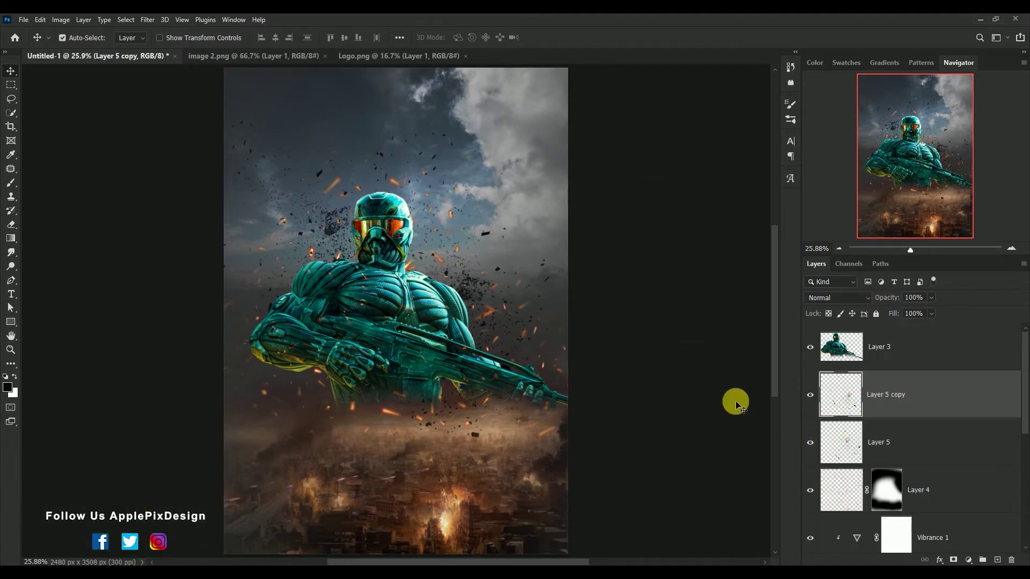
Step: Merge both debris layers, scale the result to about 109% shifted up-left, and add a blank mask
{"action": "left_click", "coordinate": [824, 440], "text": "shift"}
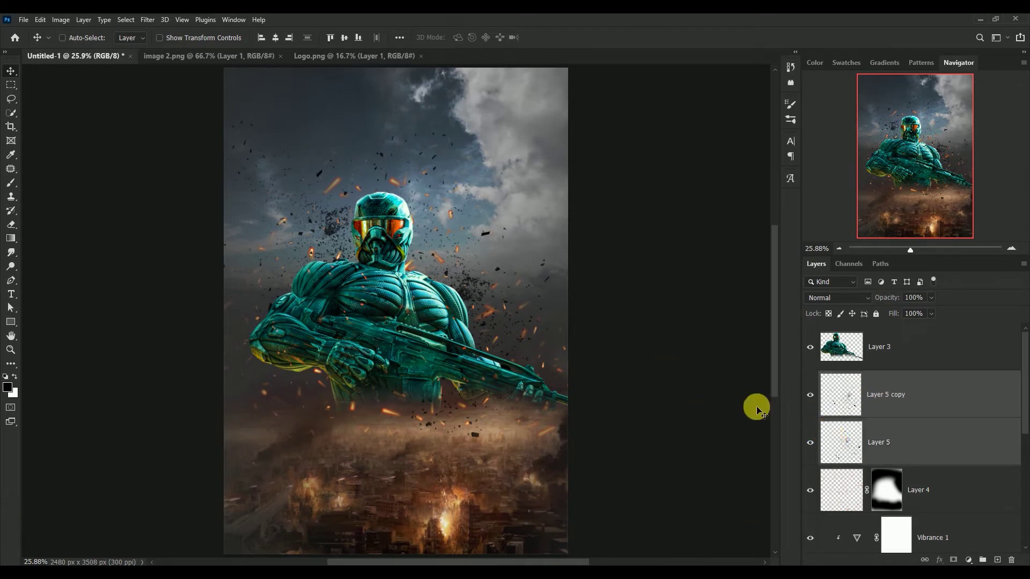
{"action": "key", "text": "ctrl+e"}
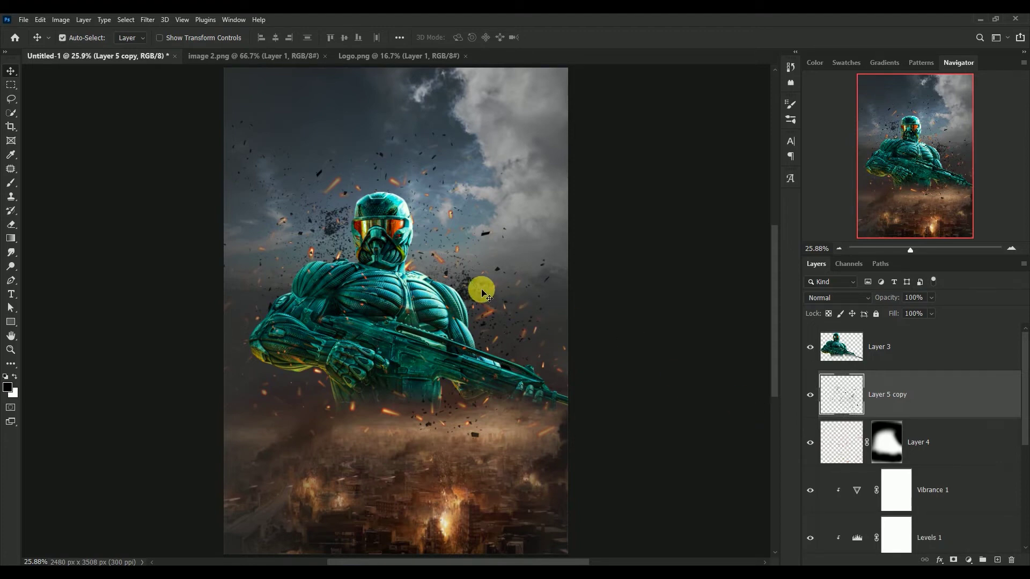
{"action": "key", "text": "ctrl+t"}
{"action": "left_click_drag", "start_coordinate": [548, 437], "coordinate": [582, 467]}
{"action": "left_click_drag", "start_coordinate": [494, 446], "coordinate": [476, 432]}
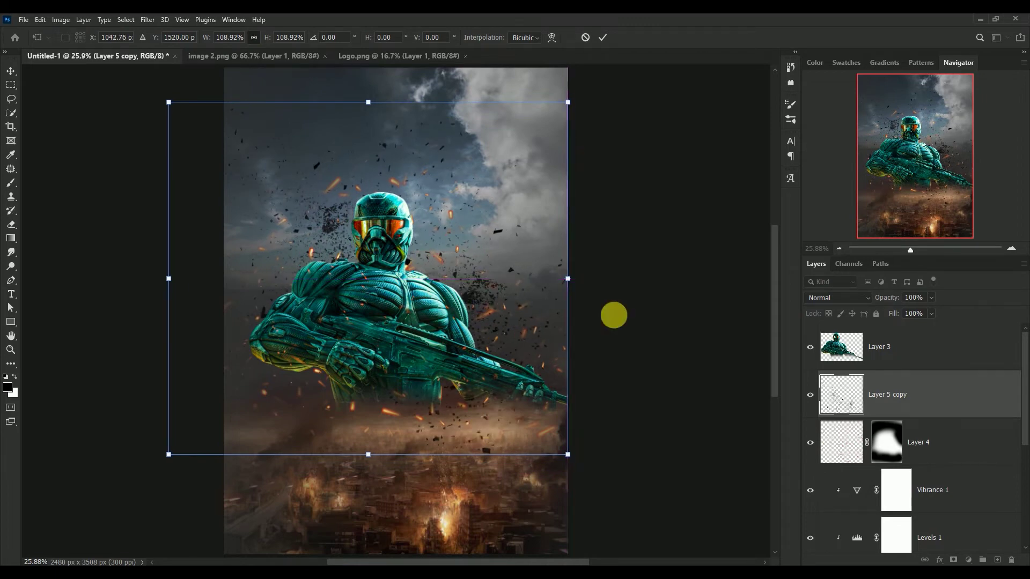
{"action": "left_click", "coordinate": [603, 37]}
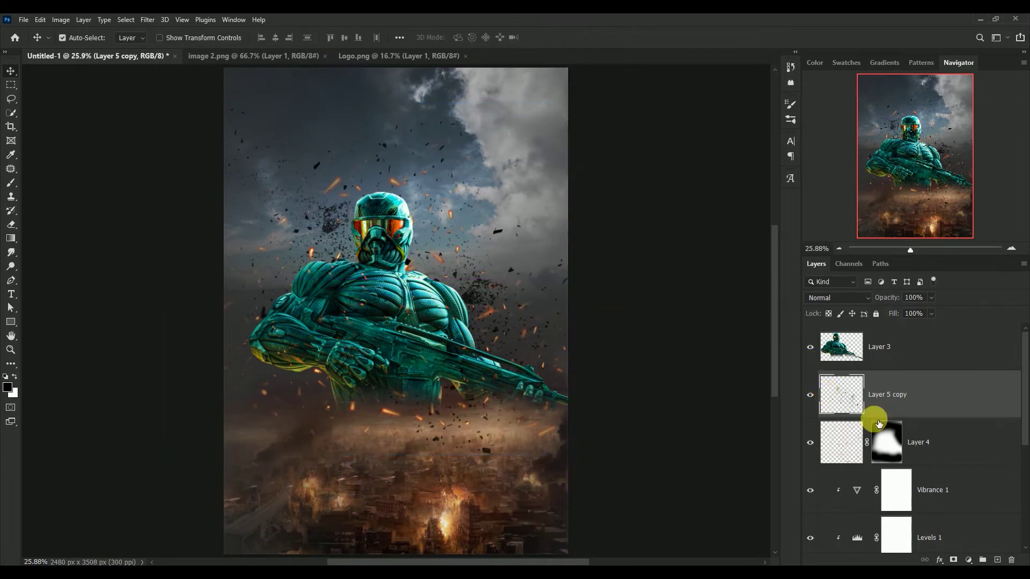
{"action": "left_click", "coordinate": [954, 559]}
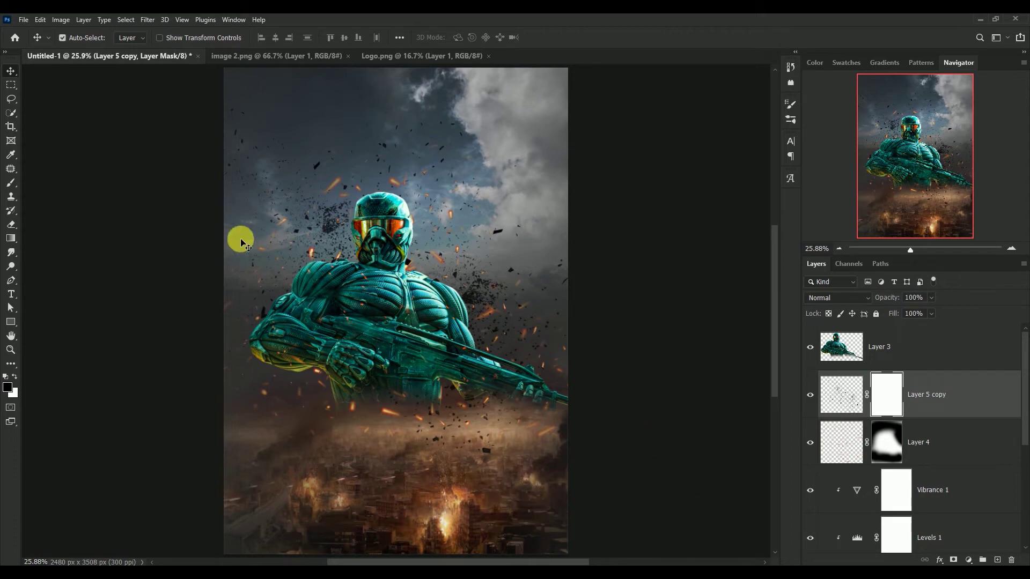
Step: Hide the debris over the lower city centre with a size-900 black brush, then reselect Layer 3
{"action": "left_click", "coordinate": [11, 187]}
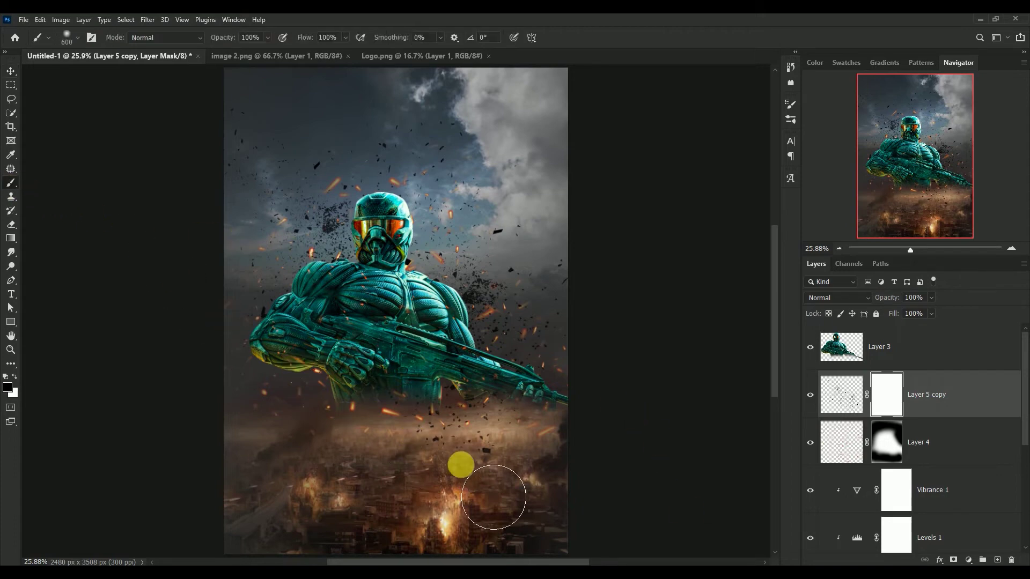
{"action": "key", "text": "bracketright"}
{"action": "key", "text": "bracketright"}
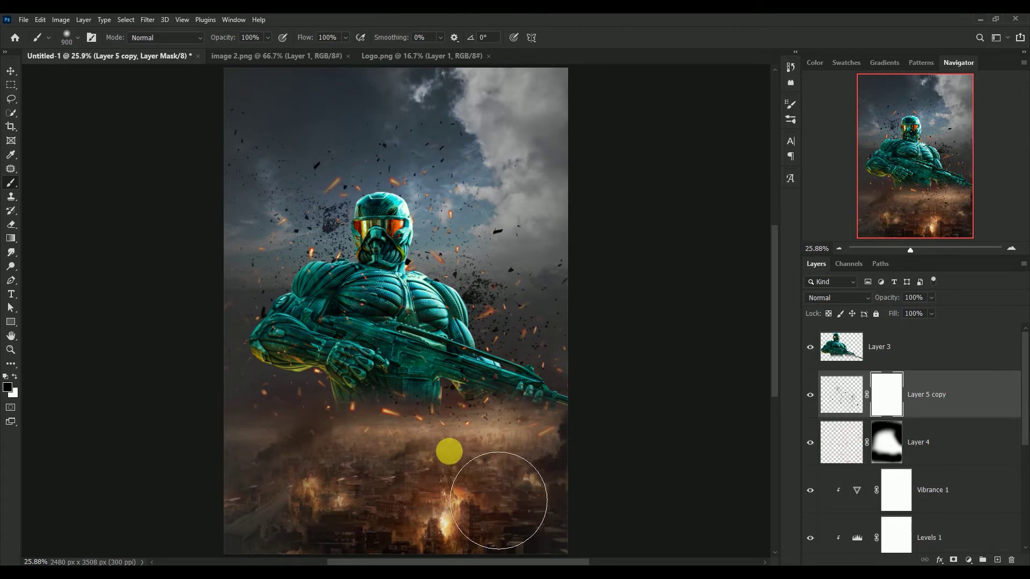
{"action": "left_click", "coordinate": [462, 471]}
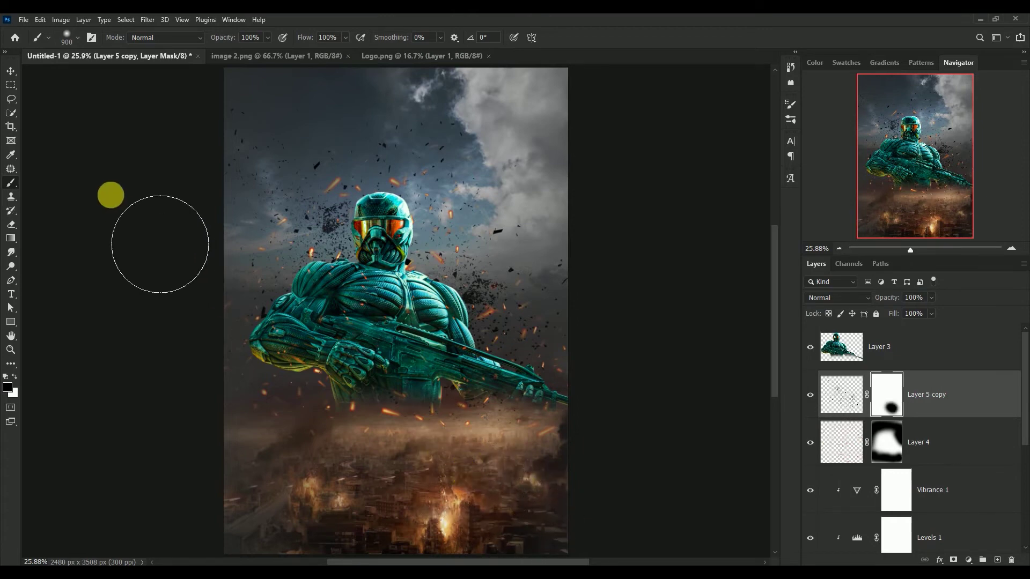
{"action": "left_click", "coordinate": [11, 72]}
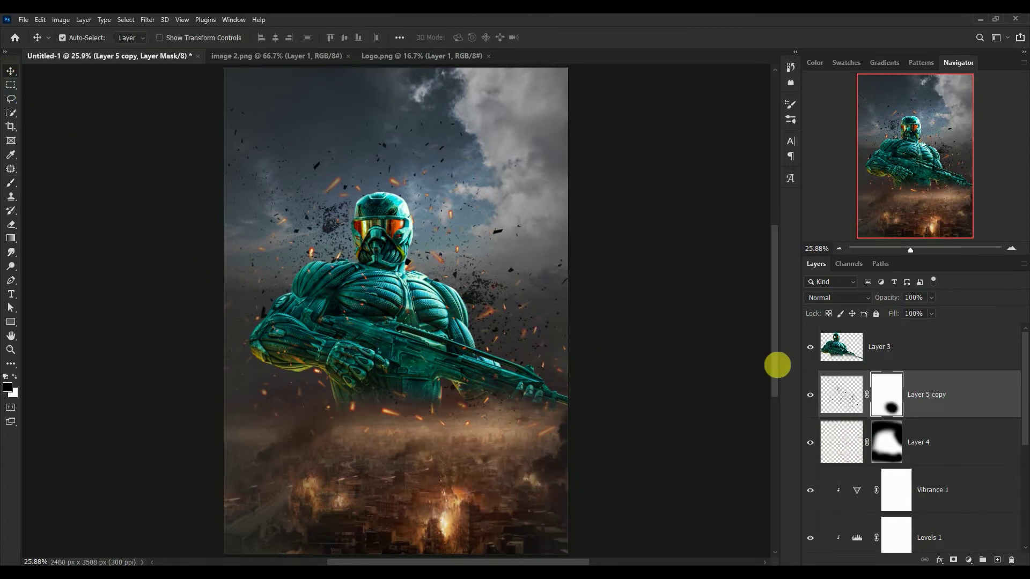
{"action": "left_click", "coordinate": [846, 350]}
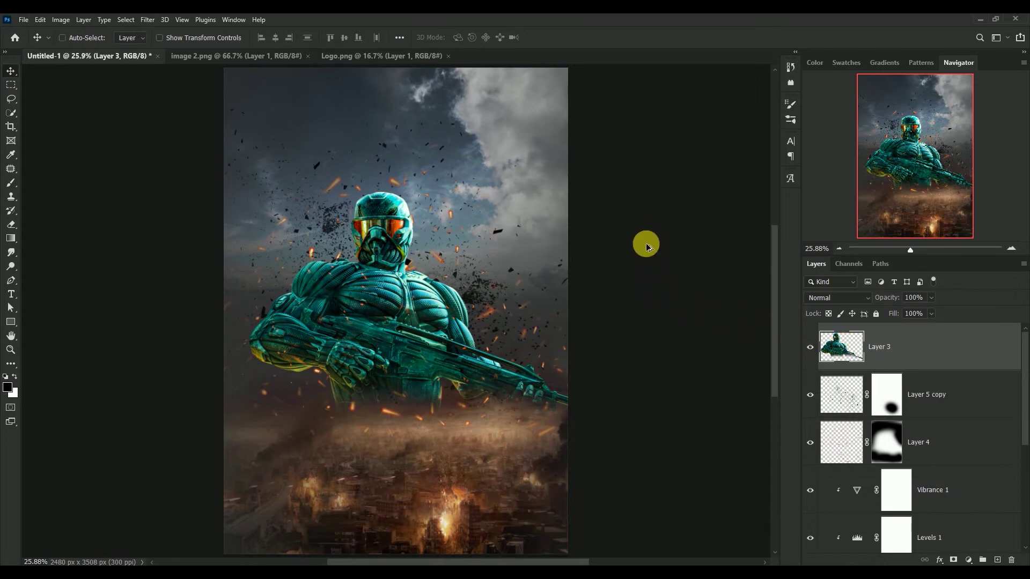
Step: Stamp all visible layers into a new top Layer 5 and close image 2.png
{"action": "key", "text": "ctrl+shift+alt+e"}
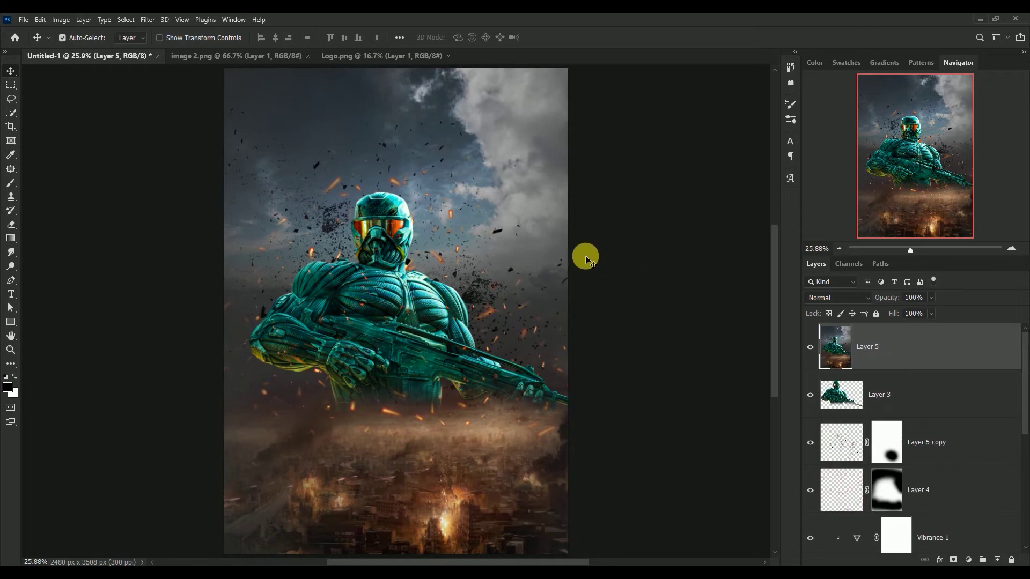
{"action": "left_click", "coordinate": [231, 58]}
{"action": "left_click", "coordinate": [307, 56]}
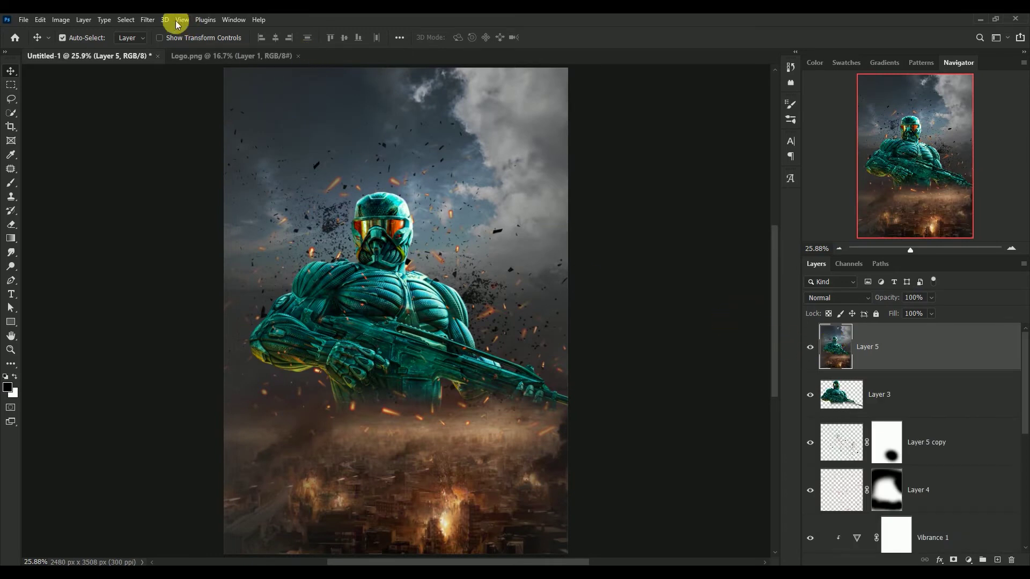
Step: Convert the stamped Layer 5 into a smart object
{"action": "left_click", "coordinate": [147, 20]}
{"action": "mouse_move", "coordinate": [188, 265]}
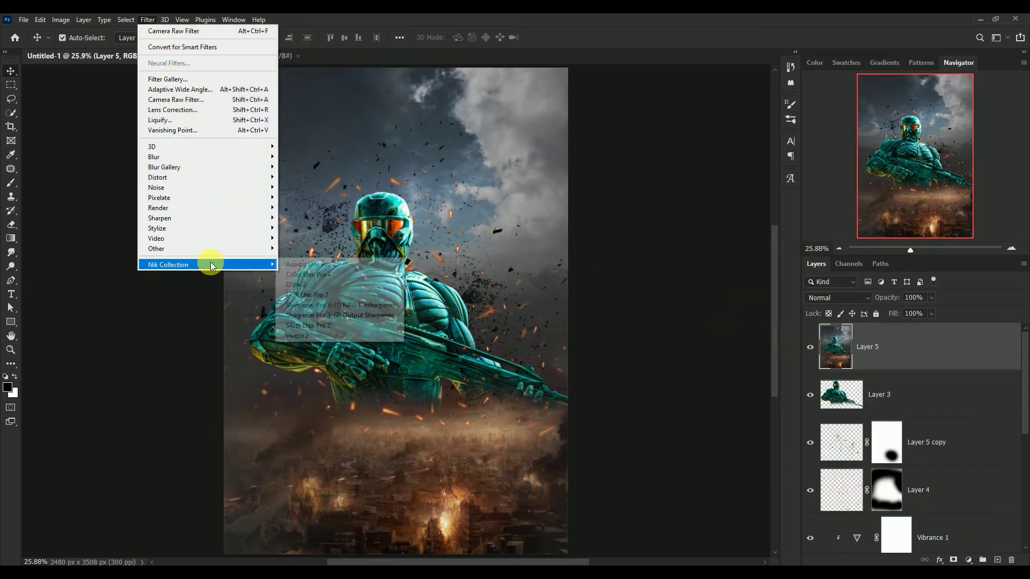
{"action": "left_click", "coordinate": [845, 346]}
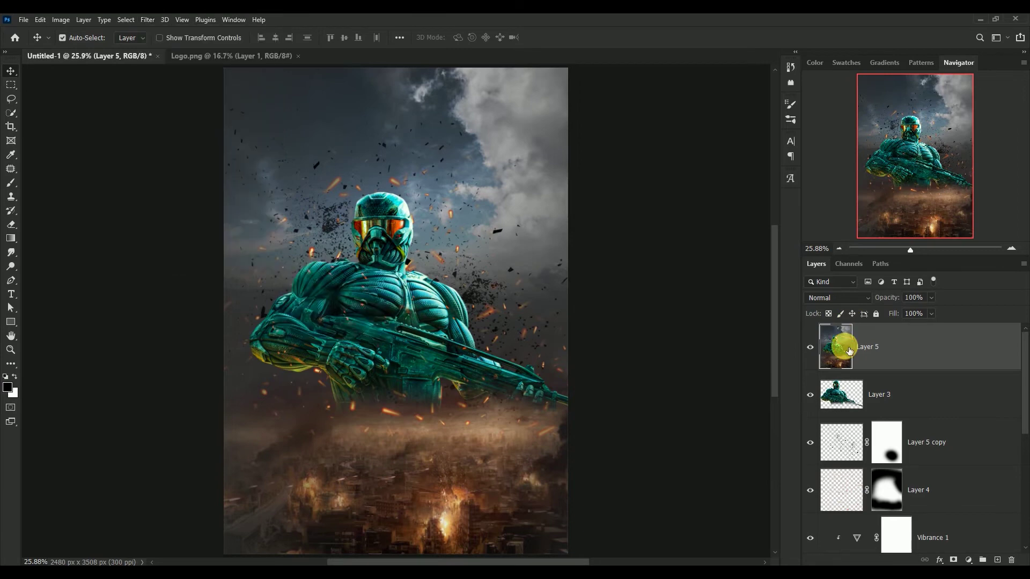
{"action": "right_click", "coordinate": [913, 350]}
{"action": "left_click", "coordinate": [868, 259]}
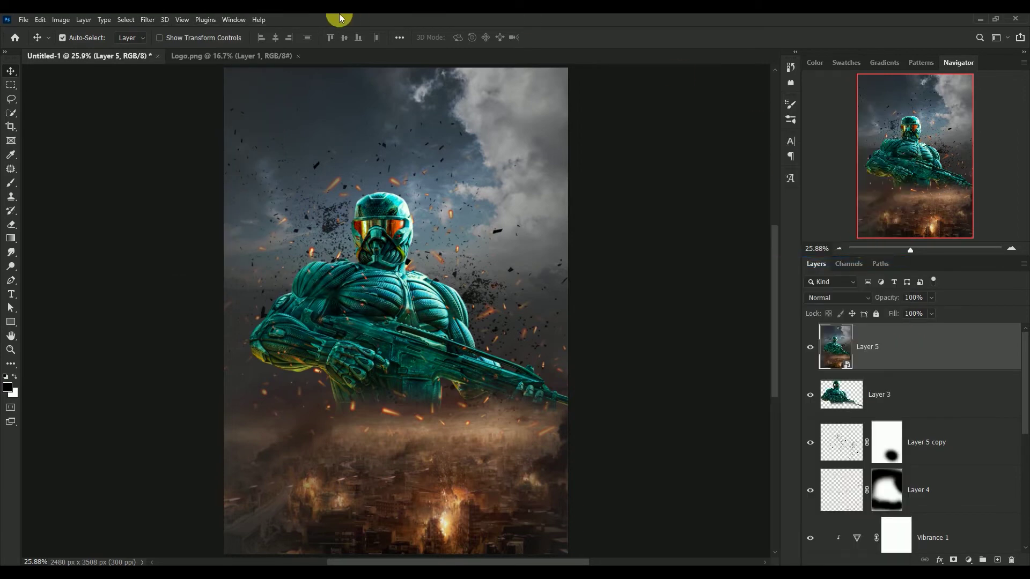
{"action": "left_click", "coordinate": [147, 19]}
{"action": "mouse_move", "coordinate": [201, 265]}
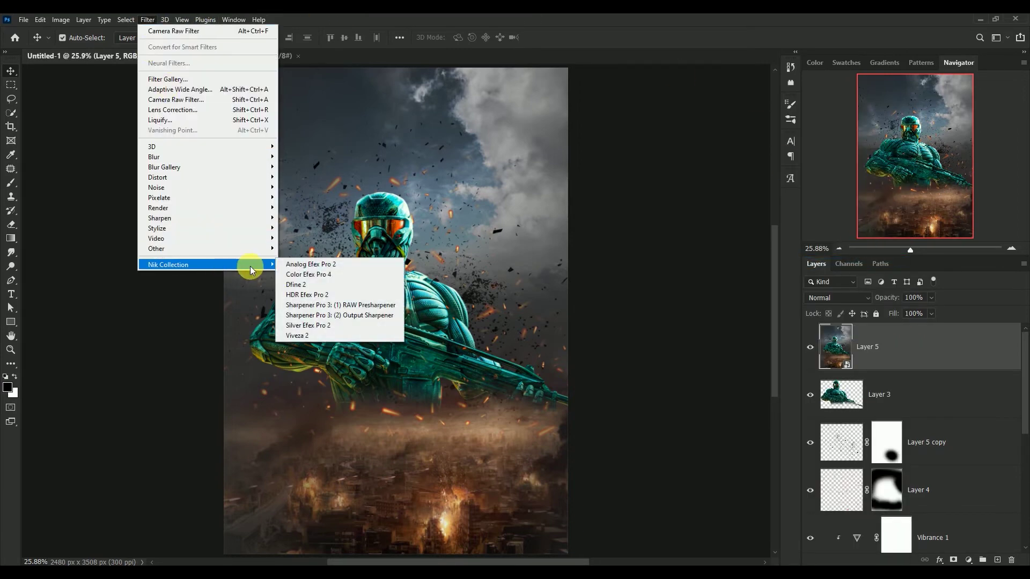
Step: Apply Color Efex Pro 4's Cross Processing B02 preset at 40% strength as a smart filter on Layer 5
{"action": "left_click", "coordinate": [303, 275]}
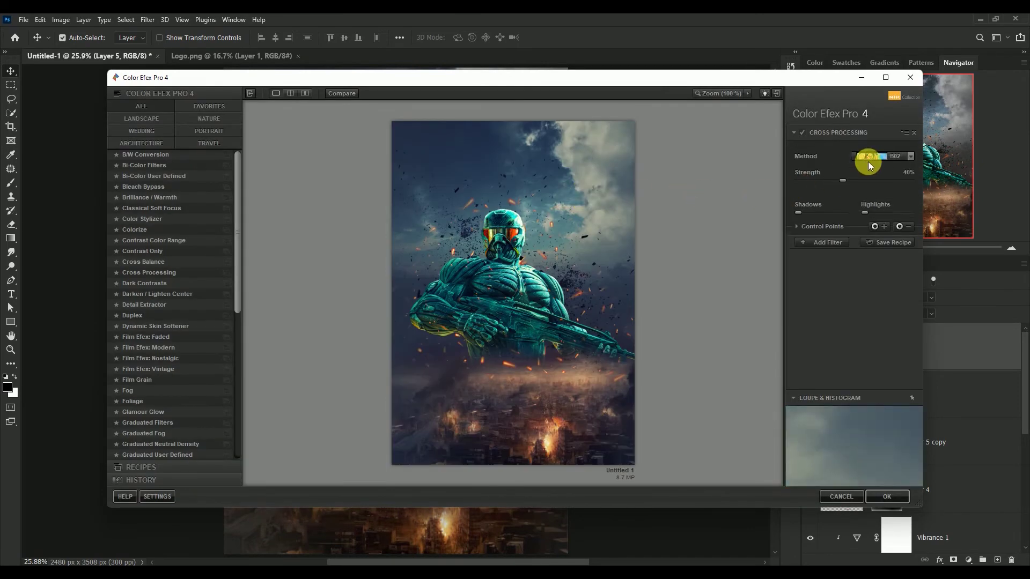
{"action": "left_click", "coordinate": [879, 158]}
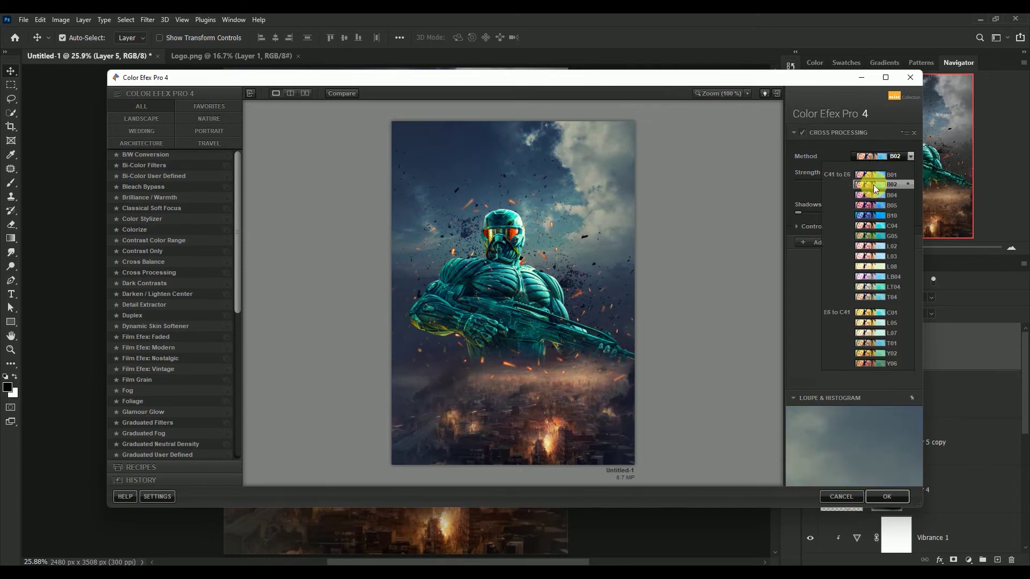
{"action": "left_click", "coordinate": [873, 185]}
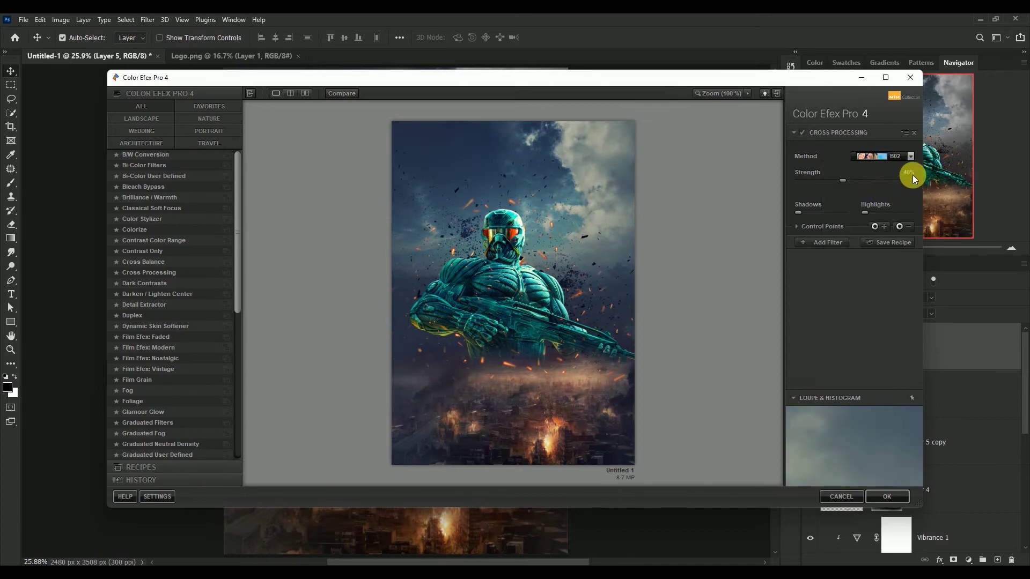
{"action": "left_click", "coordinate": [829, 242]}
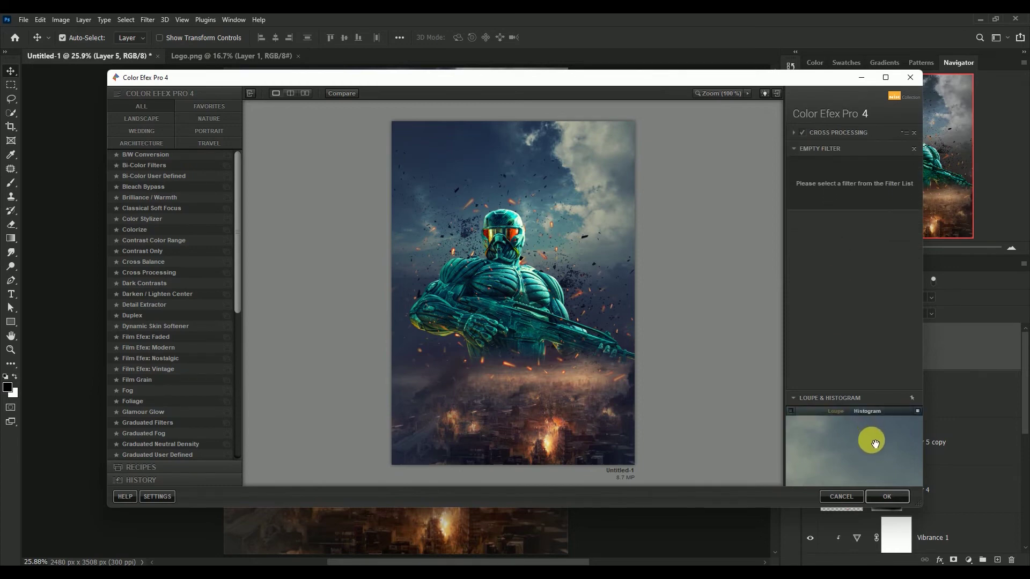
{"action": "left_click", "coordinate": [884, 498]}
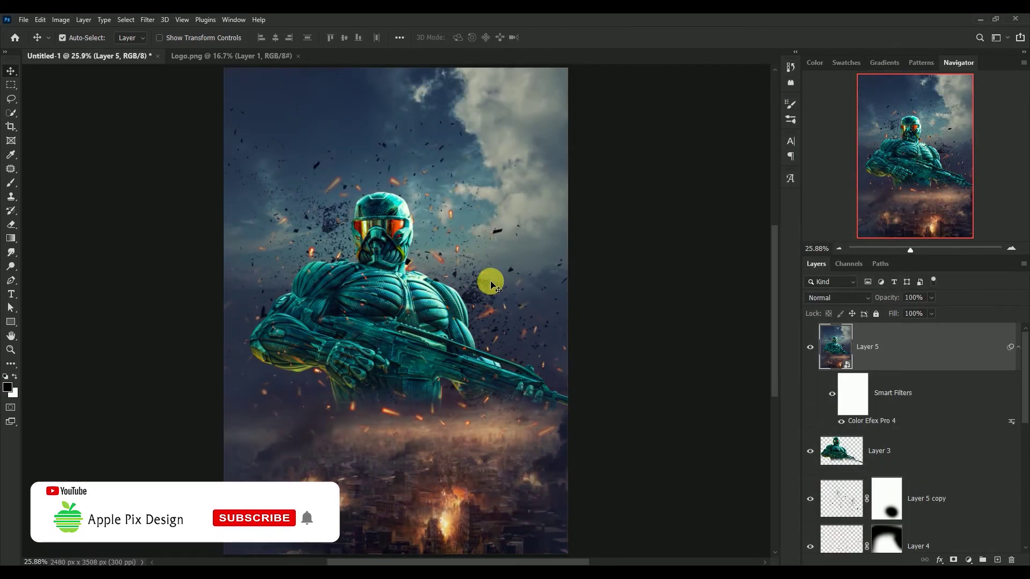
{"action": "left_click", "coordinate": [1017, 347]}
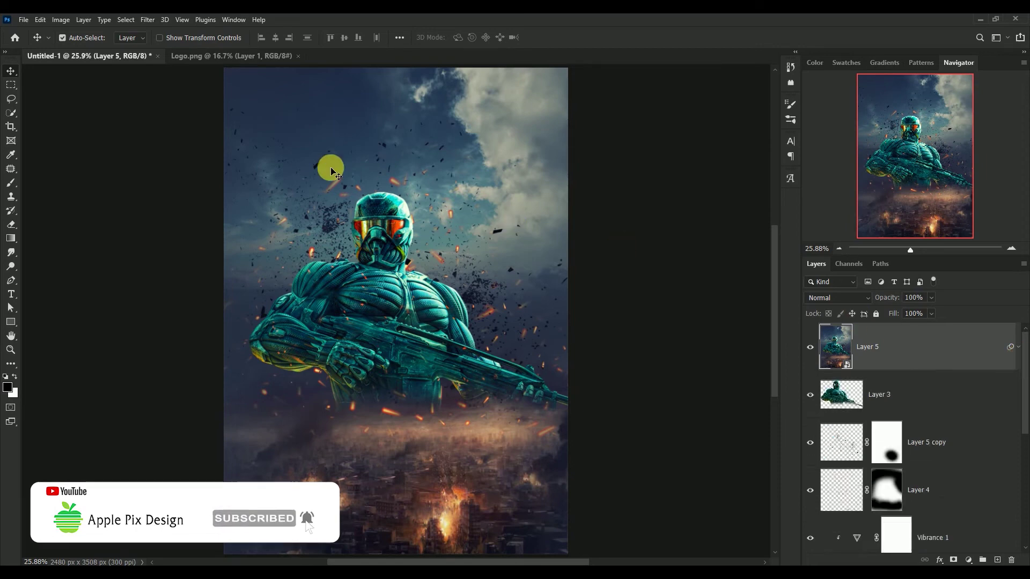
Step: Apply the Camera Raw Cinematic II CN13 preset at amount 110 to Layer 5
{"action": "left_click", "coordinate": [147, 20]}
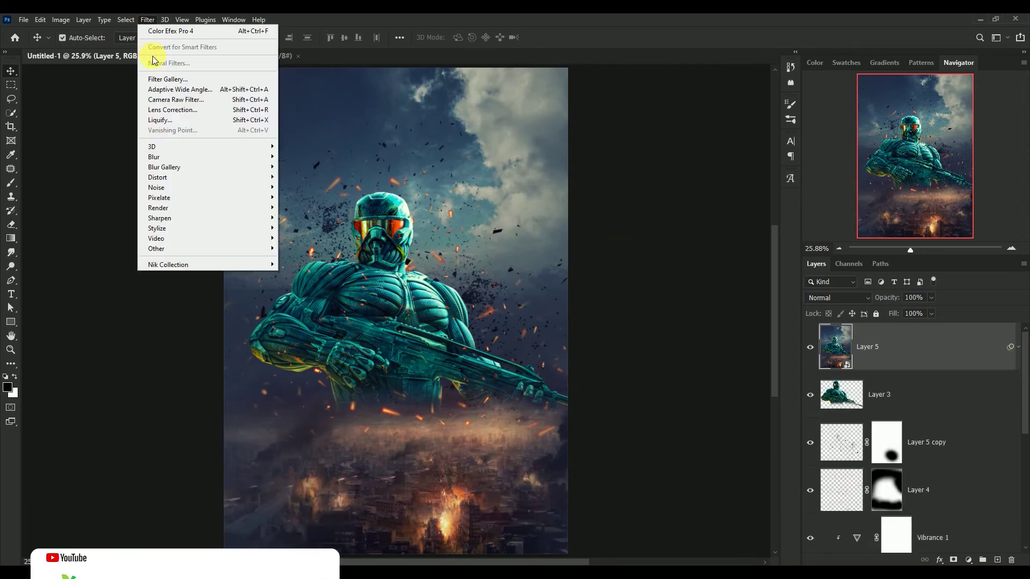
{"action": "left_click", "coordinate": [172, 101]}
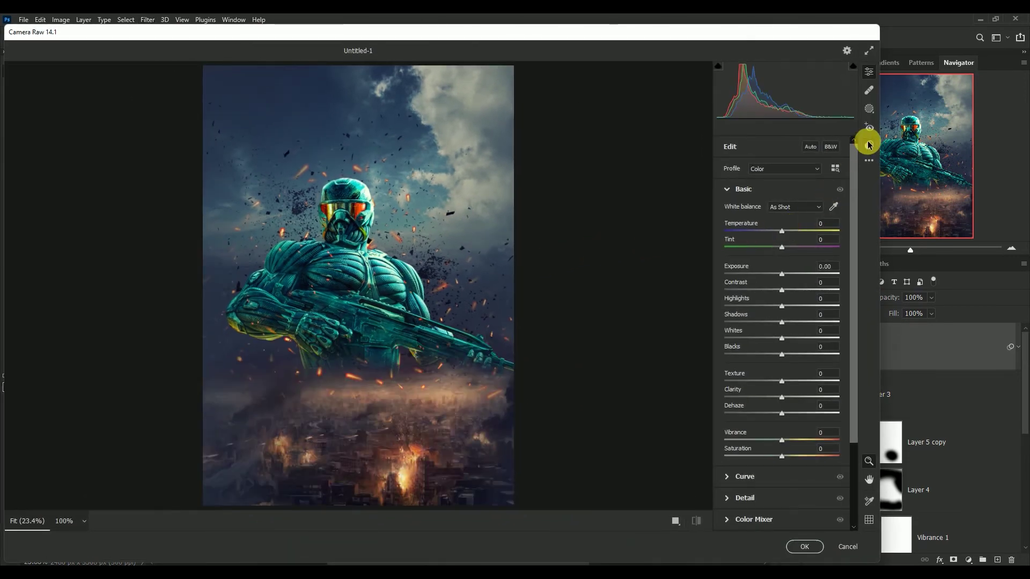
{"action": "left_click", "coordinate": [870, 146]}
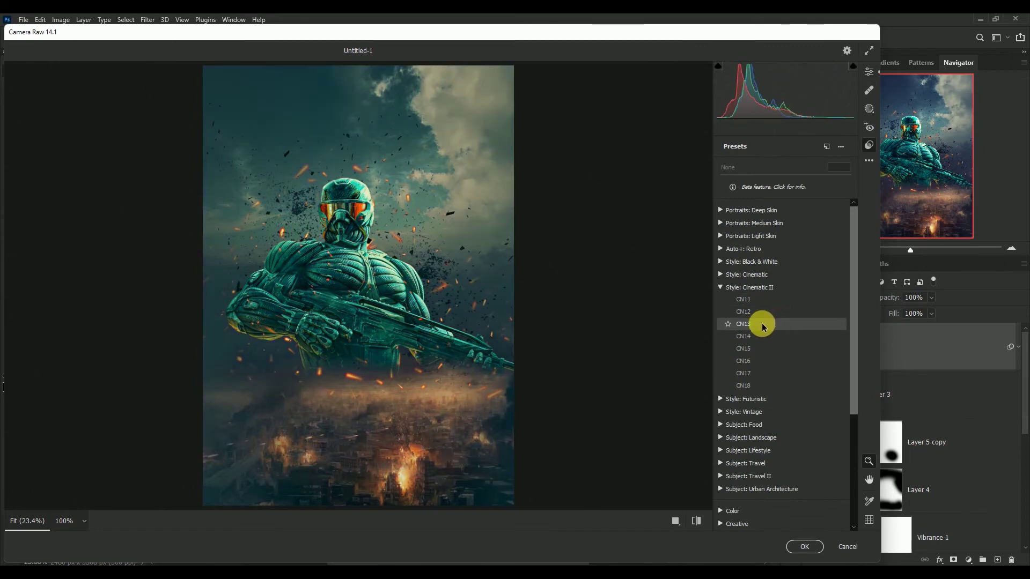
{"action": "left_click", "coordinate": [764, 327]}
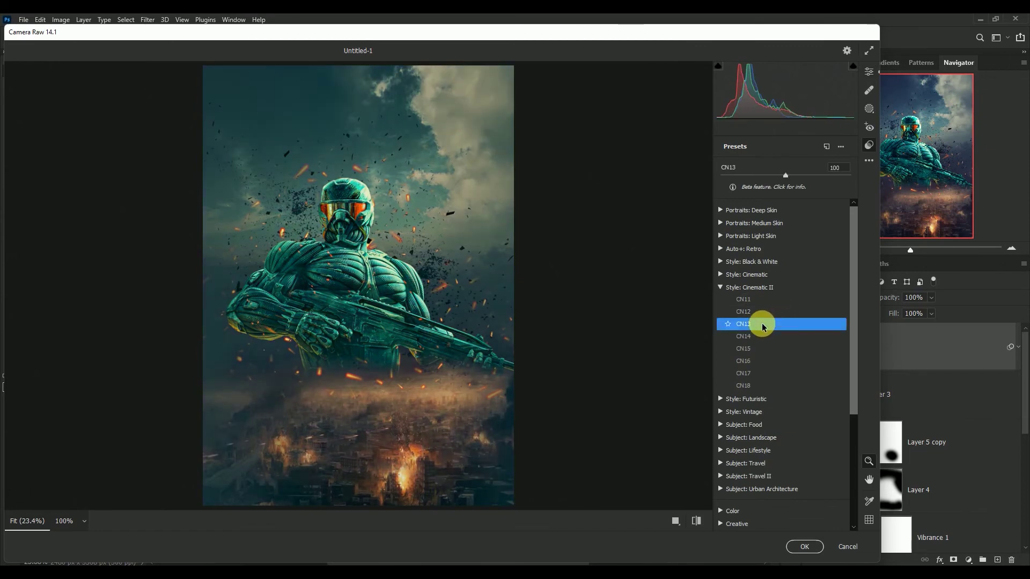
{"action": "left_click", "coordinate": [839, 168]}
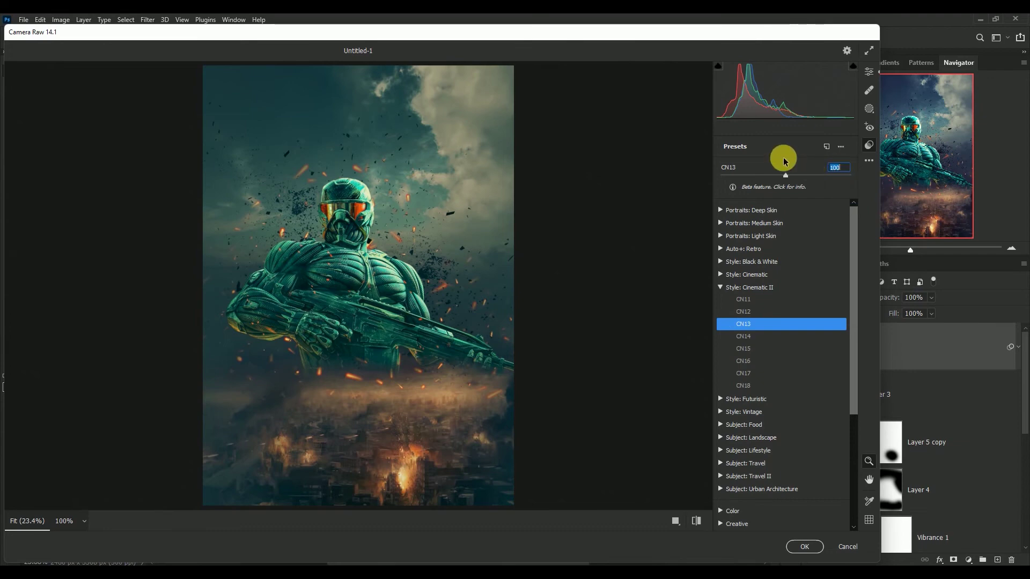
{"action": "type", "text": "110"}
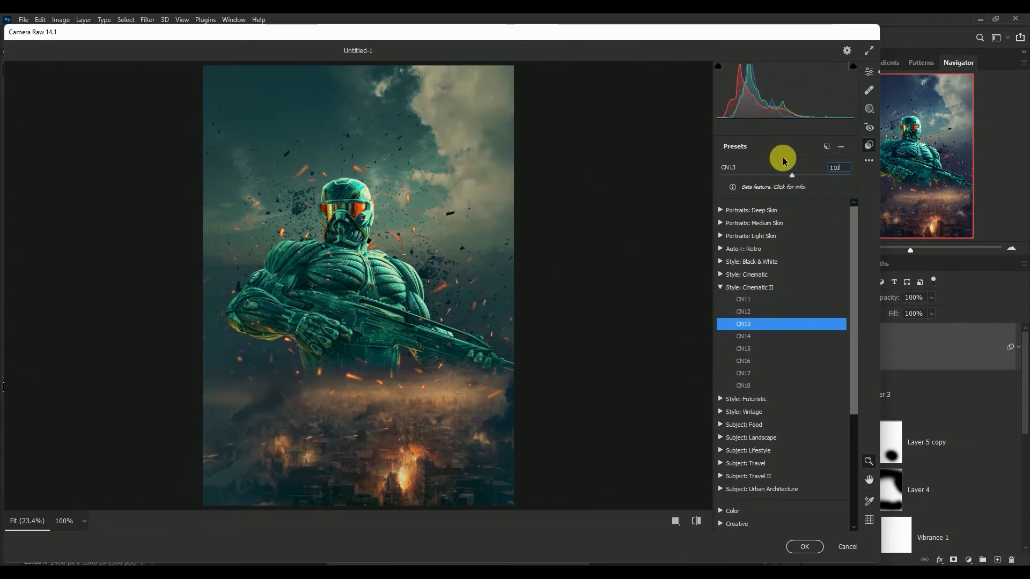
{"action": "left_click", "coordinate": [869, 72]}
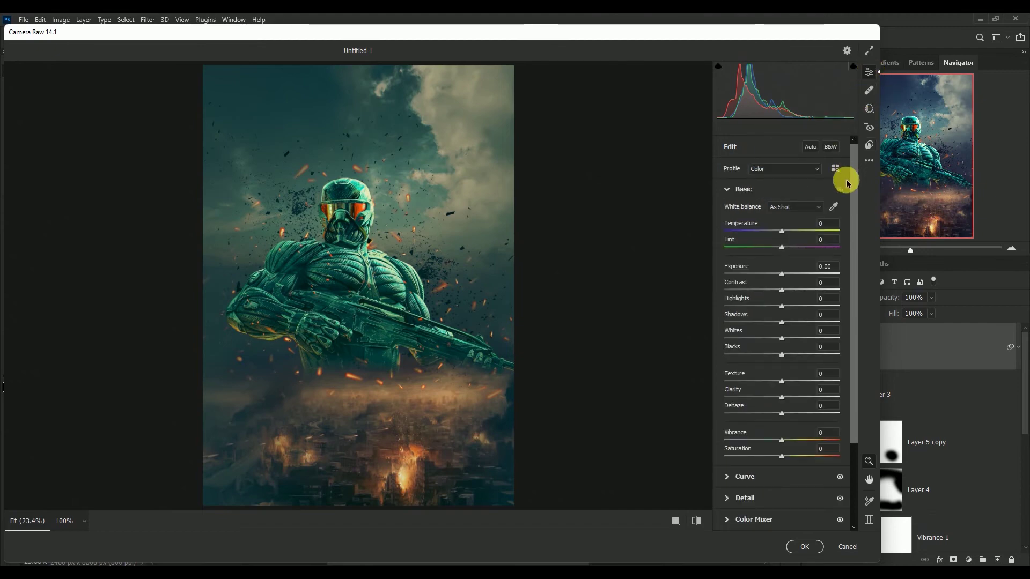
Step: Set Highlights +50, Clarity +10, Vibrance +10 and Saturation +20 in the Basic panel
{"action": "left_click", "coordinate": [830, 300]}
{"action": "type", "text": "+5"}
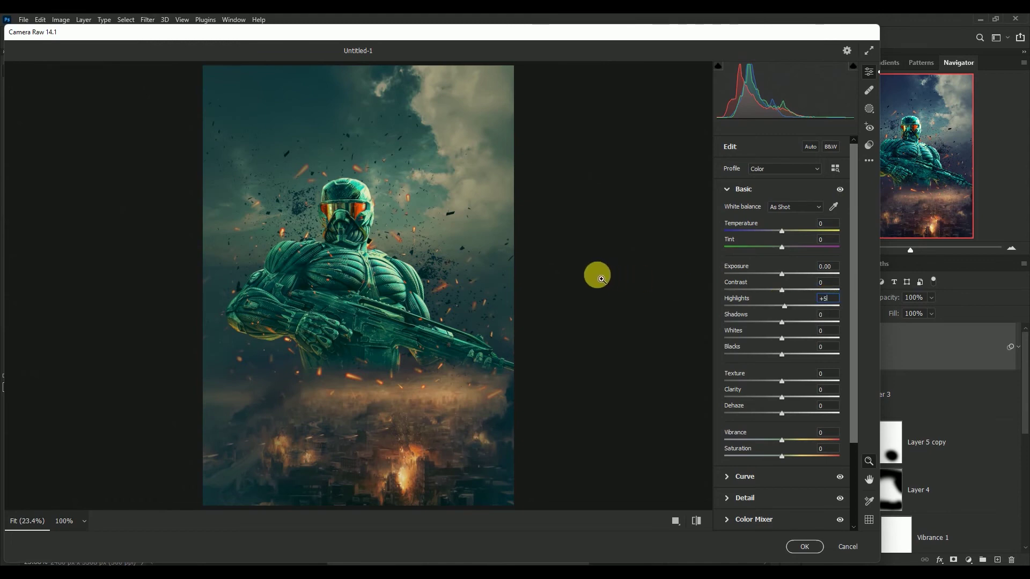
{"action": "type", "text": "0"}
{"action": "key", "text": "Tab"}
{"action": "type", "text": "+"}
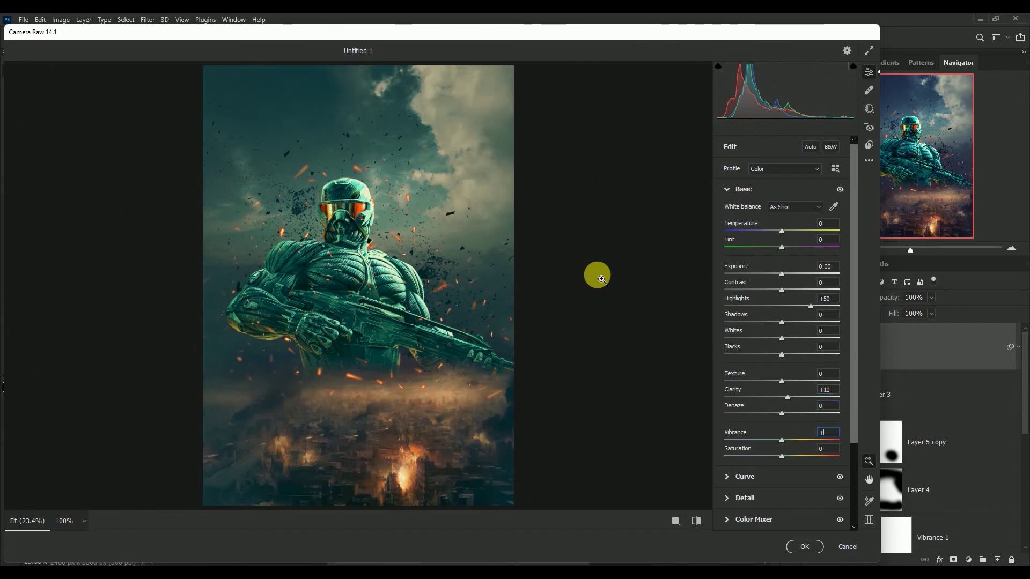
{"action": "type", "text": "1"}
{"action": "type", "text": "+20"}
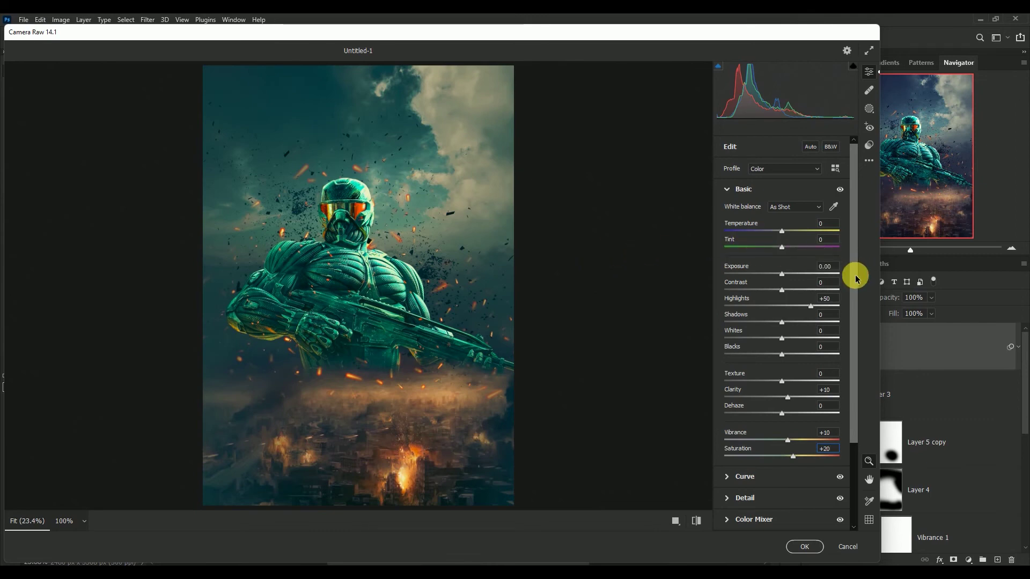
{"action": "left_click_drag", "start_coordinate": [855, 278], "coordinate": [855, 396]}
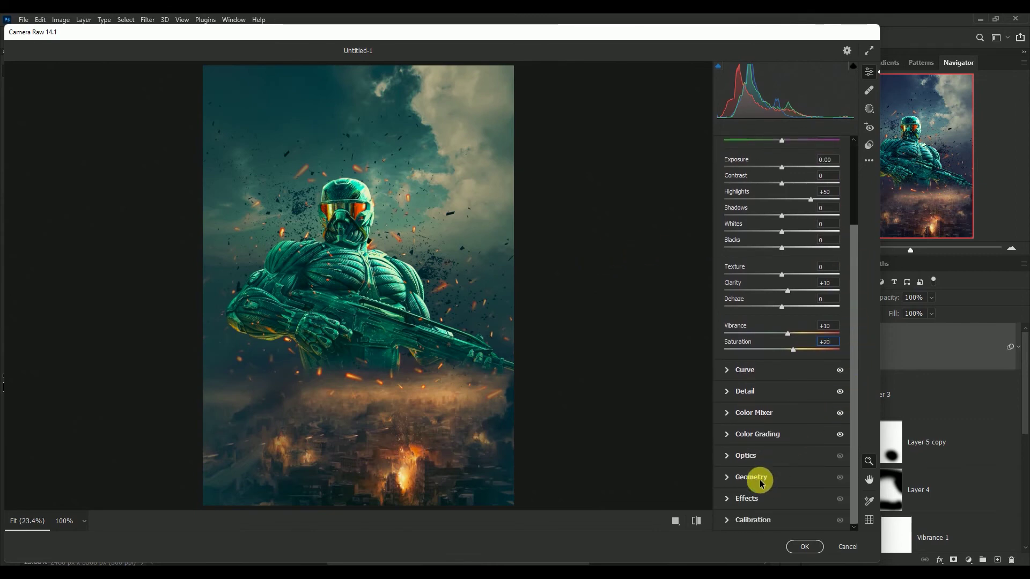
Step: Add a -36 vignette with -30 roundness and commit the Camera Raw grade
{"action": "left_click", "coordinate": [727, 498]}
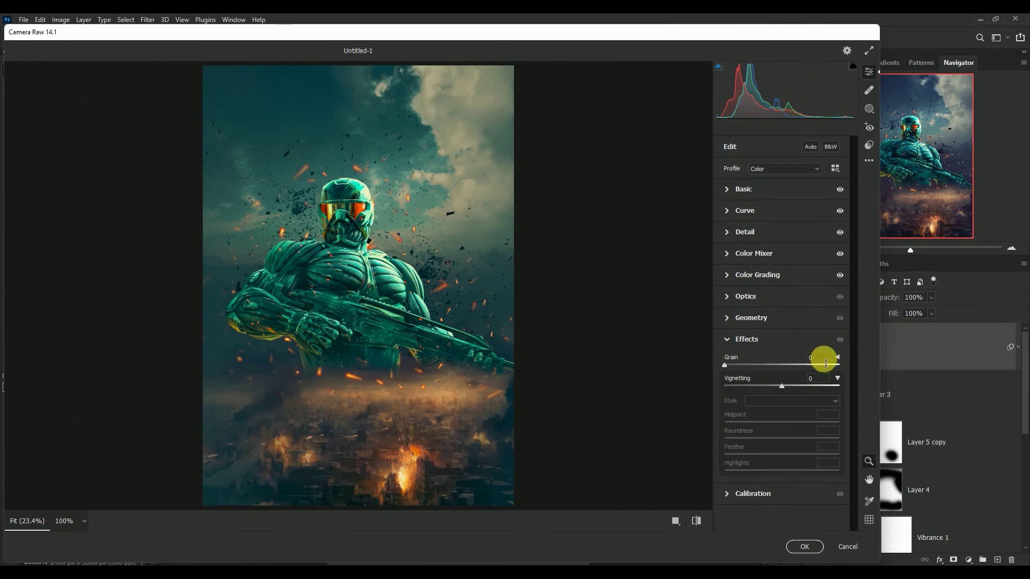
{"action": "left_click", "coordinate": [814, 381]}
{"action": "type", "text": "-"}
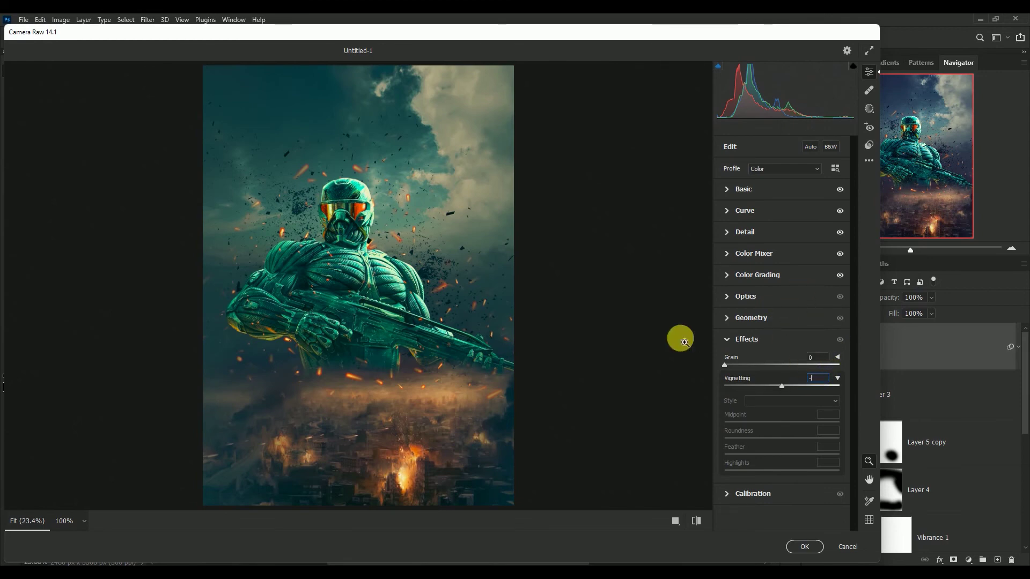
{"action": "type", "text": "36"}
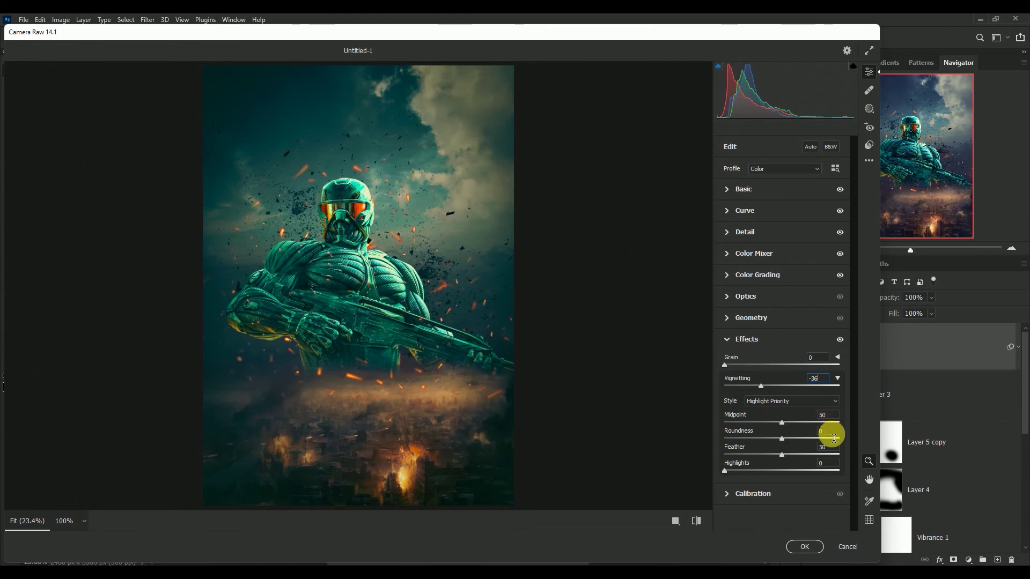
{"action": "left_click", "coordinate": [826, 432]}
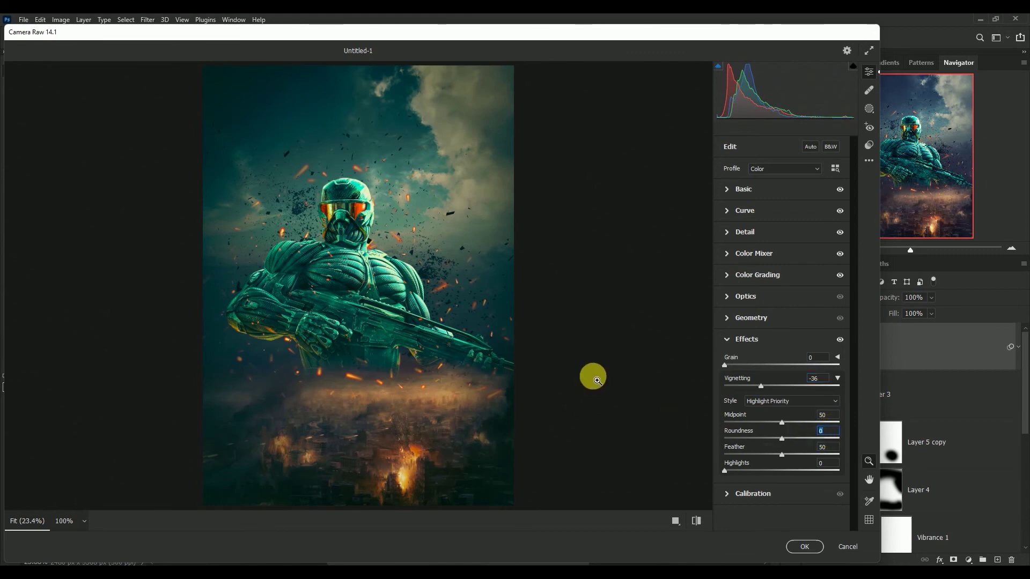
{"action": "type", "text": "-30"}
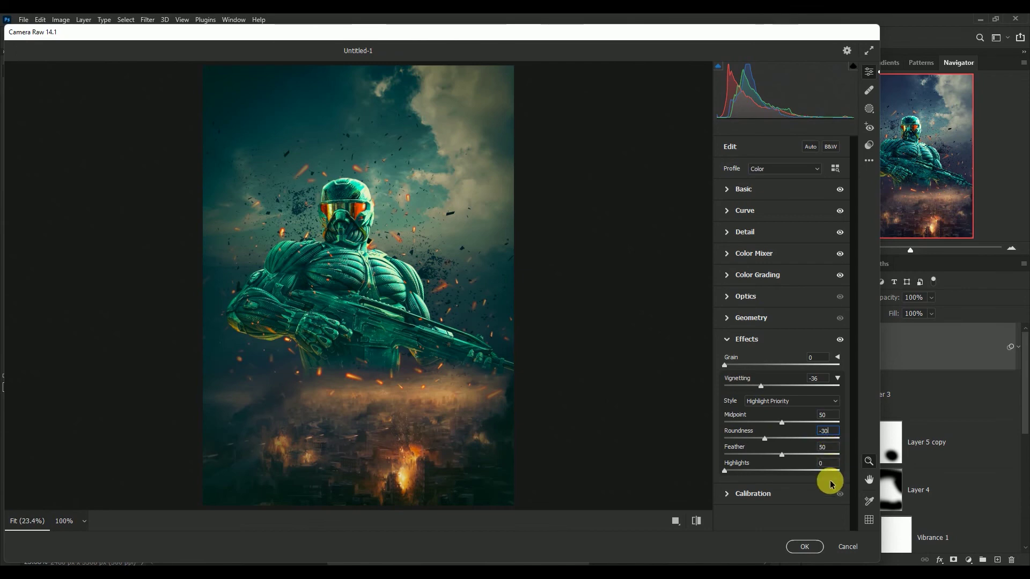
{"action": "left_click", "coordinate": [804, 547]}
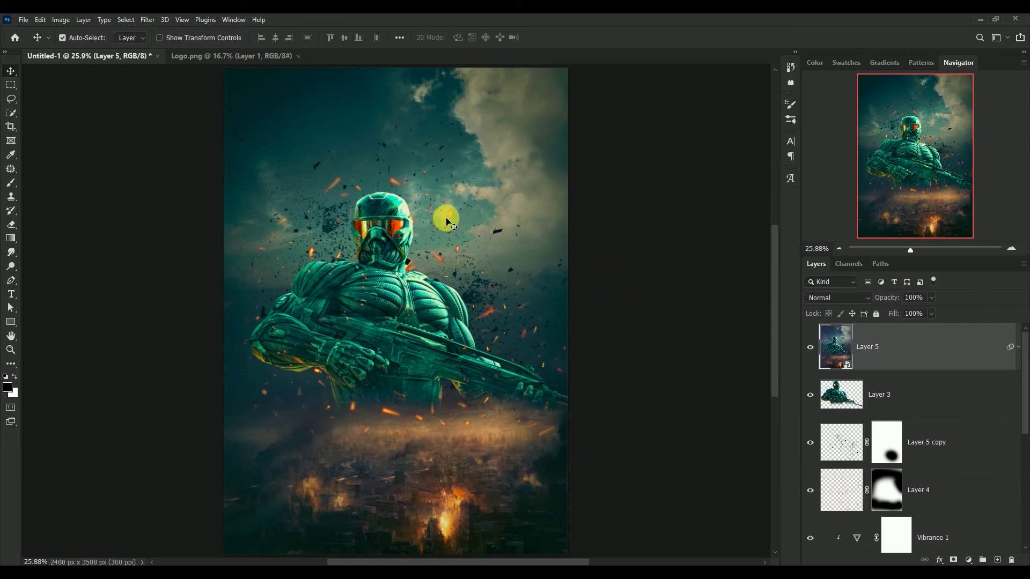
Step: Bring the red CRYSIS 3 logo from Logo.png into the poster as Layer 6, then close Logo.png
{"action": "left_click", "coordinate": [213, 54]}
{"action": "mouse_move", "coordinate": [402, 288]}
{"action": "left_mouse_down"}
{"action": "mouse_move", "coordinate": [177, 100]}
{"action": "mouse_move", "coordinate": [255, 171]}
{"action": "left_mouse_up"}
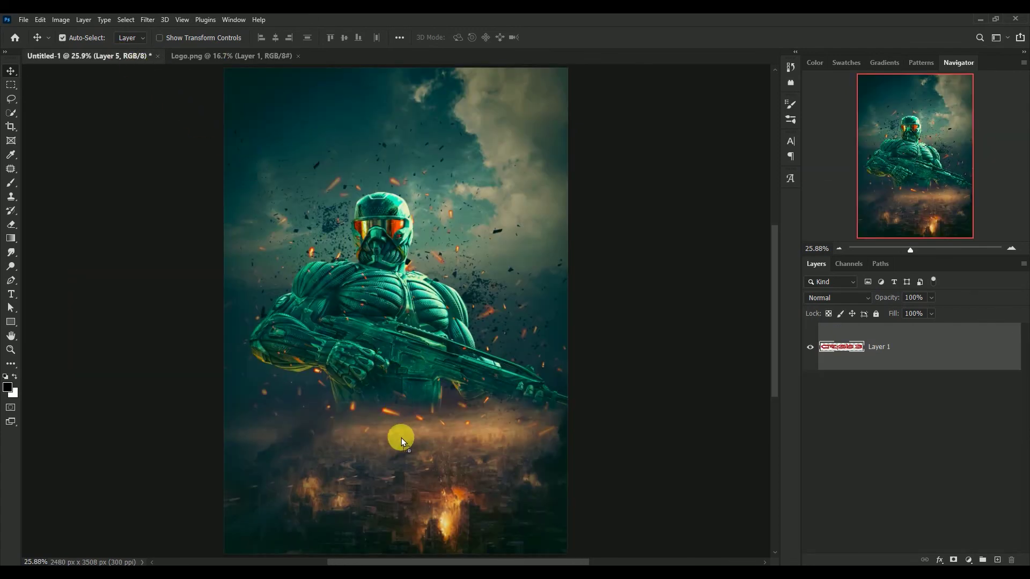
{"action": "left_click_drag", "start_coordinate": [399, 423], "coordinate": [401, 438]}
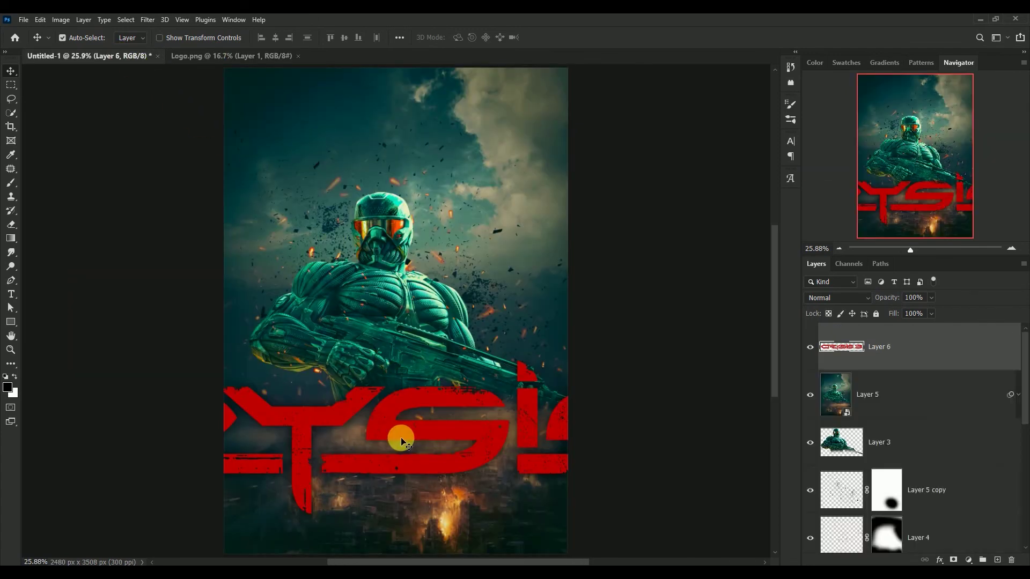
{"action": "left_click", "coordinate": [255, 58]}
{"action": "left_click", "coordinate": [298, 56]}
{"action": "left_click_drag", "start_coordinate": [395, 409], "coordinate": [389, 425]}
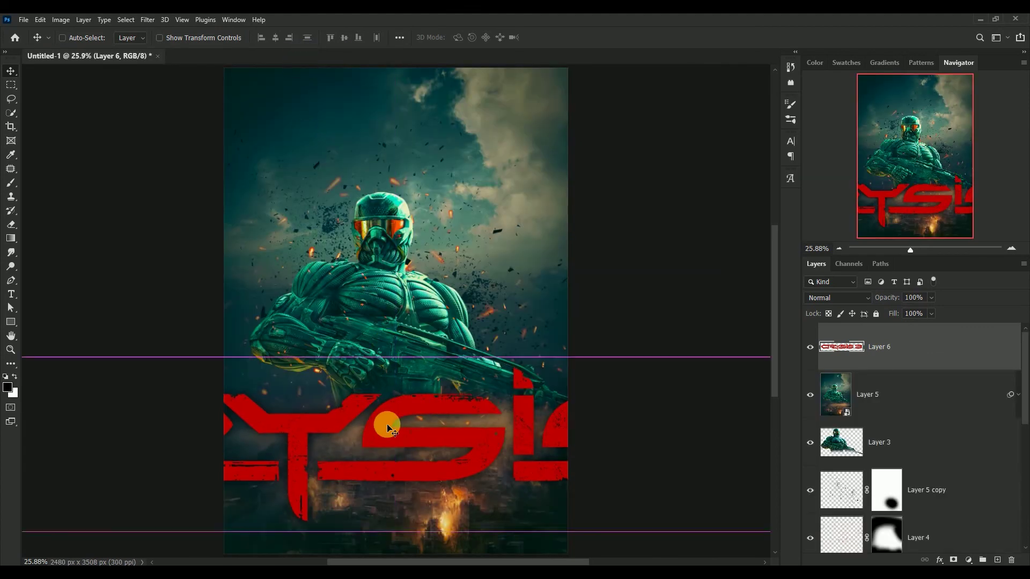
Step: Scale the CRYSIS 3 logo to about 30.64% and centre it near the poster's bottom
{"action": "key", "text": "ctrl+t"}
{"action": "key", "text": "ctrl+minus"}
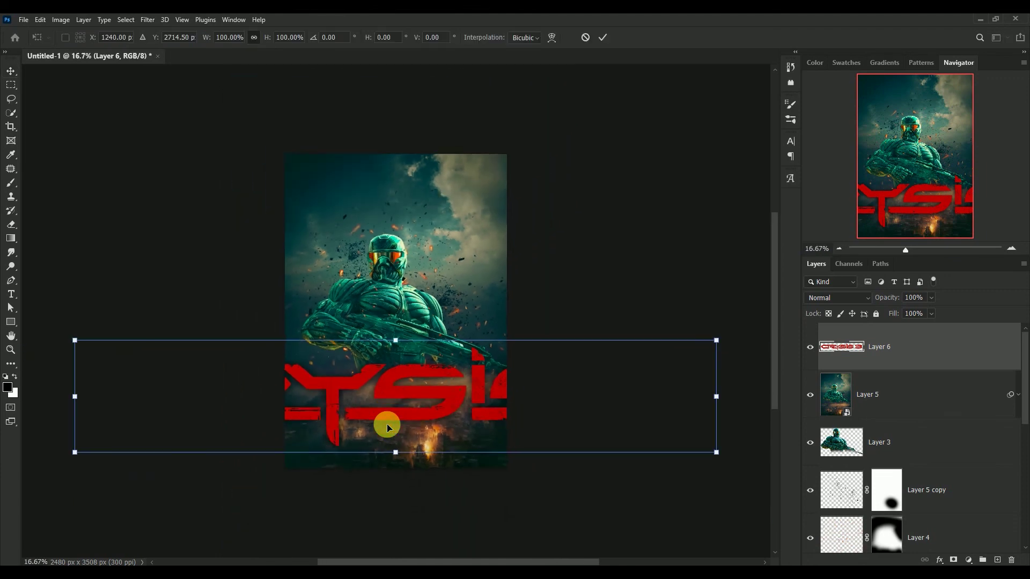
{"action": "mouse_move", "coordinate": [635, 417]}
{"action": "left_mouse_down"}
{"action": "mouse_move", "coordinate": [248, 346]}
{"action": "mouse_move", "coordinate": [414, 381]}
{"action": "left_mouse_up"}
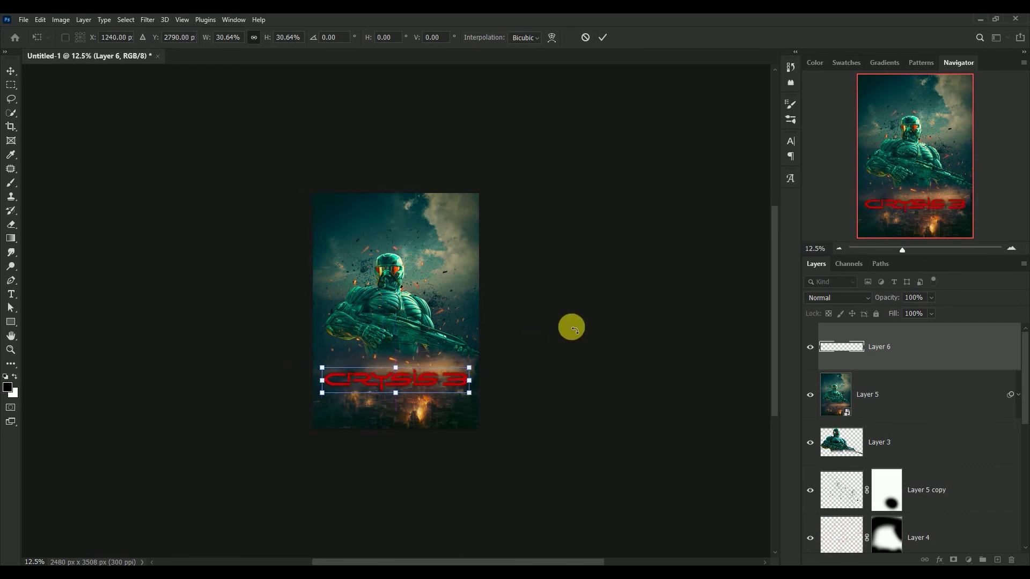
{"action": "key", "text": "ctrl+0"}
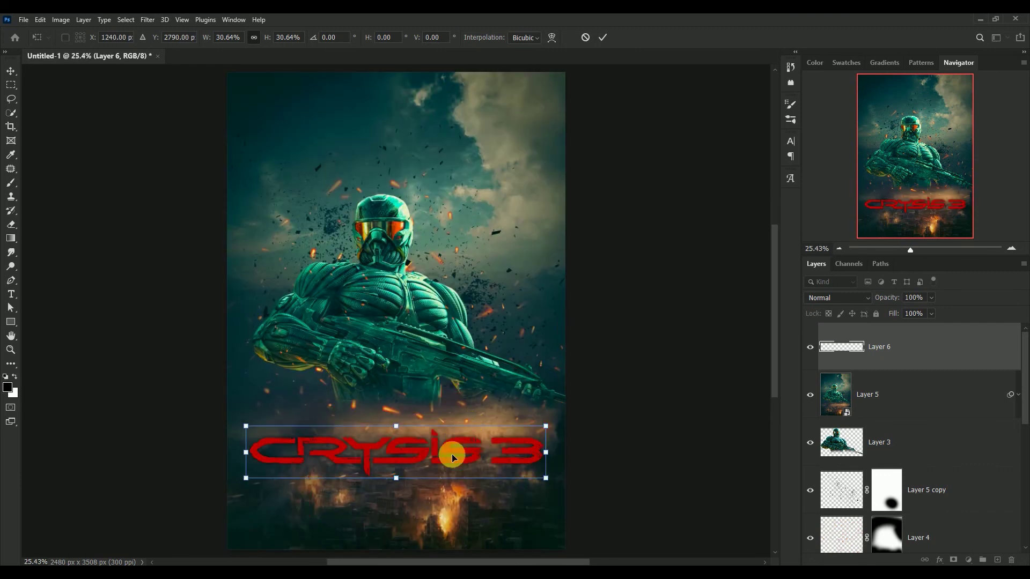
{"action": "left_click_drag", "start_coordinate": [450, 450], "coordinate": [449, 477]}
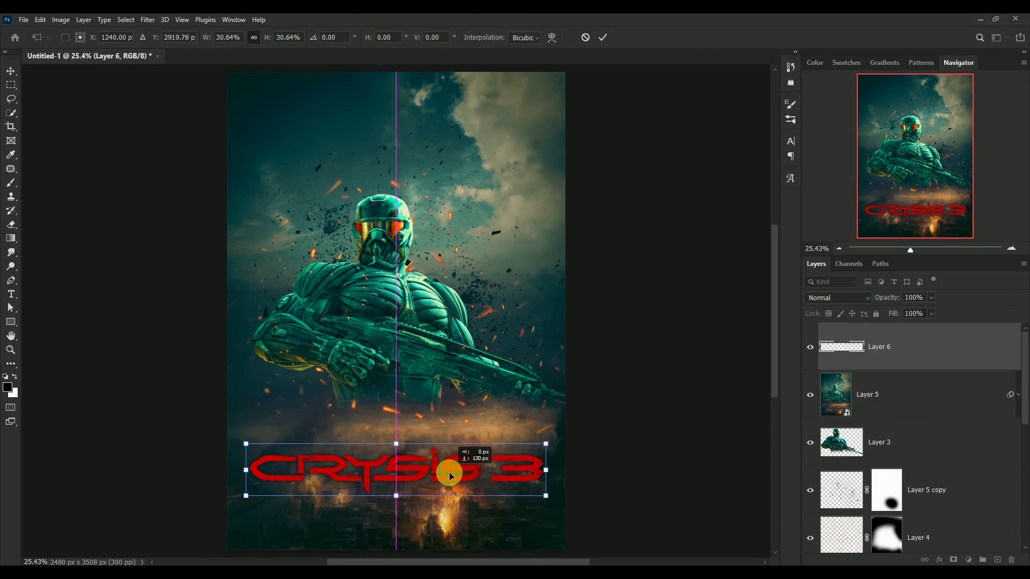
{"action": "left_click", "coordinate": [602, 37]}
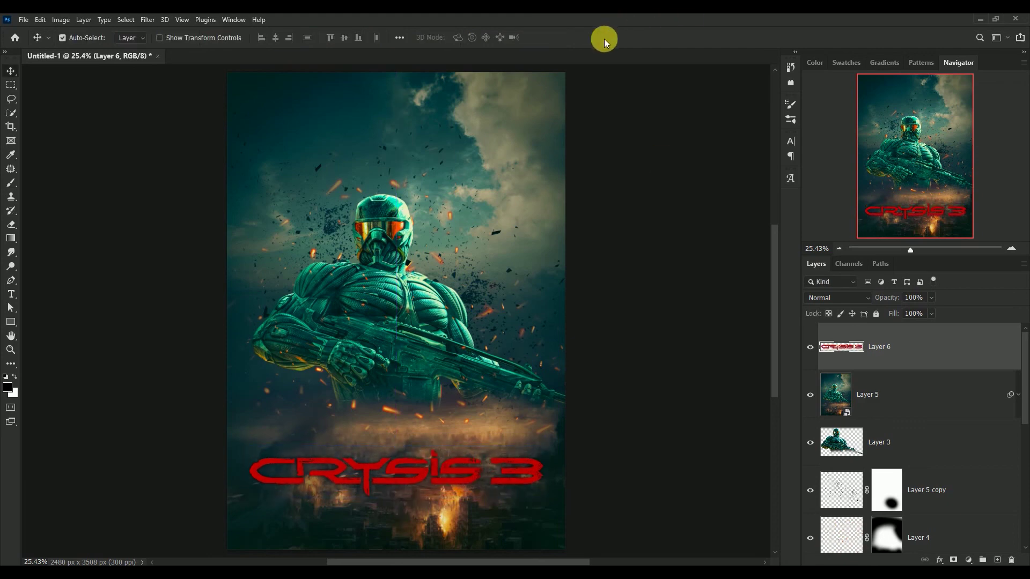
Step: Shift the logo up toward the soldier, nudge it lower, and zoom out to review the poster
{"action": "left_click_drag", "start_coordinate": [408, 472], "coordinate": [411, 451]}
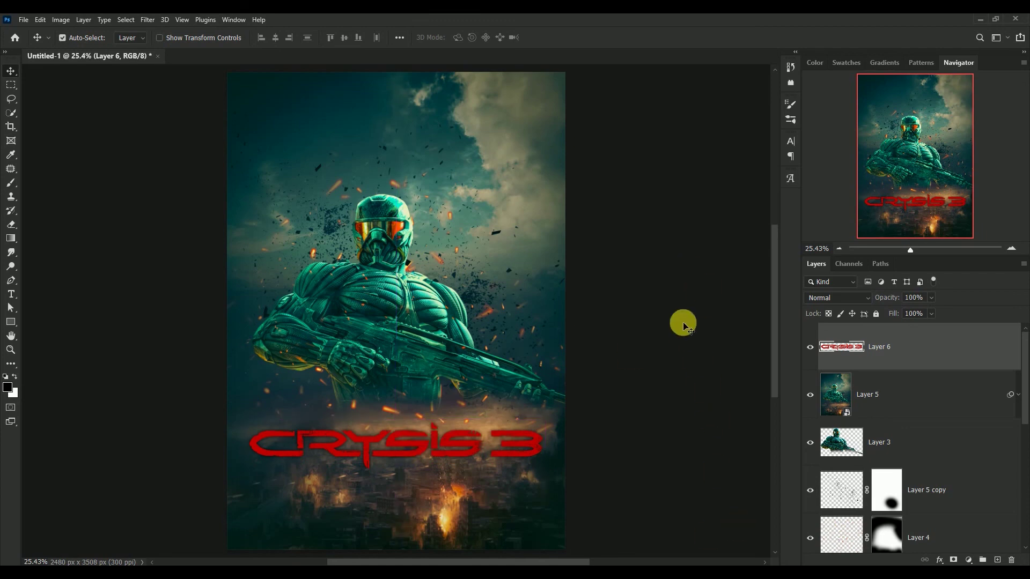
{"action": "key", "text": "shift+Down"}
{"action": "key", "text": "shift+Down"}
{"action": "key", "text": "shift+Down"}
{"action": "key", "text": "shift+Down"}
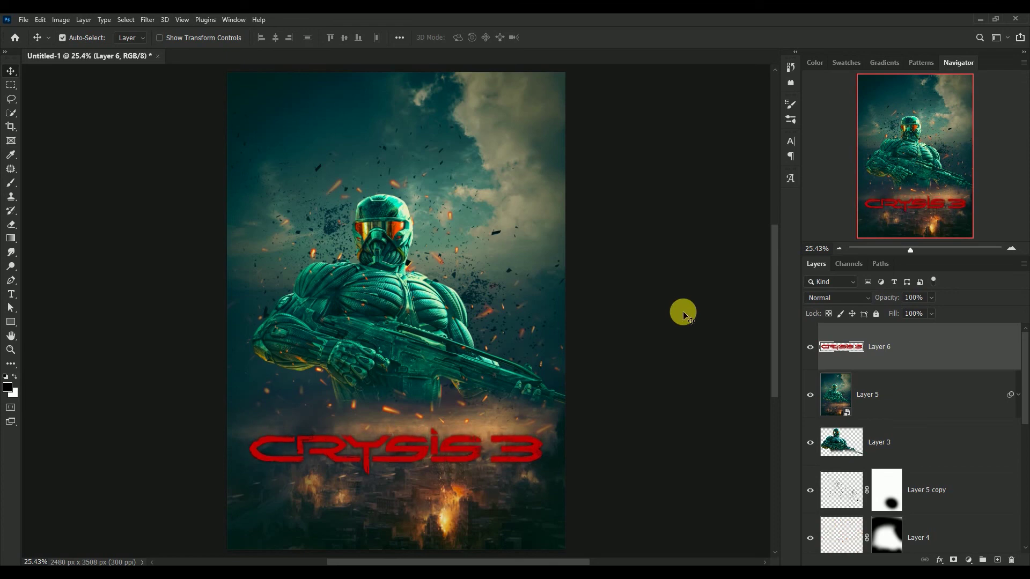
{"action": "key", "text": "ctrl+minus"}
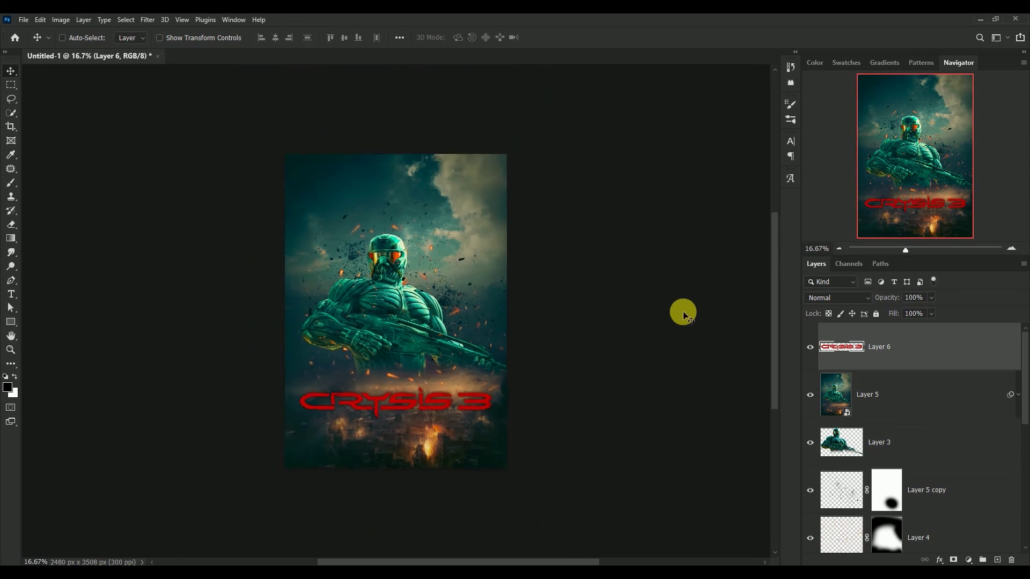
{"action": "scroll", "coordinate": [682, 312], "scroll_direction": "up", "scroll_amount": 4}
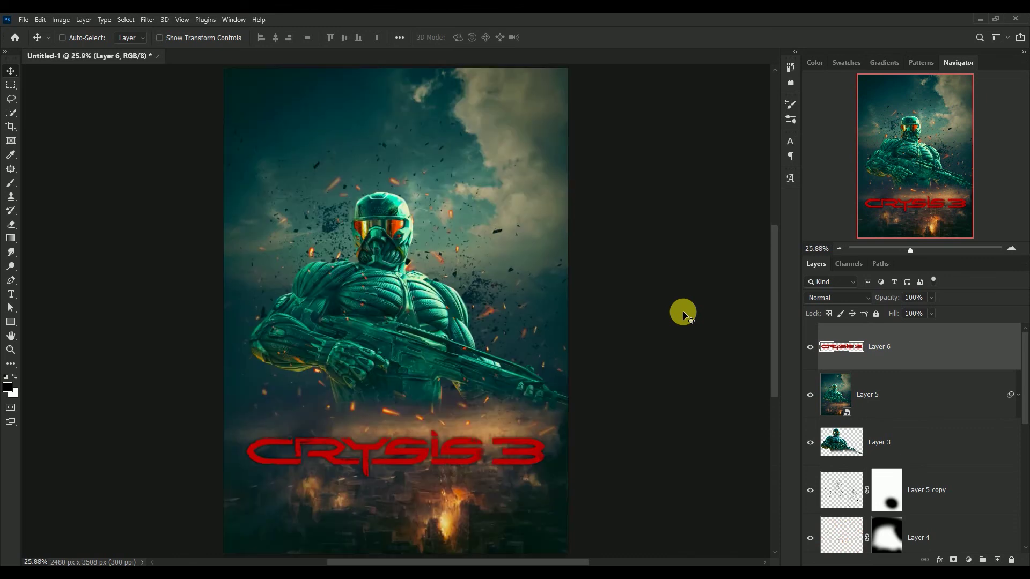